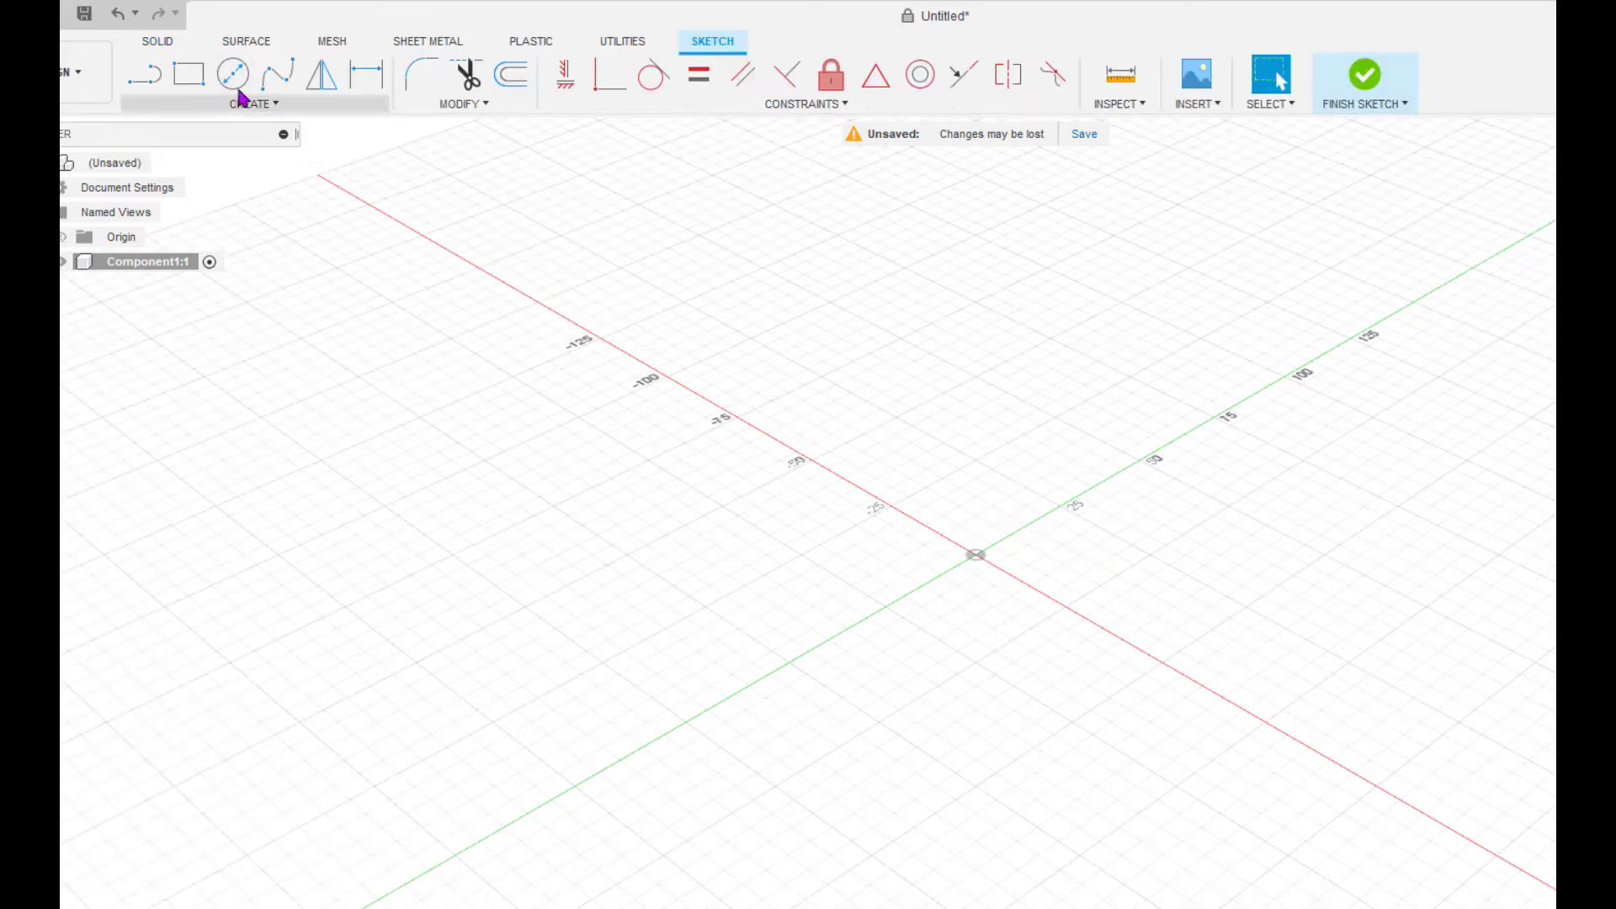
- Sketch a two-point rectangle about 92 mm long on the ground plane, starting at the origin and running along the negative red axis
{"action": "left_click", "coordinate": [192, 88]}
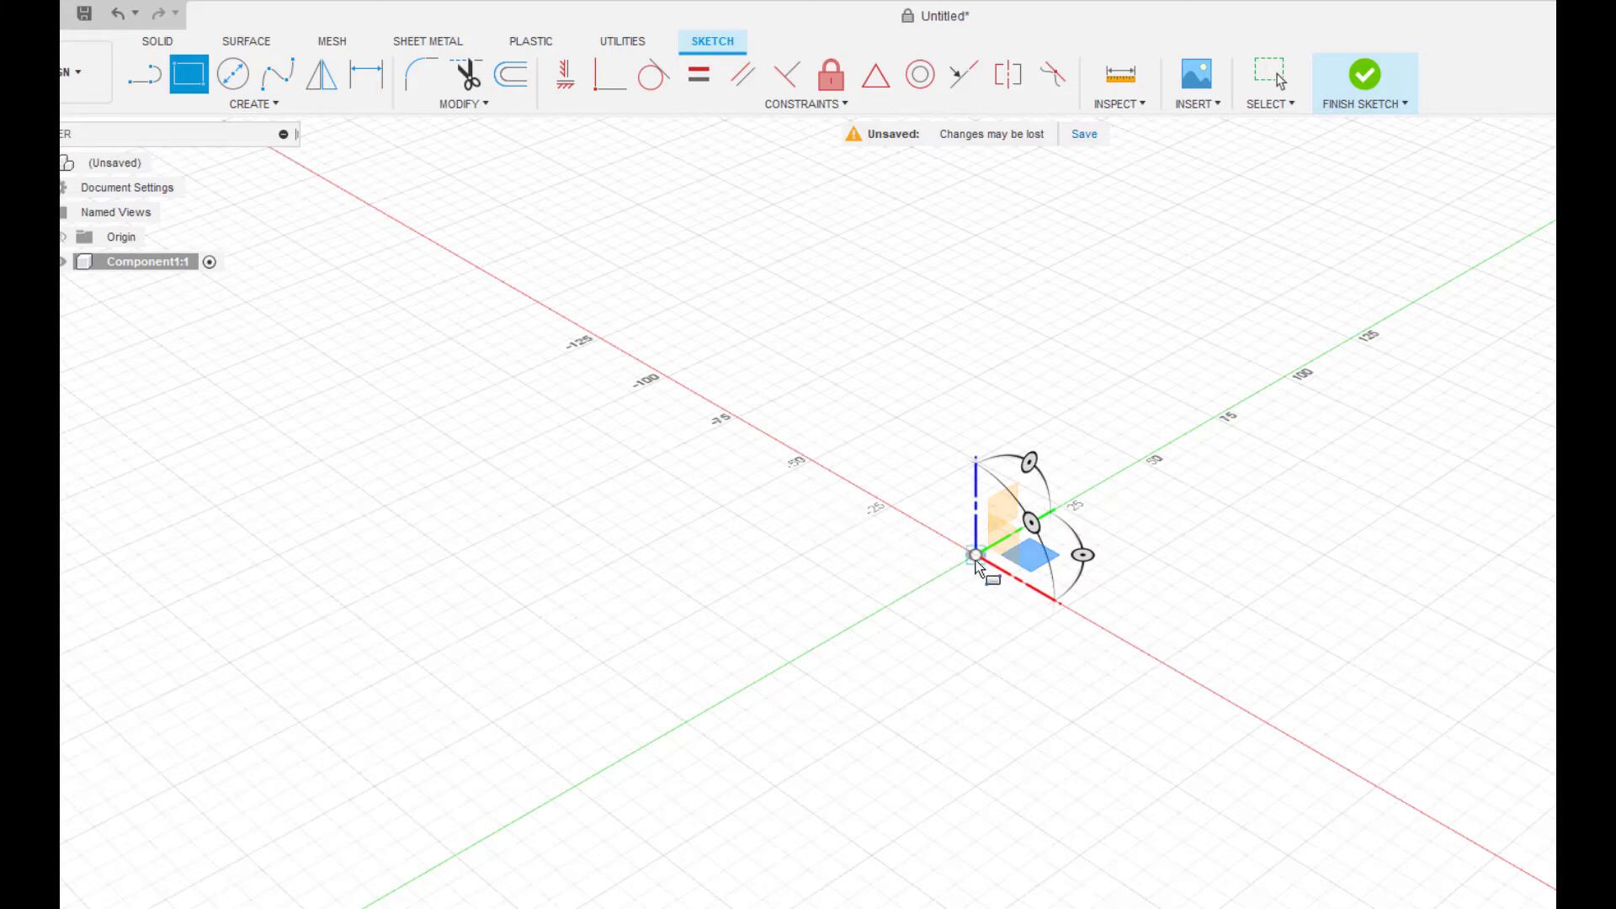
{"action": "left_click", "coordinate": [975, 555]}
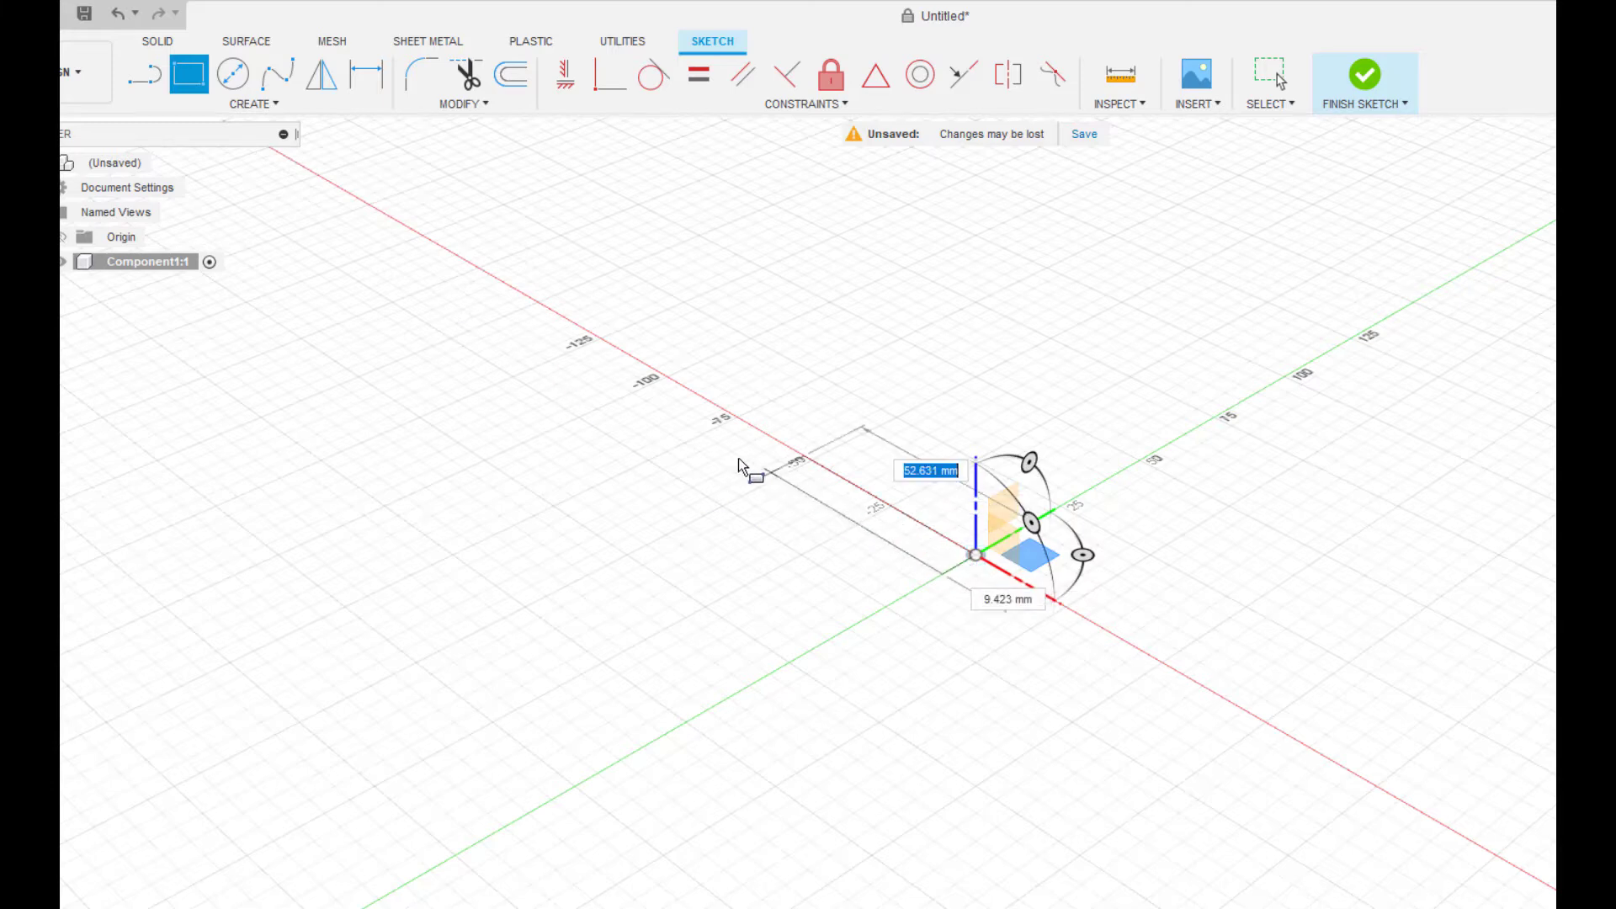
{"action": "left_click", "coordinate": [598, 438]}
{"action": "key", "text": "Escape"}
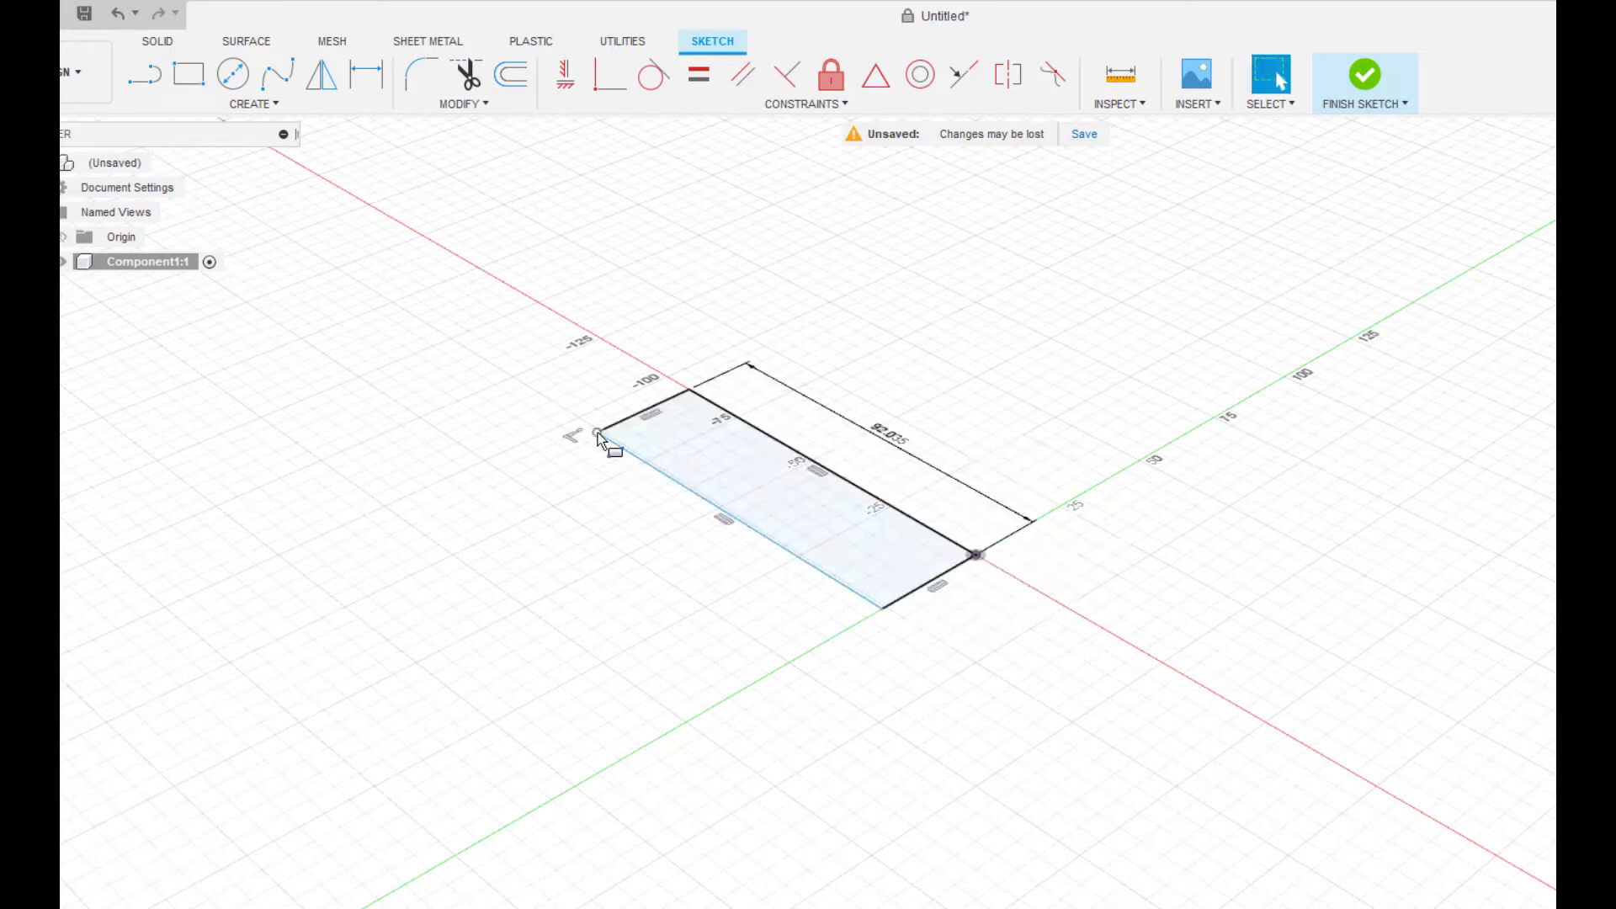
- Extrude the rectangle profile upward by 5 mm
{"action": "left_click", "coordinate": [779, 460]}
{"action": "right_click", "coordinate": [778, 460]}
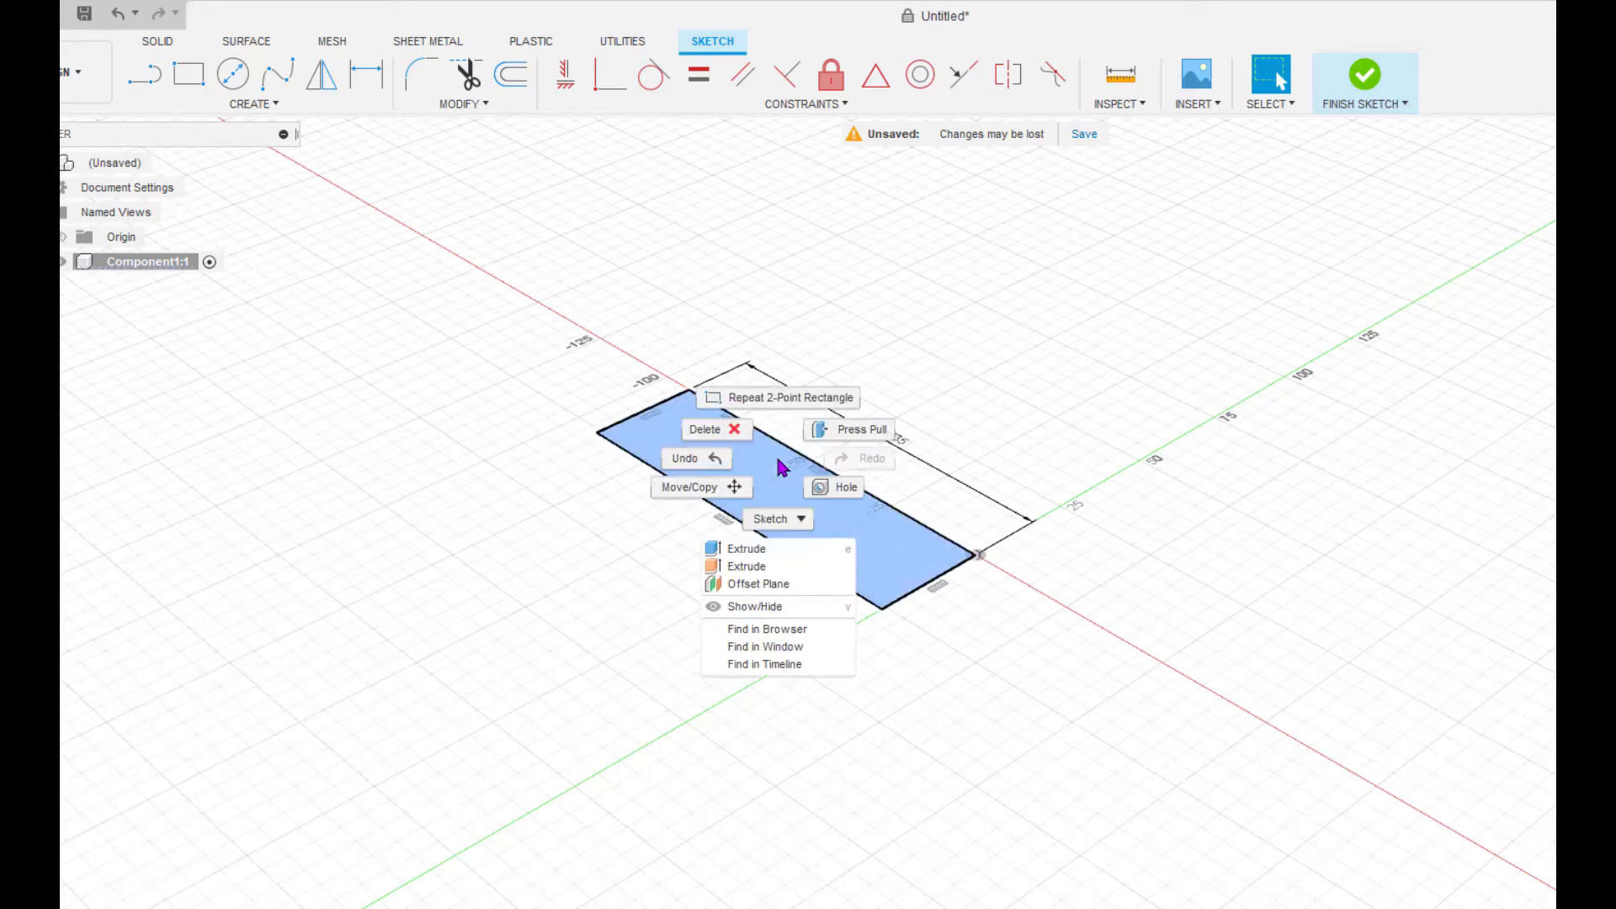
{"action": "left_click", "coordinate": [846, 430]}
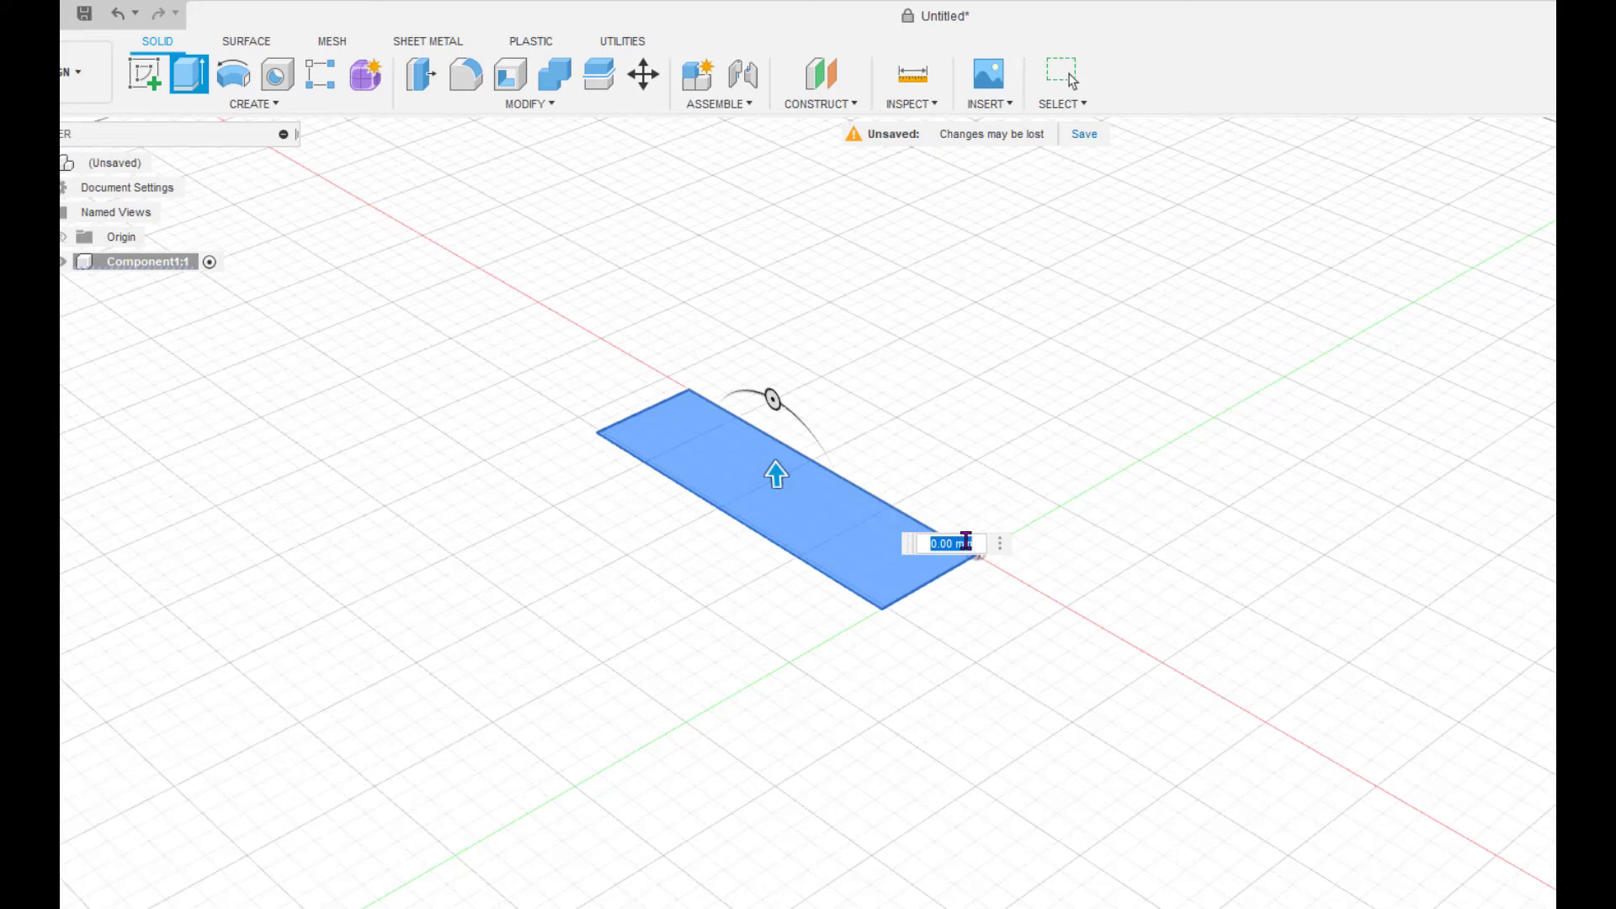
{"action": "type", "text": "5"}
{"action": "key", "text": "Return"}
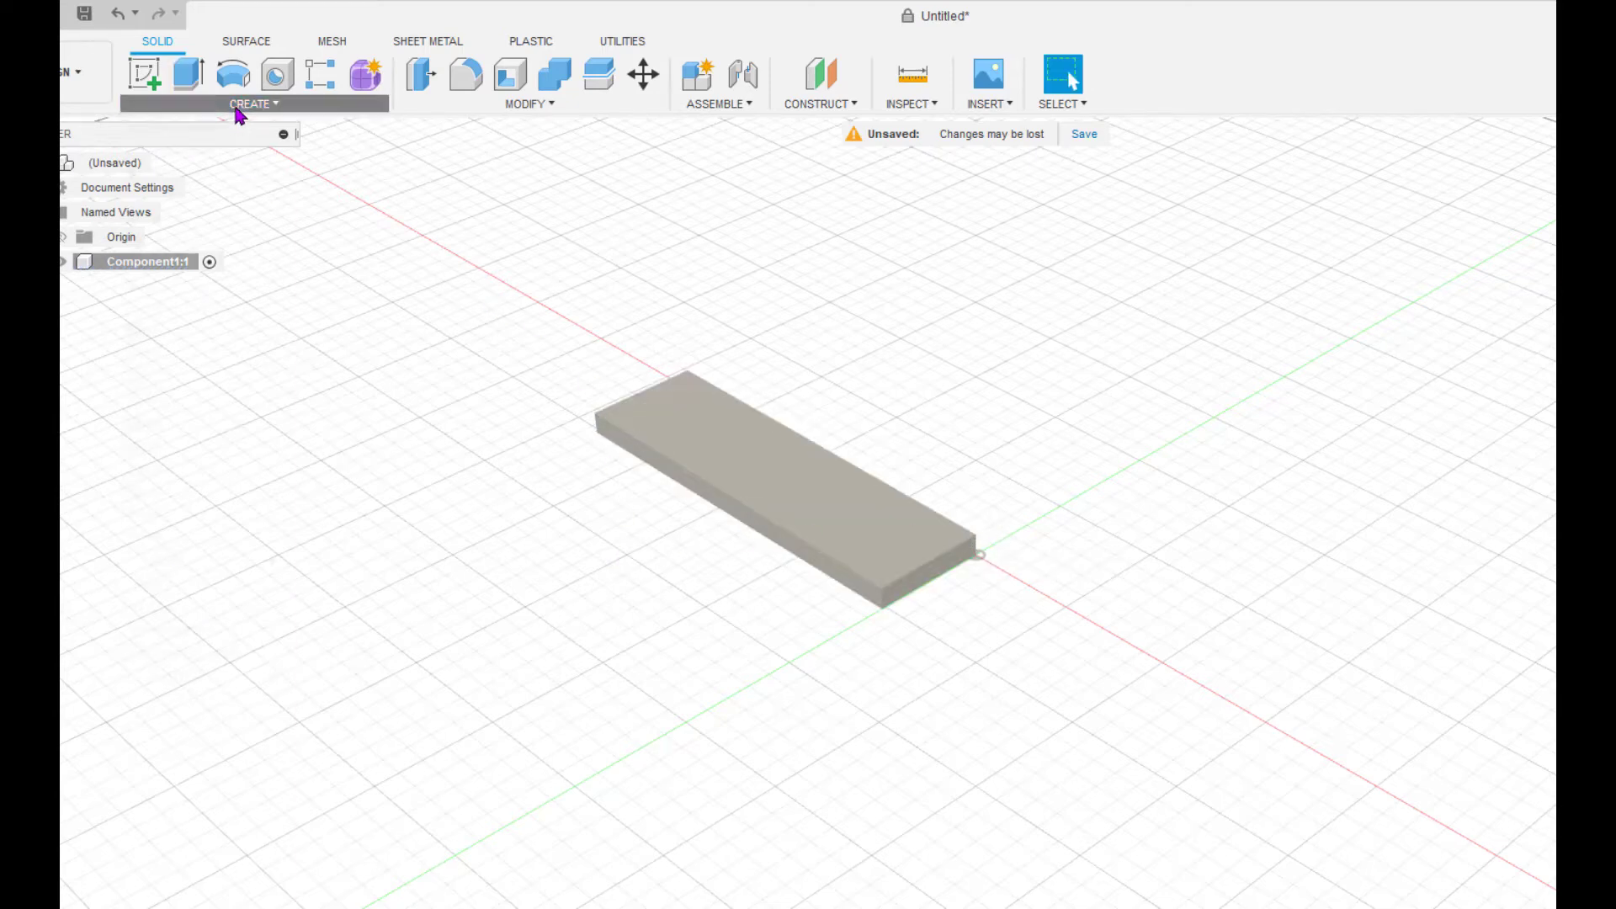
- Create a new sketch on the horizontal origin plane and draw a 45 mm diameter circle behind the rectangular plate
{"action": "left_click", "coordinate": [239, 108]}
{"action": "left_click", "coordinate": [186, 152]}
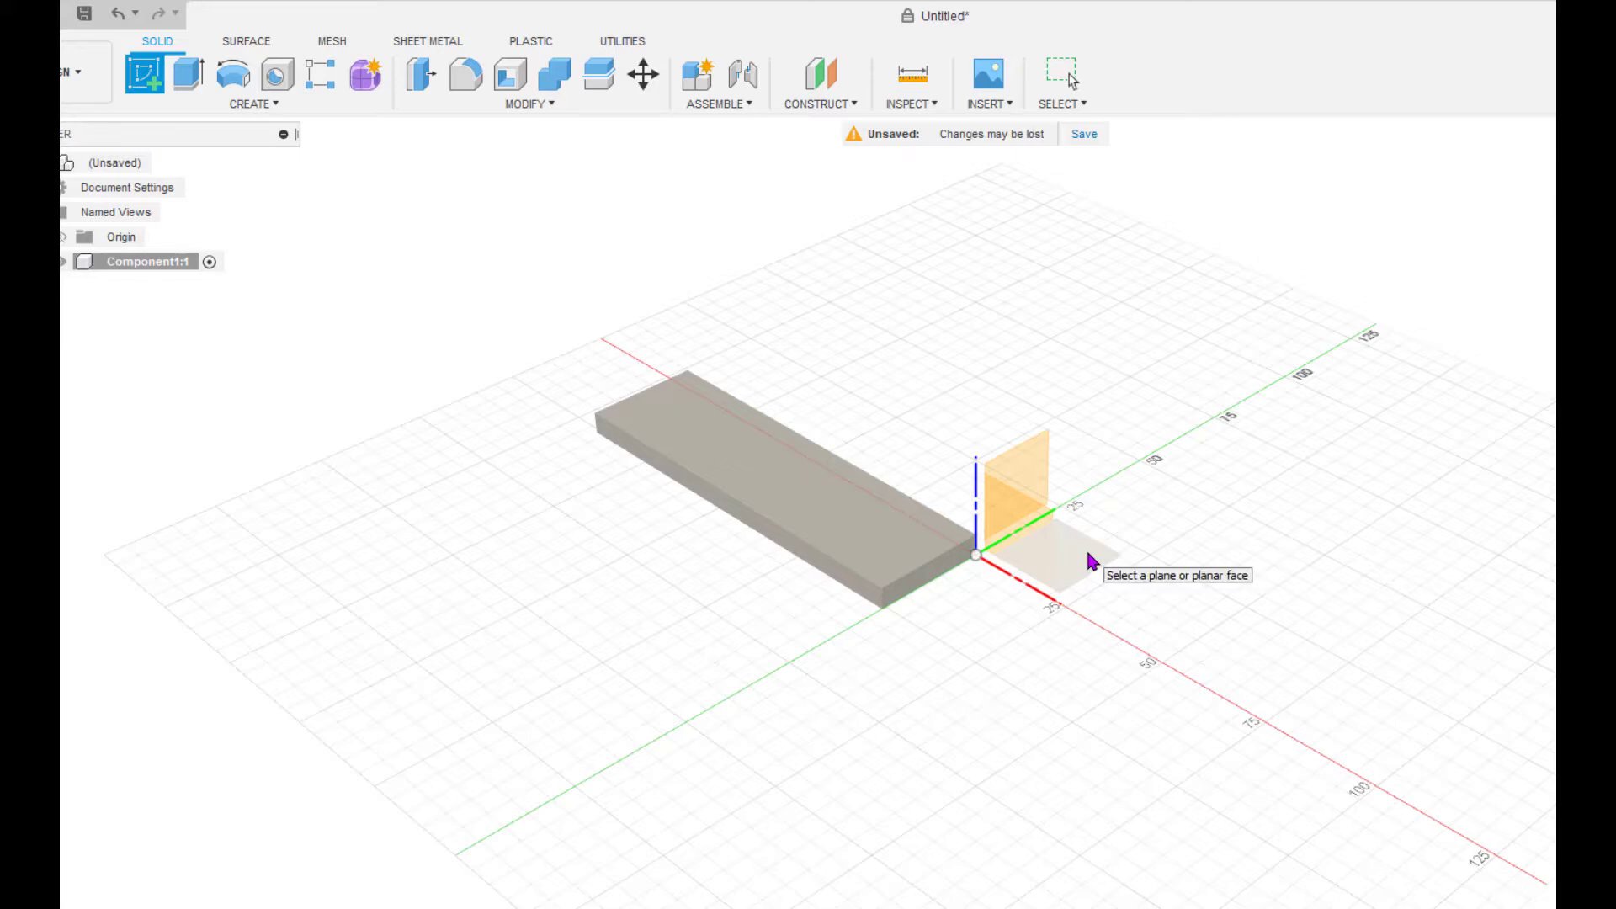
{"action": "left_click", "coordinate": [1092, 562]}
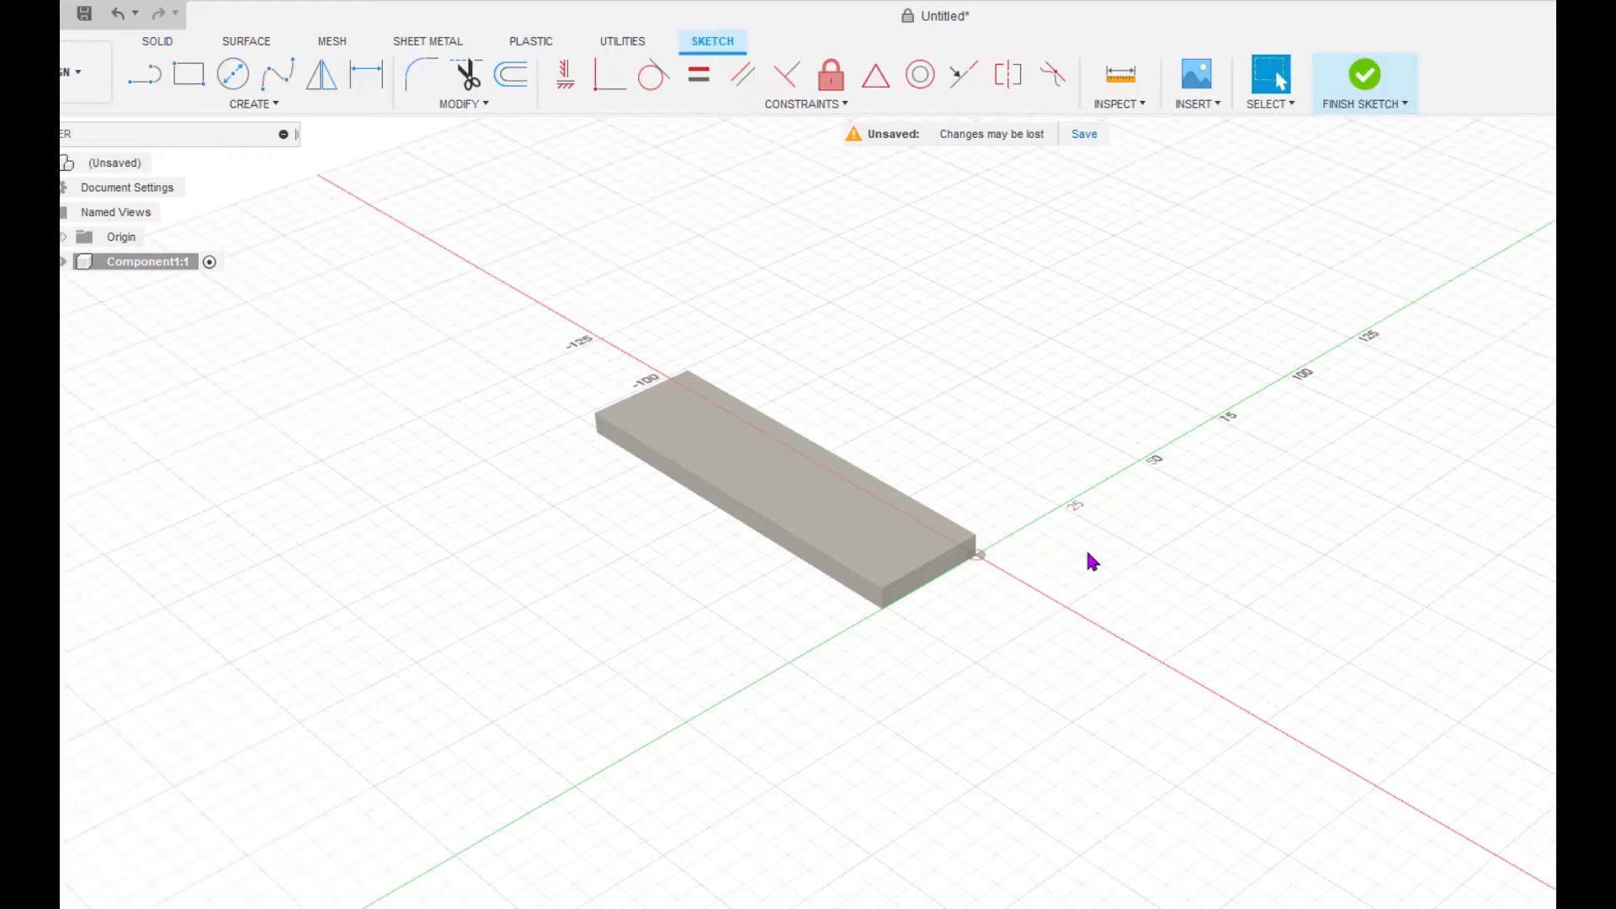
{"action": "left_click", "coordinate": [230, 79]}
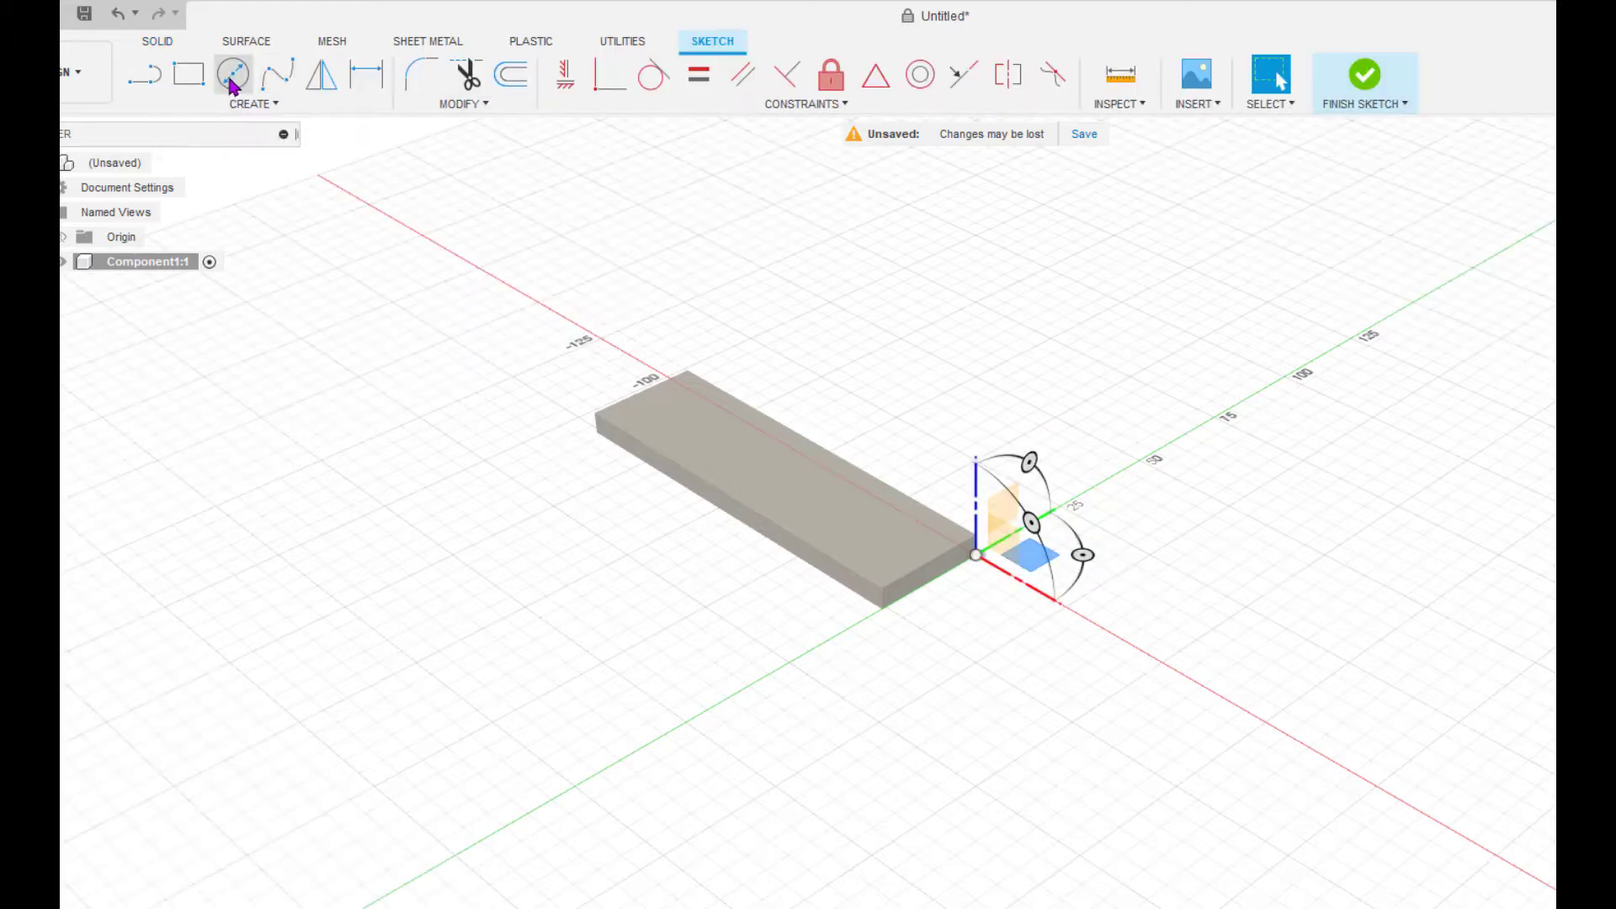
{"action": "left_click", "coordinate": [1050, 335]}
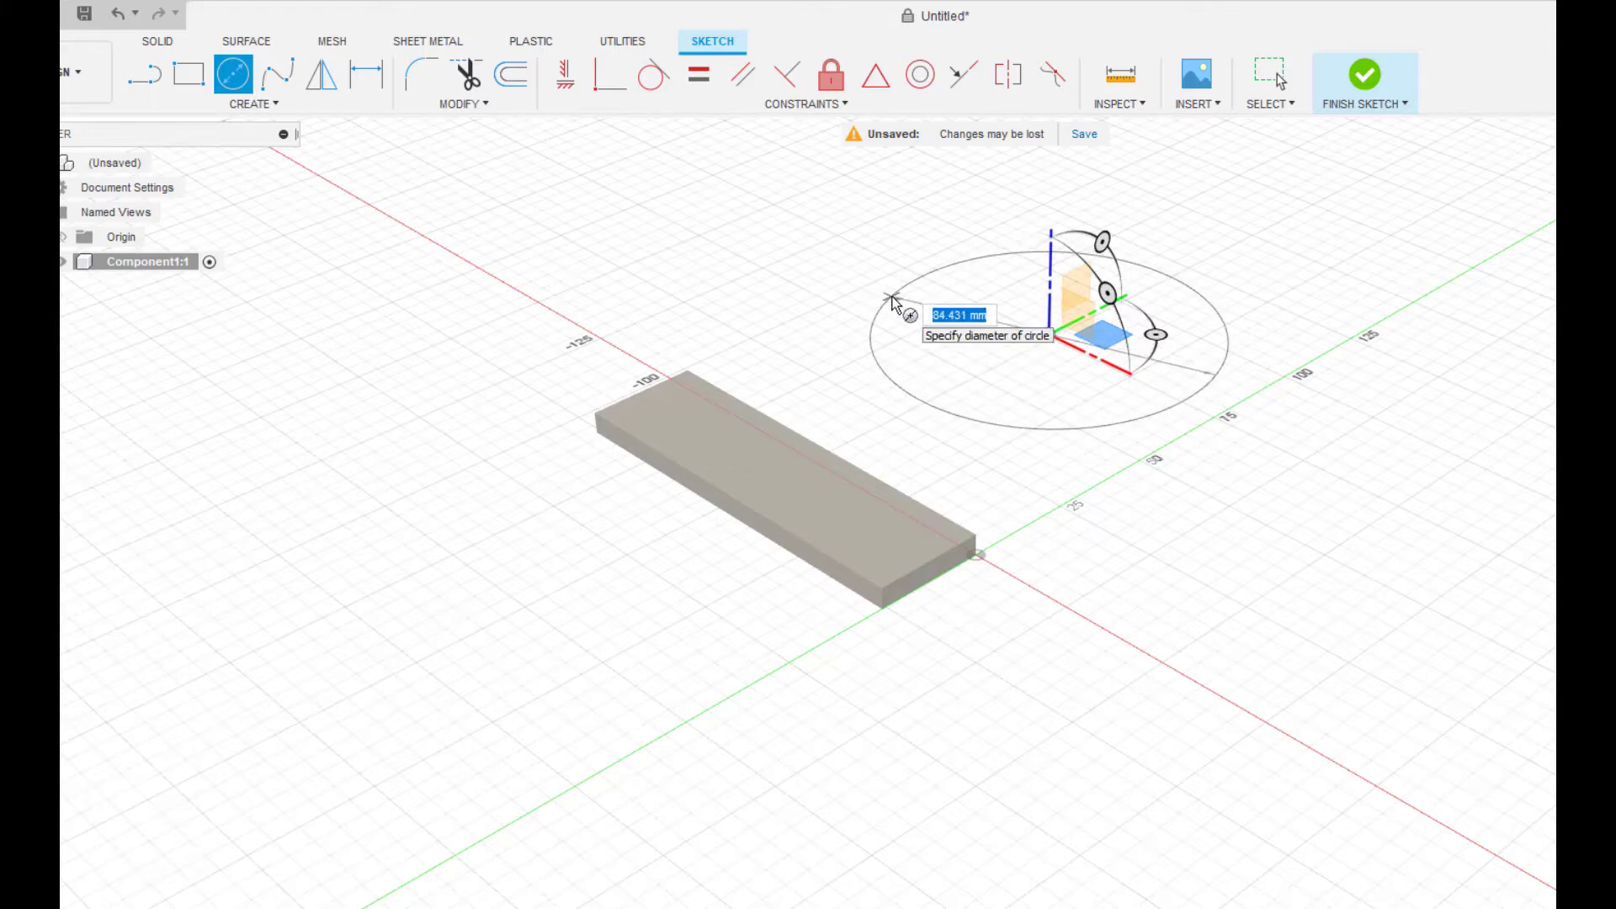
{"action": "type", "text": "45"}
{"action": "key", "text": "Return"}
{"action": "key", "text": "Escape"}
- Extrude the 45 mm circle upward by 5 mm into a flat disc
{"action": "right_click", "coordinate": [1015, 328]}
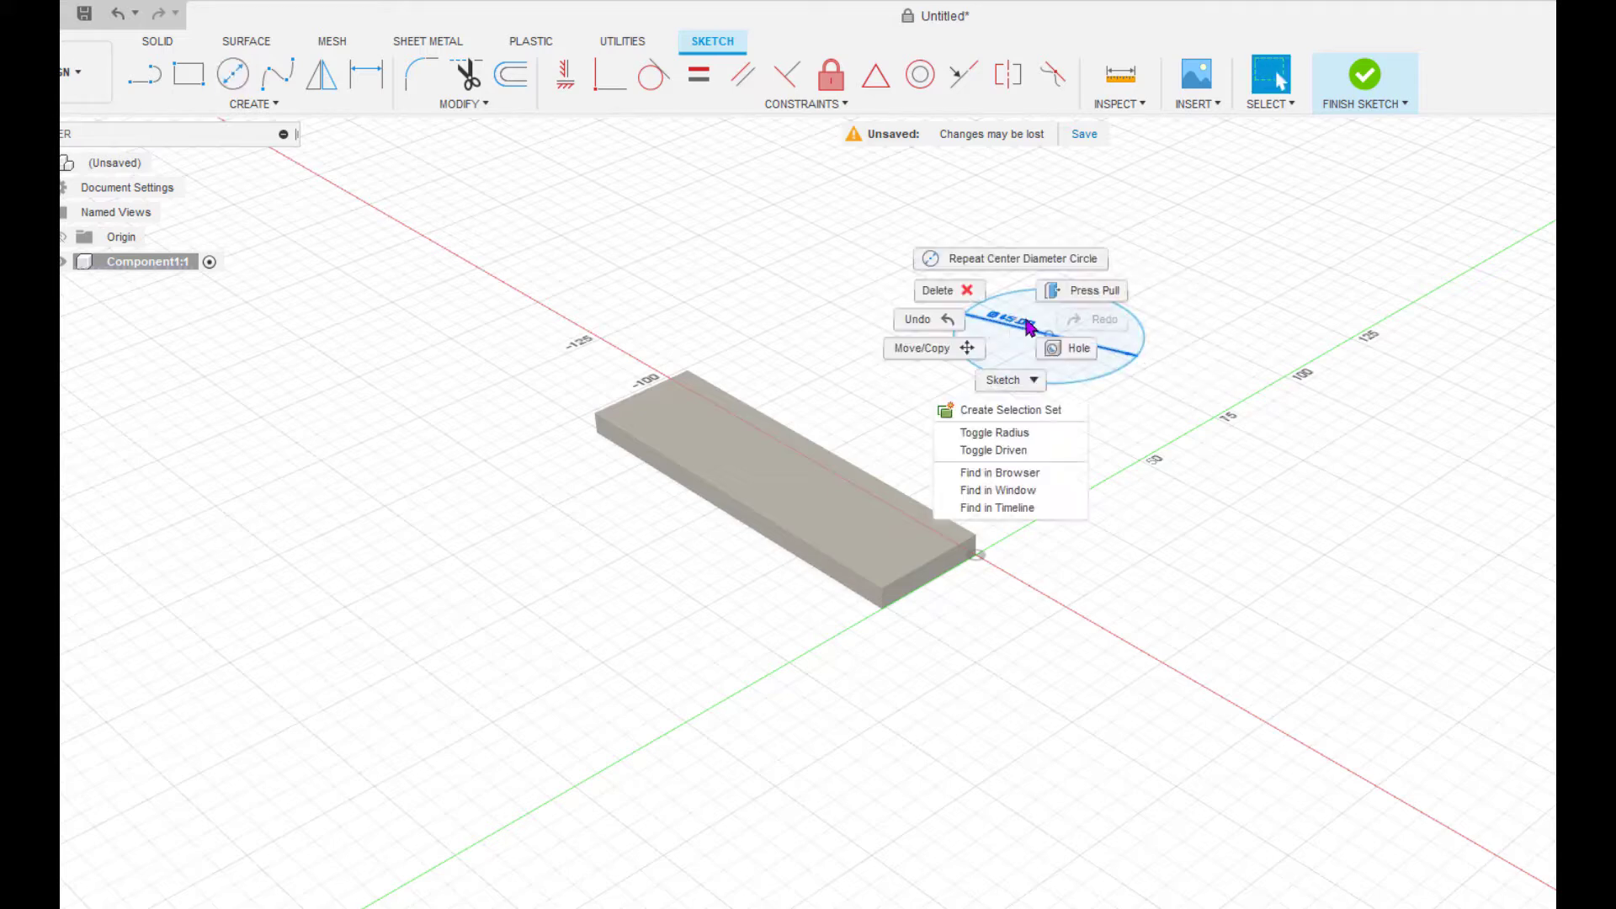
{"action": "left_click", "coordinate": [1083, 300]}
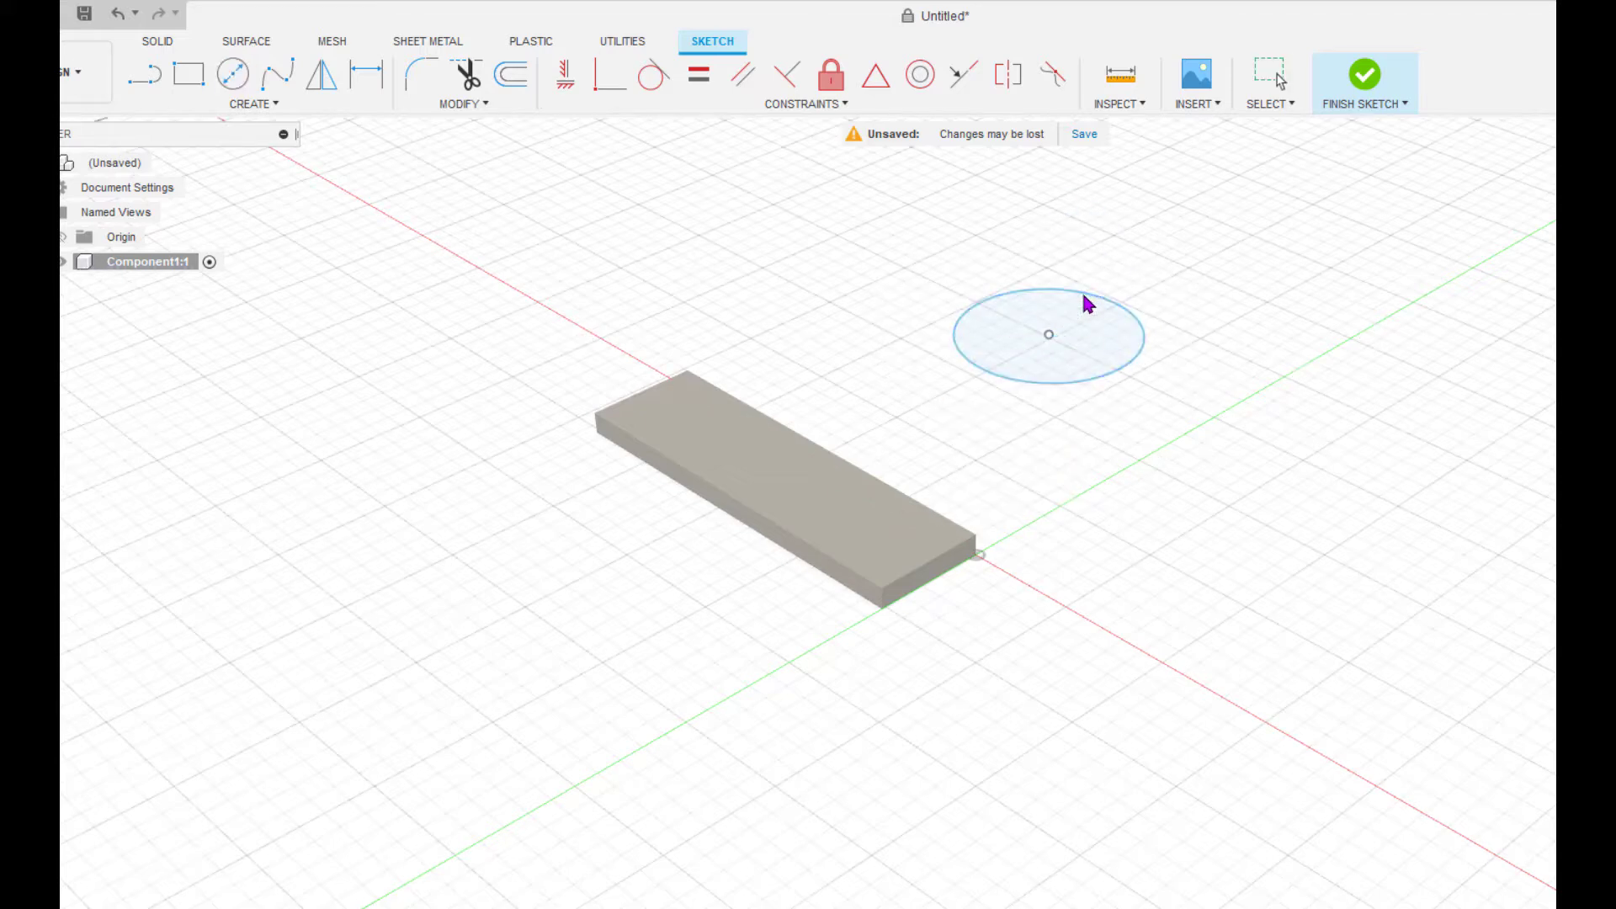
{"action": "left_click", "coordinate": [1071, 340]}
{"action": "key", "text": "e"}
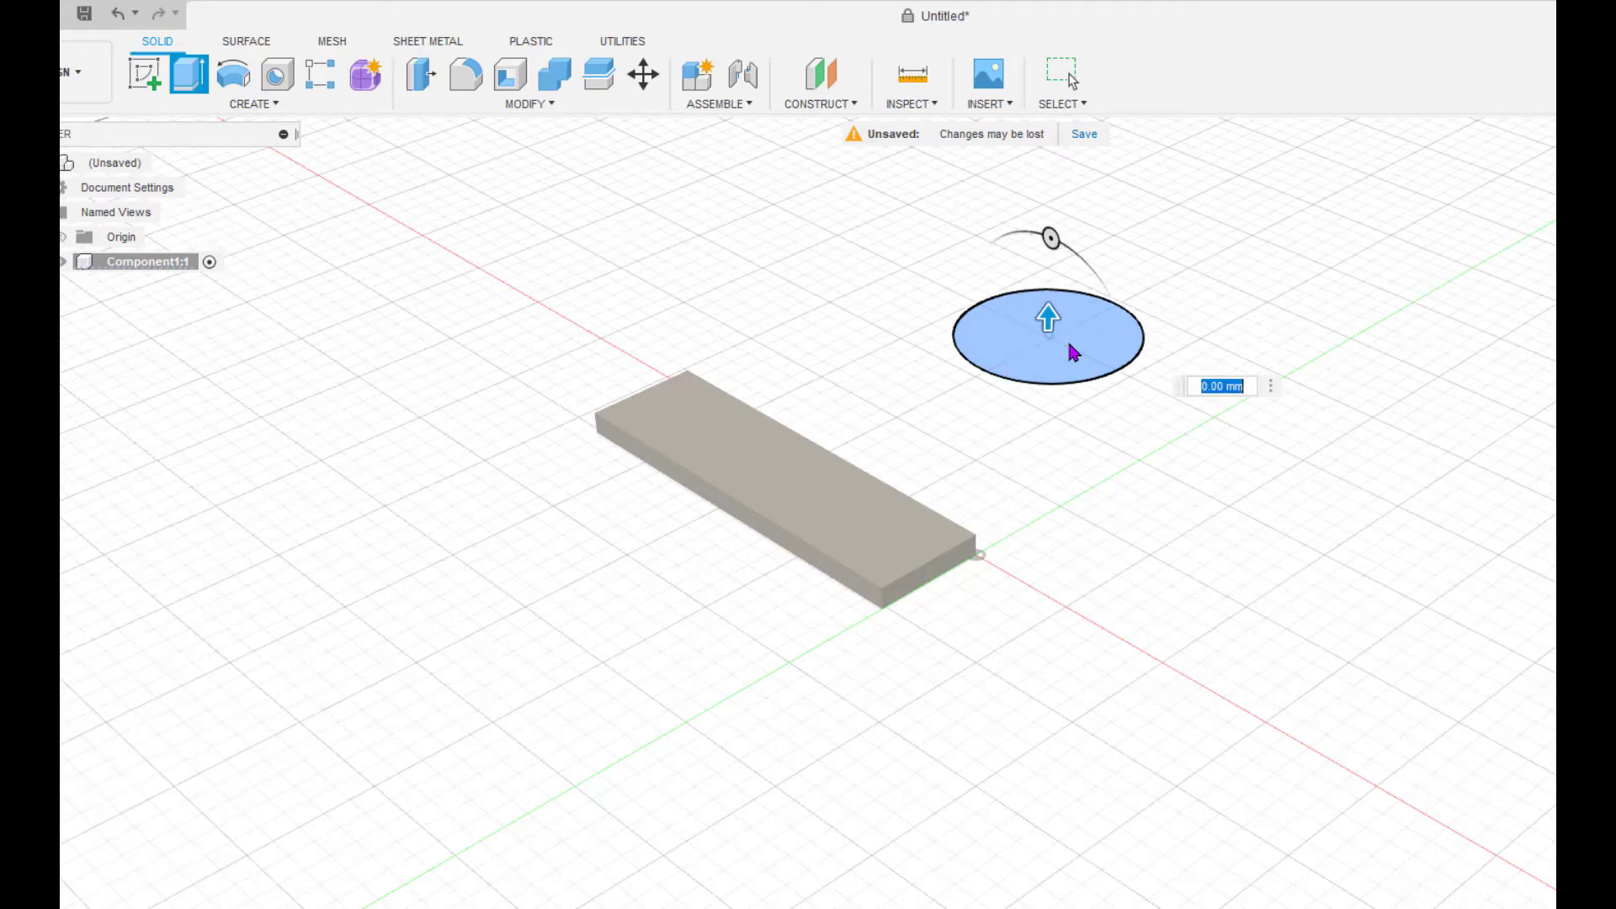
{"action": "right_click", "coordinate": [1114, 349]}
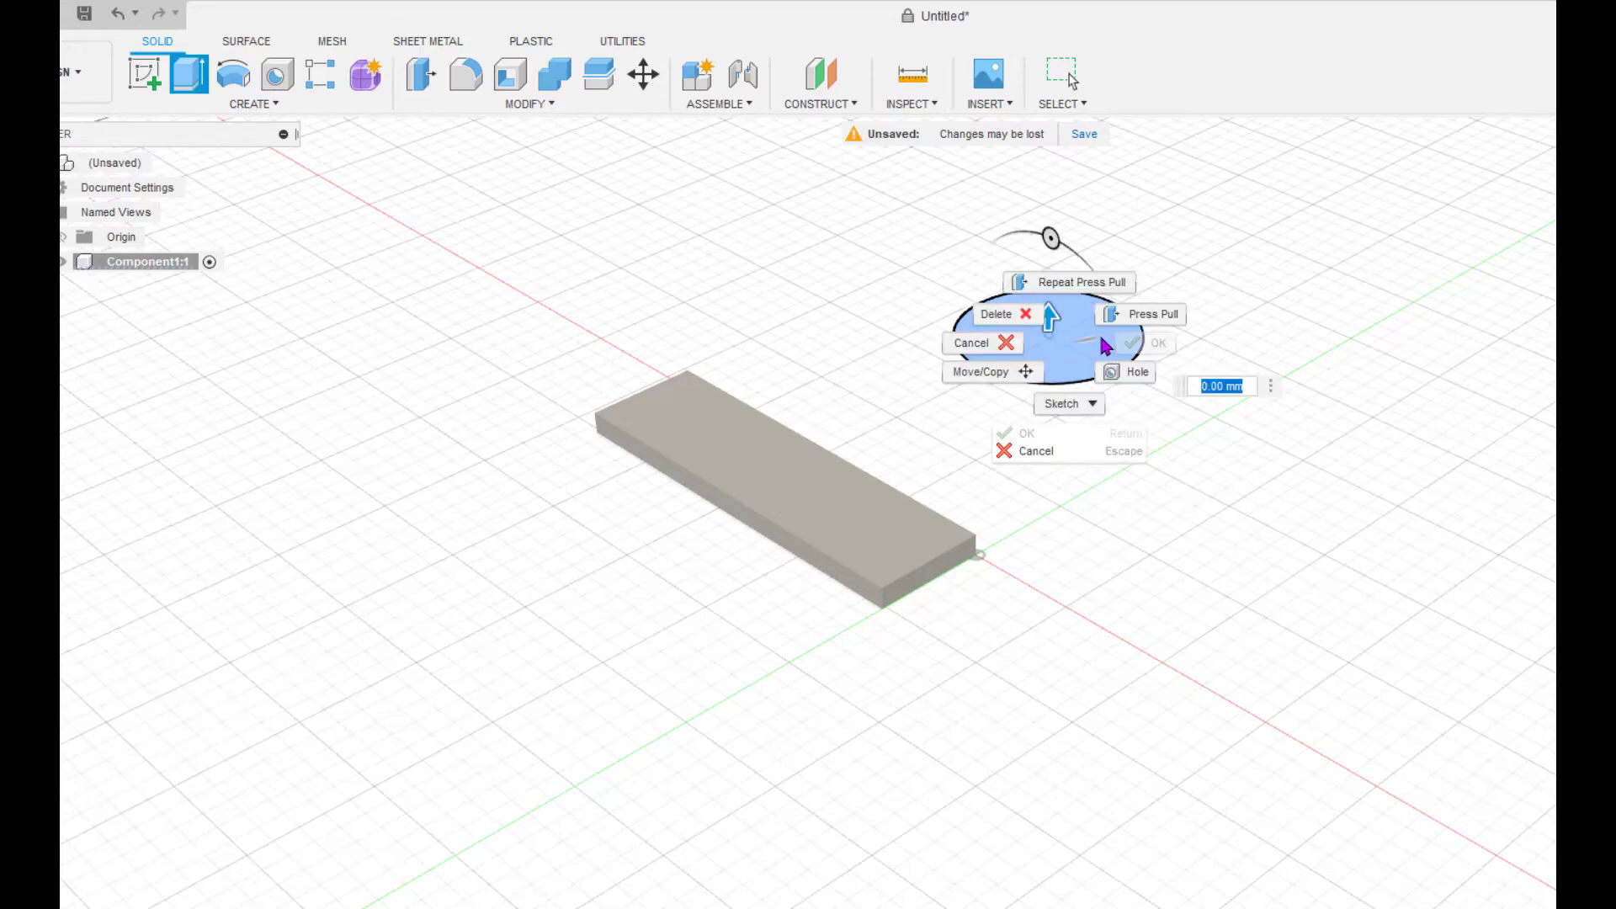
{"action": "left_click", "coordinate": [1229, 387]}
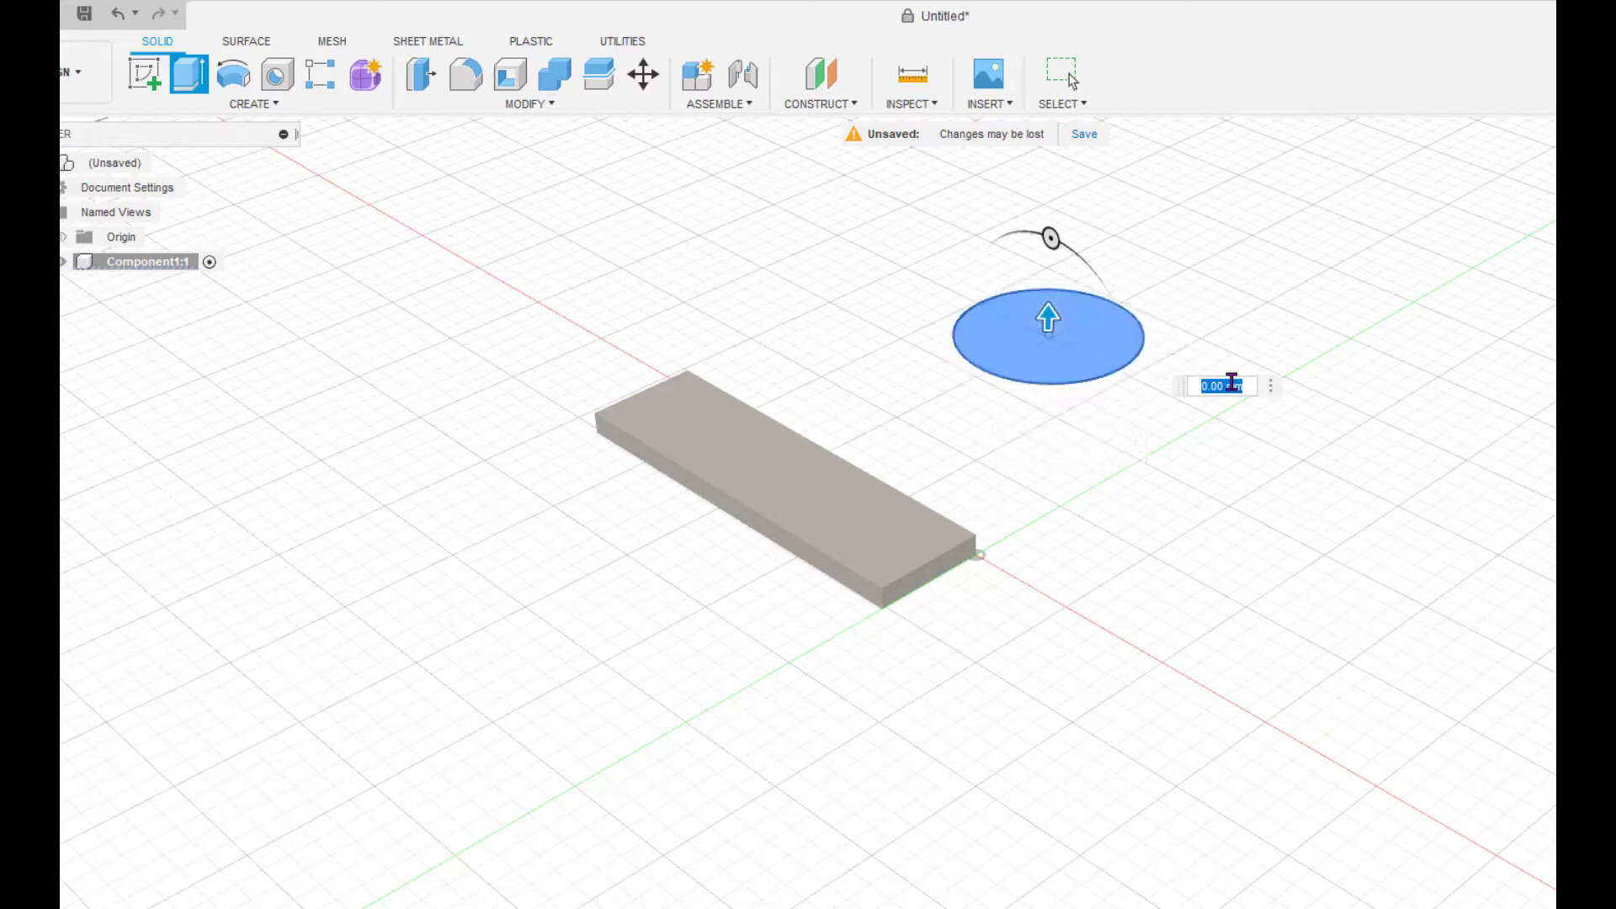
{"action": "type", "text": "1"}
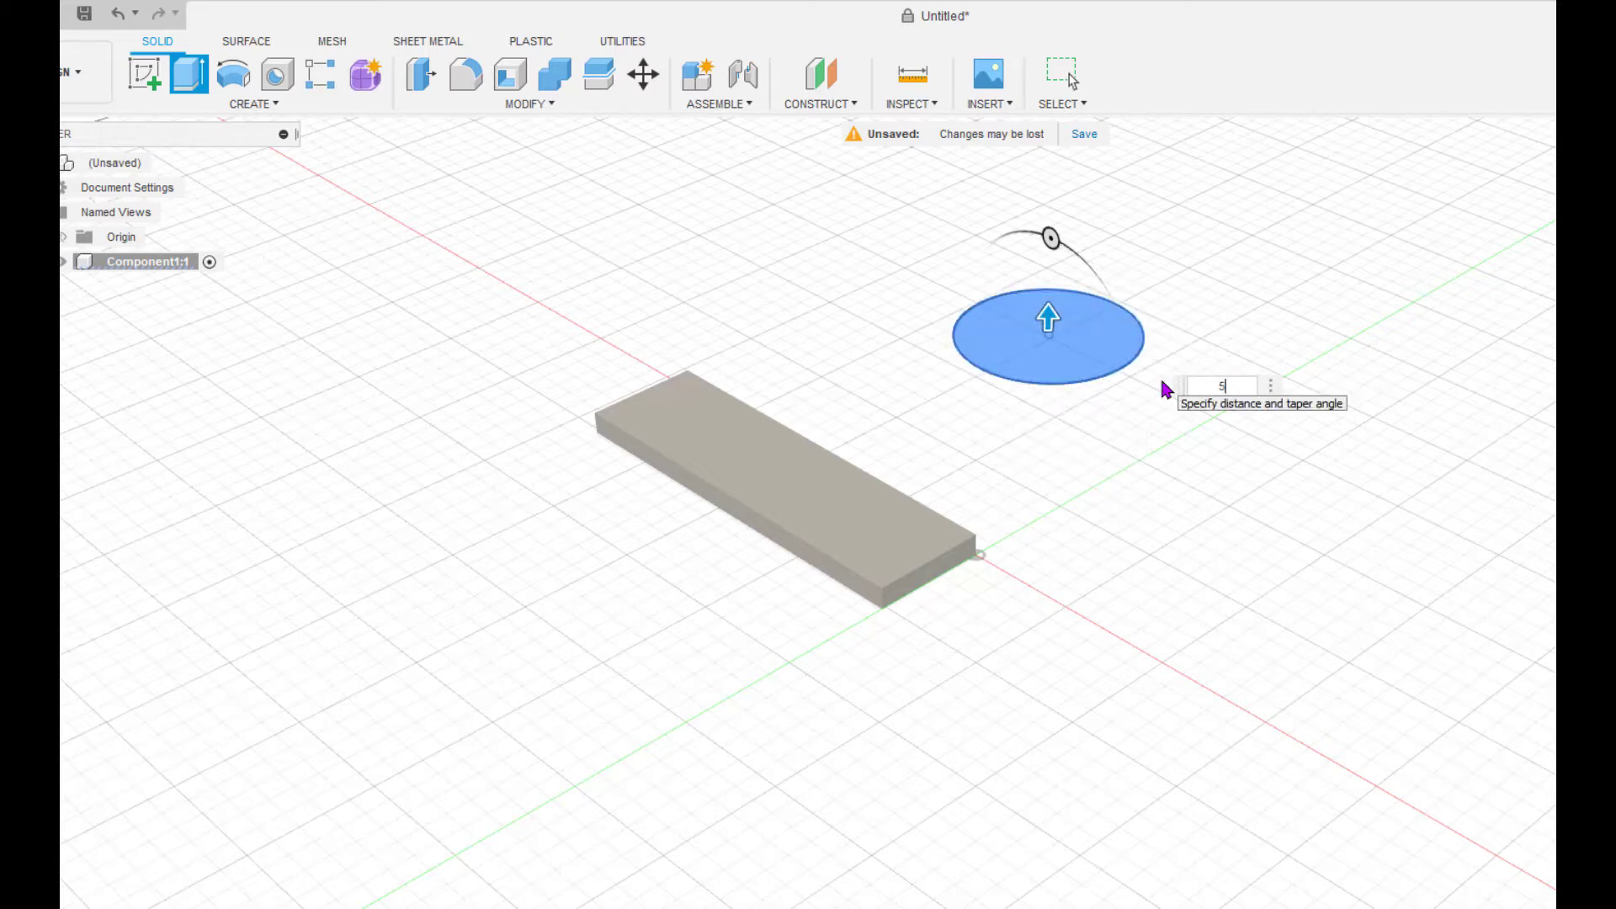
{"action": "key", "text": "Return"}
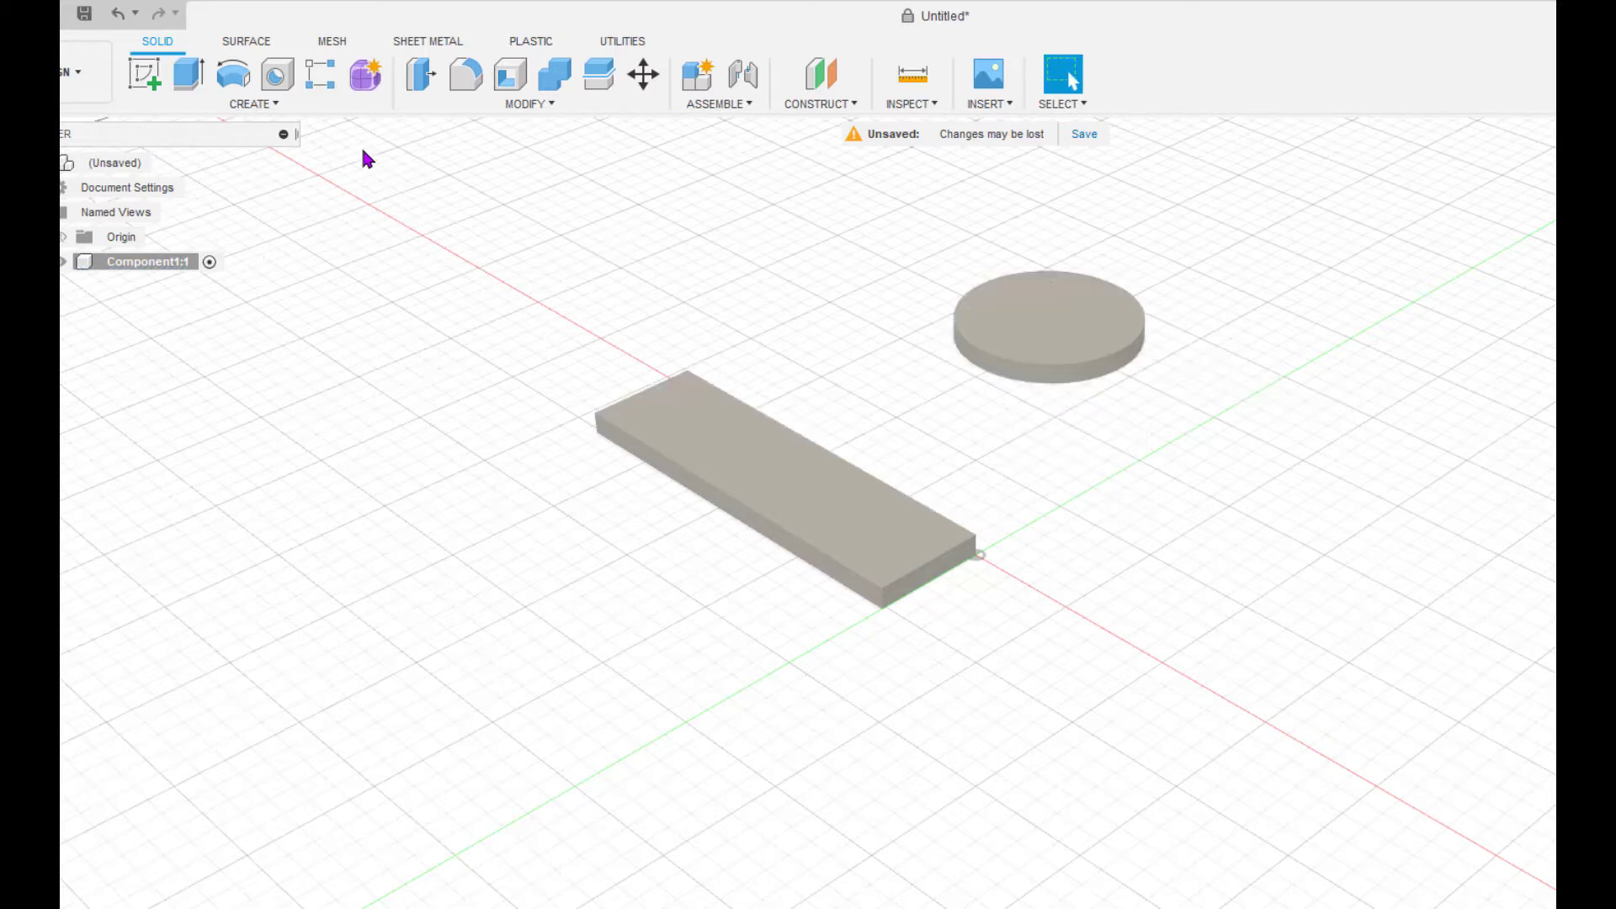
- Create another sketch on the horizontal origin plane and draw a 15 mm diameter circle beyond the plate's far short end
{"action": "left_click", "coordinate": [271, 105]}
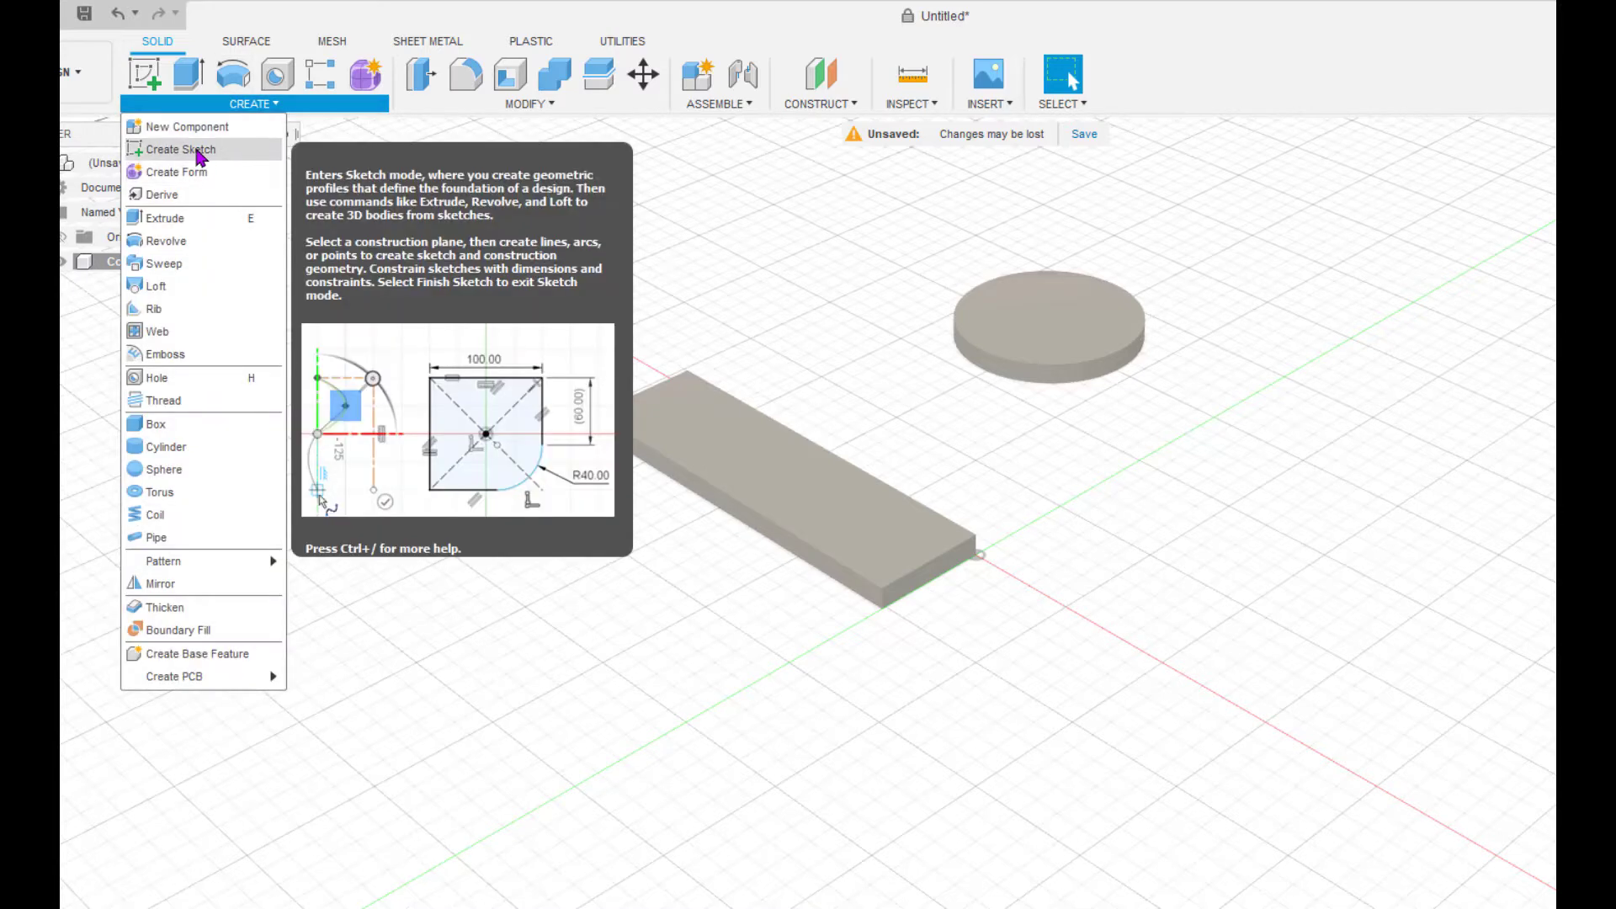
{"action": "left_click", "coordinate": [193, 149]}
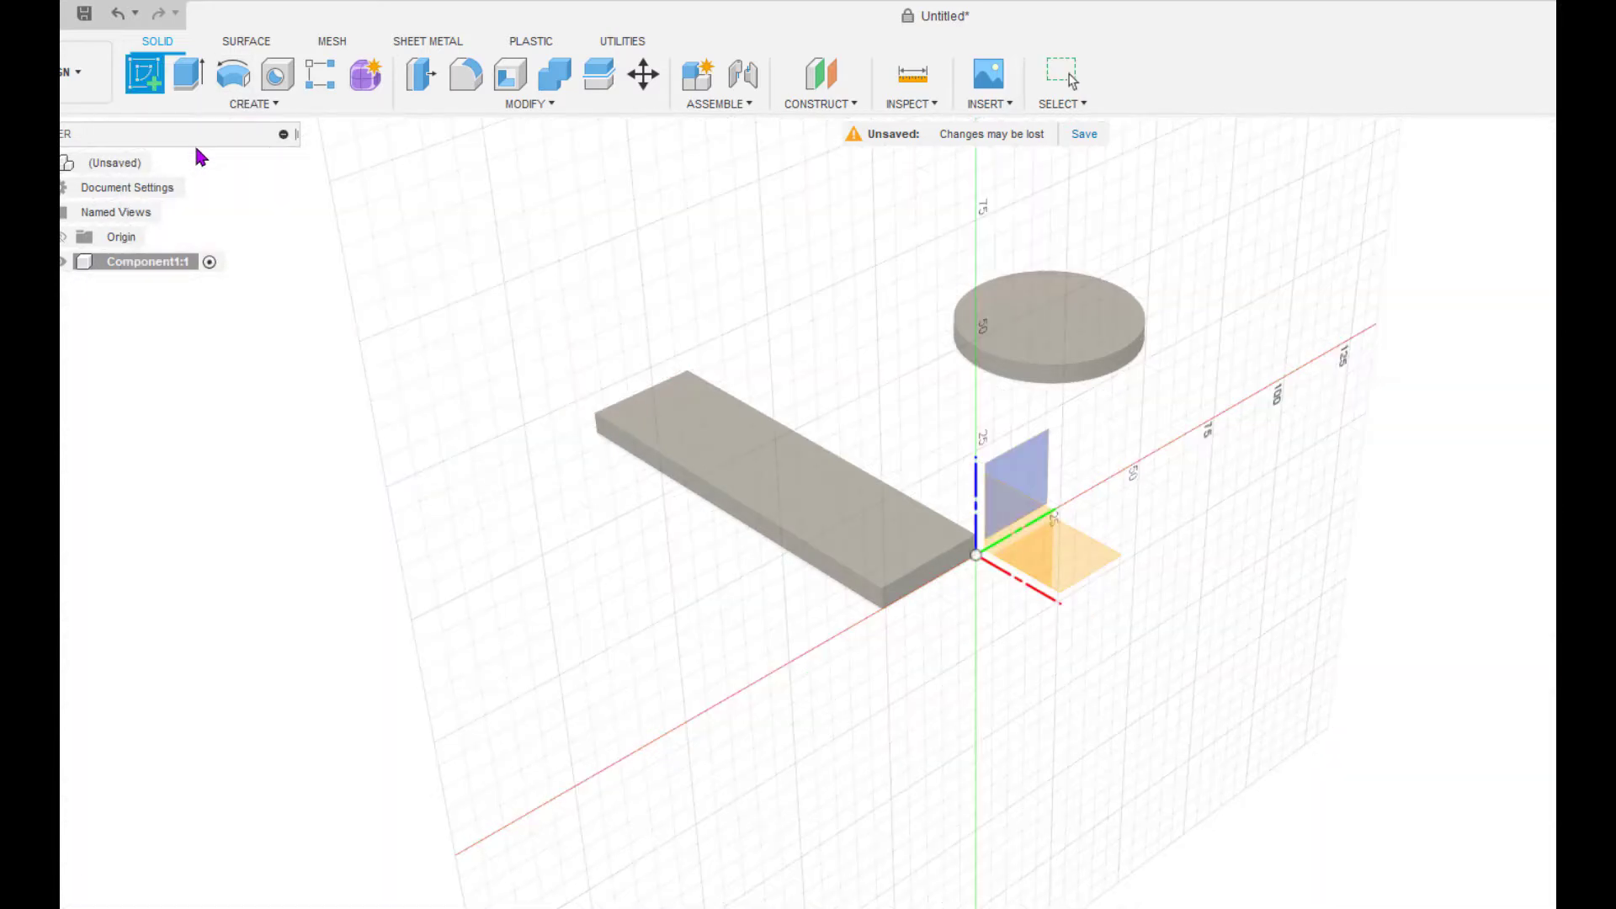
{"action": "left_click", "coordinate": [1093, 562]}
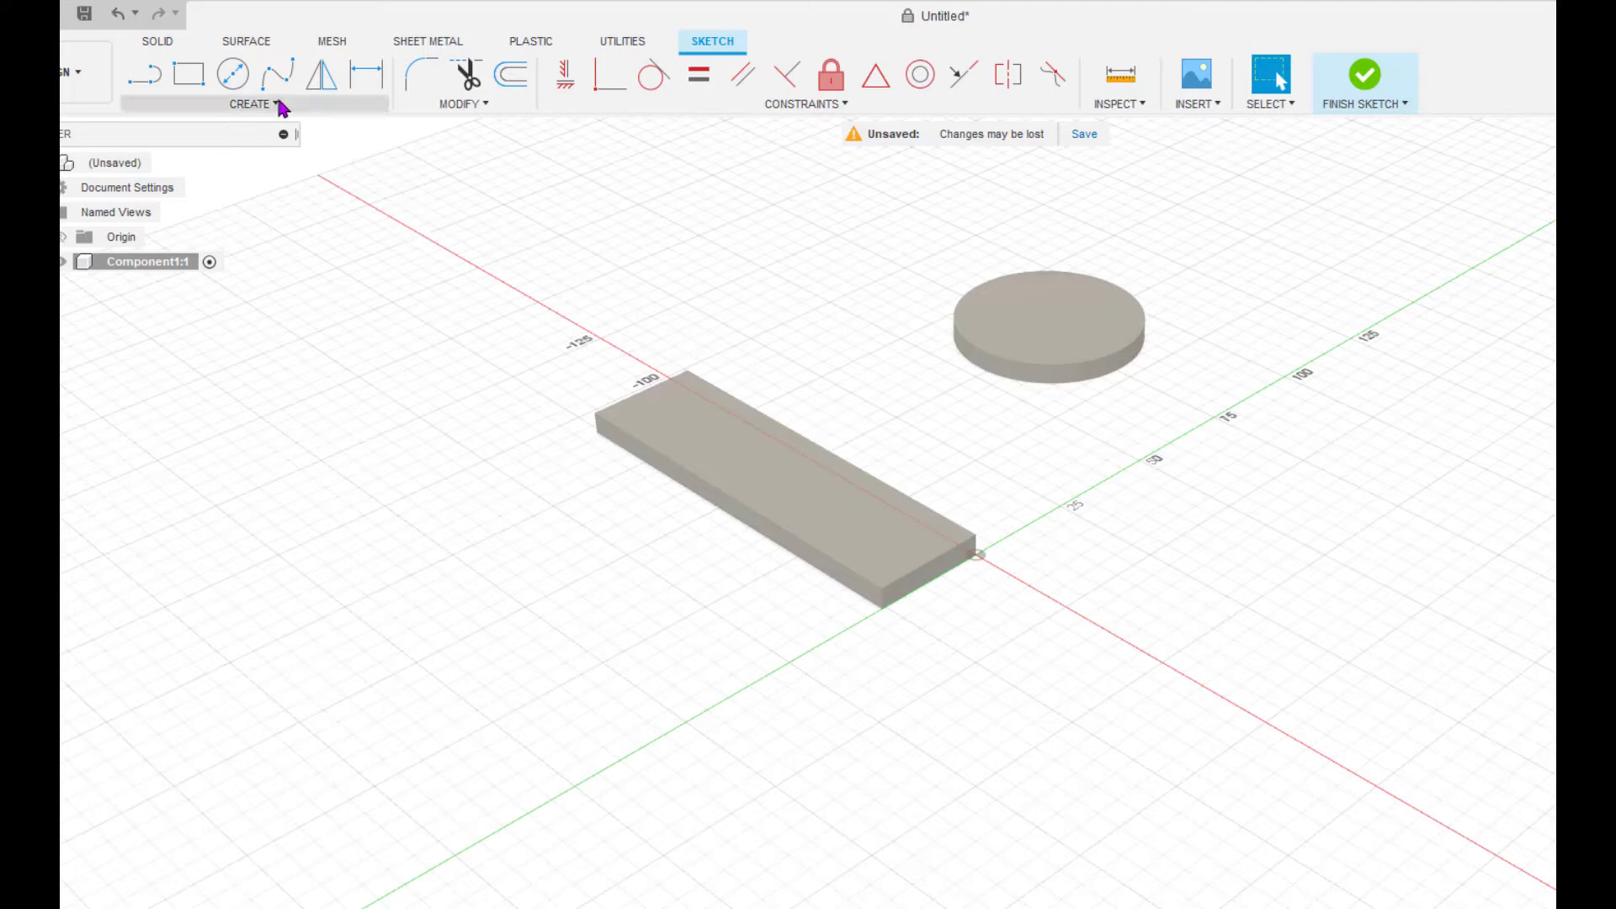
{"action": "left_click", "coordinate": [233, 77]}
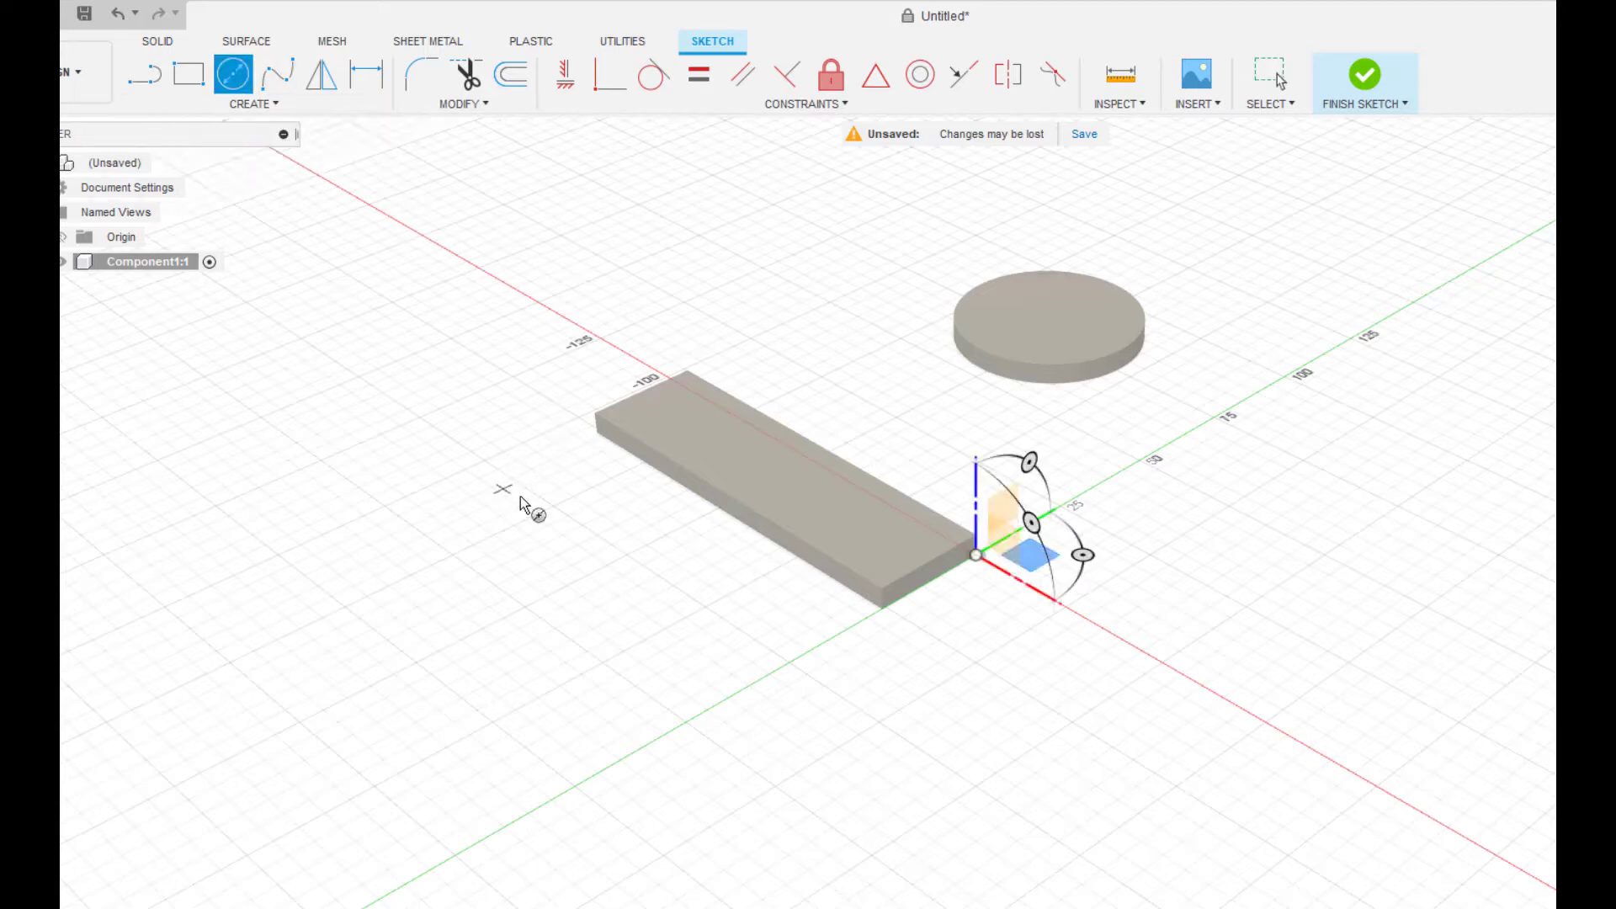
{"action": "left_click", "coordinate": [467, 422]}
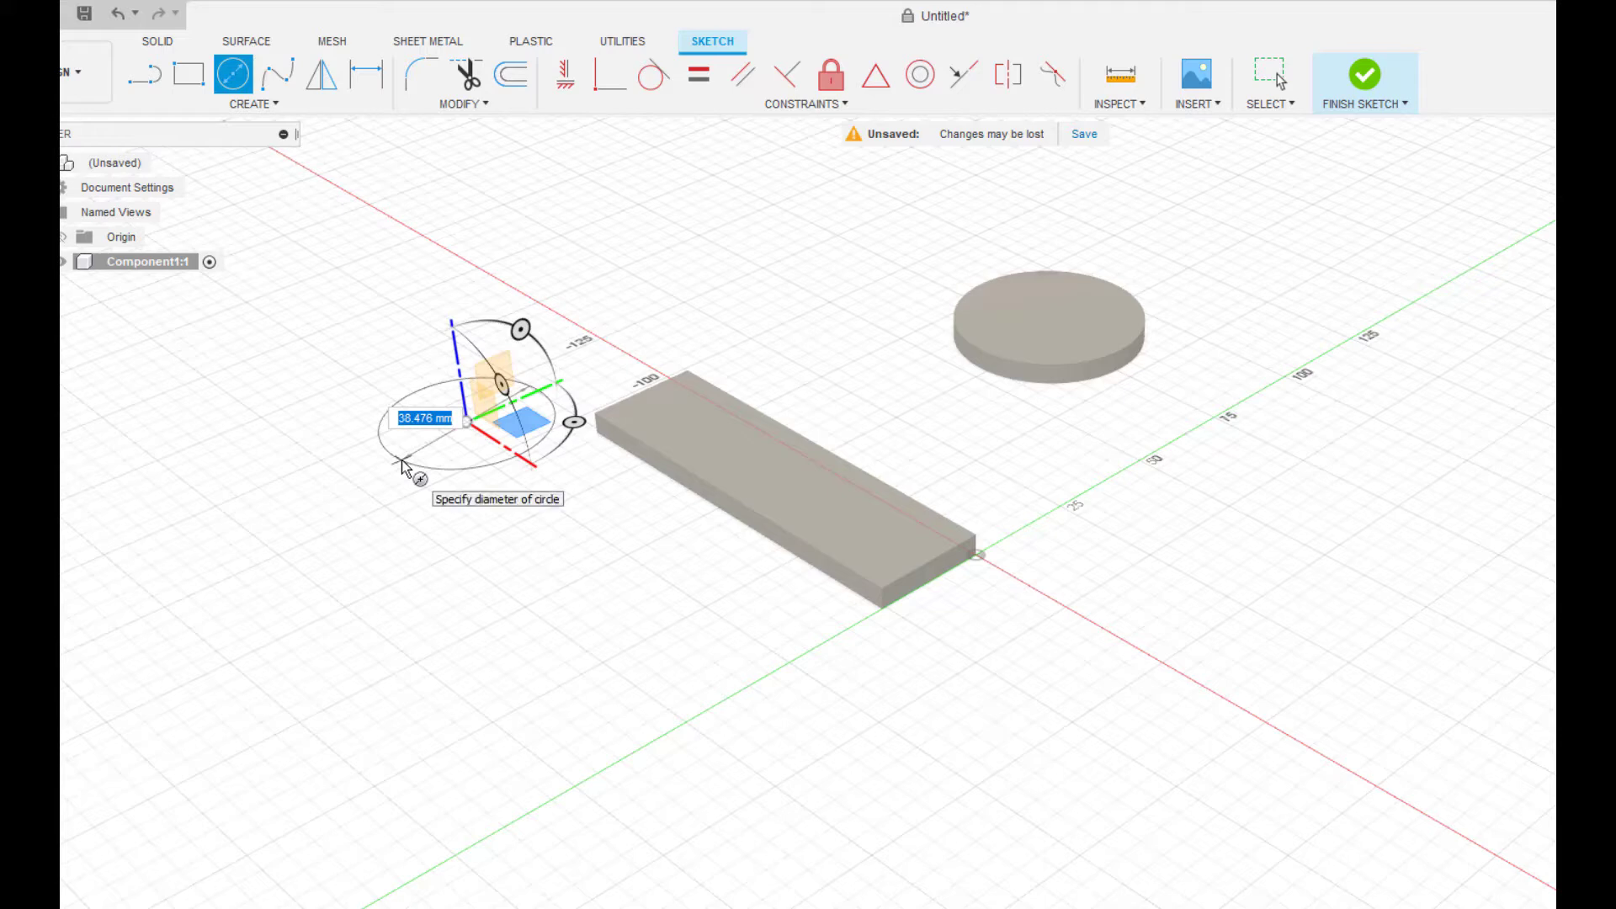
{"action": "type", "text": "15"}
{"action": "key", "text": "Return"}
{"action": "key", "text": "Escape"}
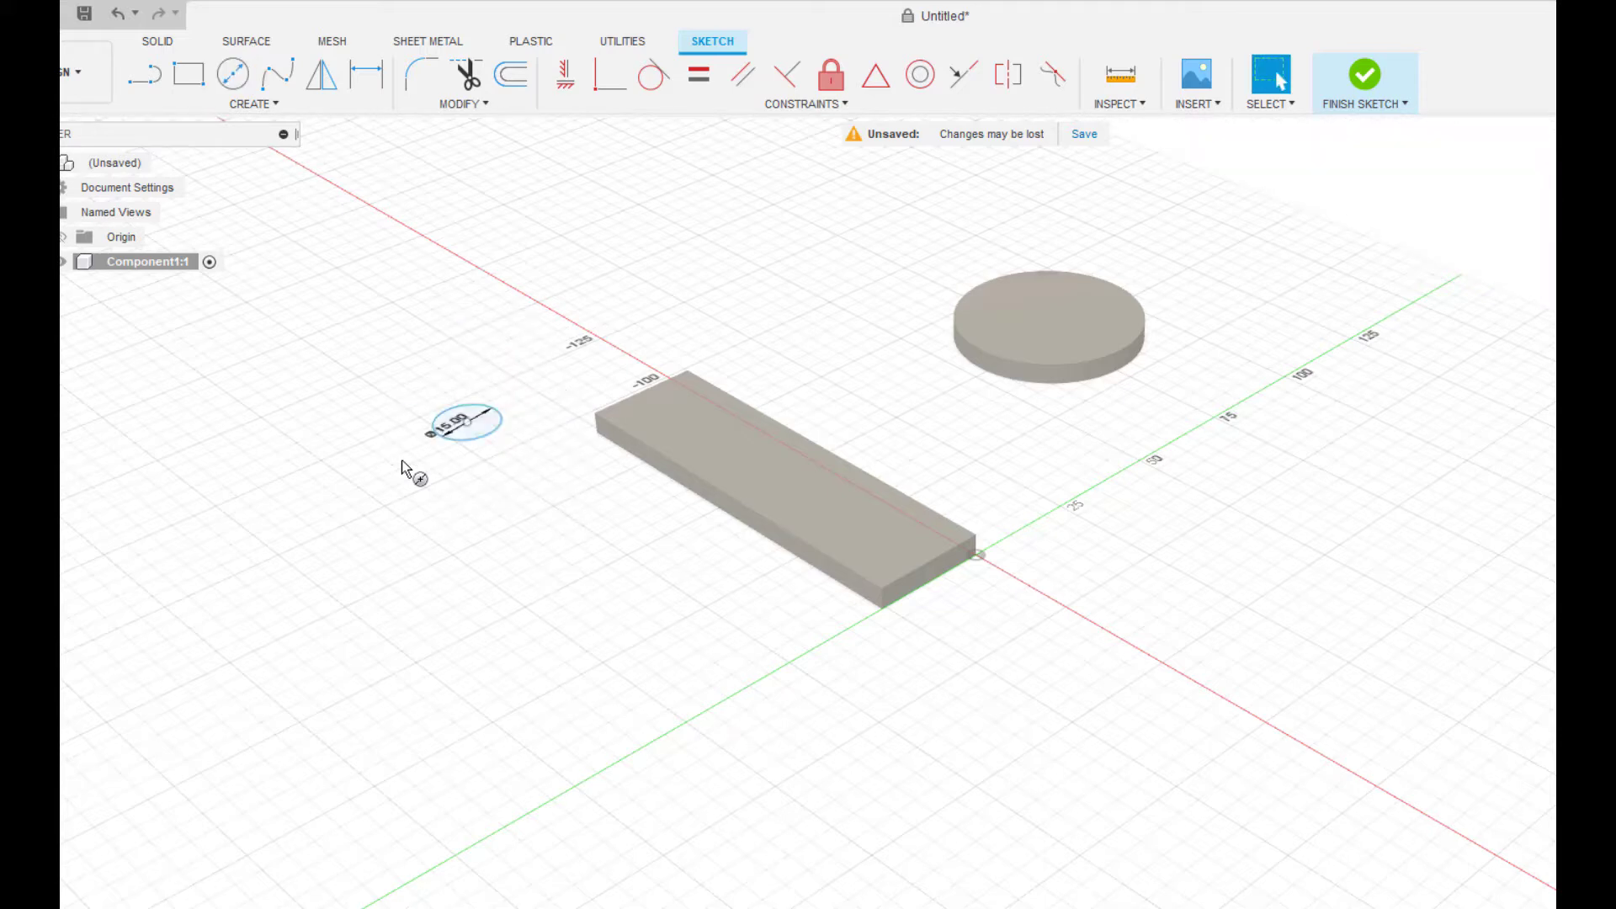
- Extrude the 15 mm circle upward into a short cylinder about twice as tall as the disc
{"action": "right_click", "coordinate": [471, 436]}
{"action": "left_click", "coordinate": [522, 404]}
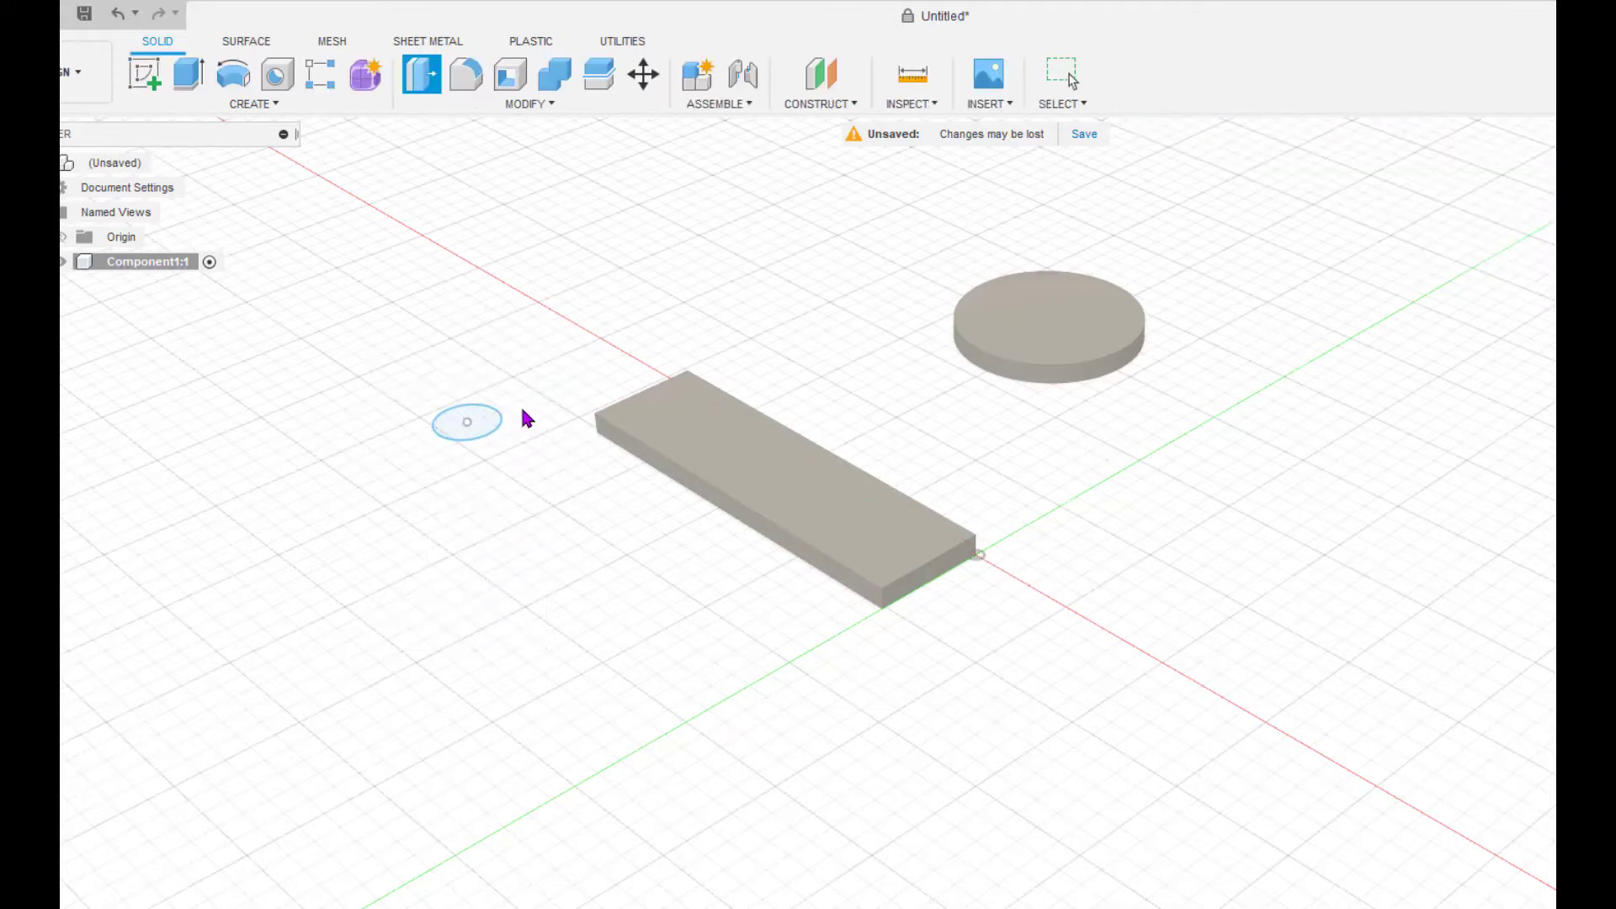
{"action": "left_click", "coordinate": [462, 422]}
{"action": "key", "text": "e"}
{"action": "right_click", "coordinate": [464, 420]}
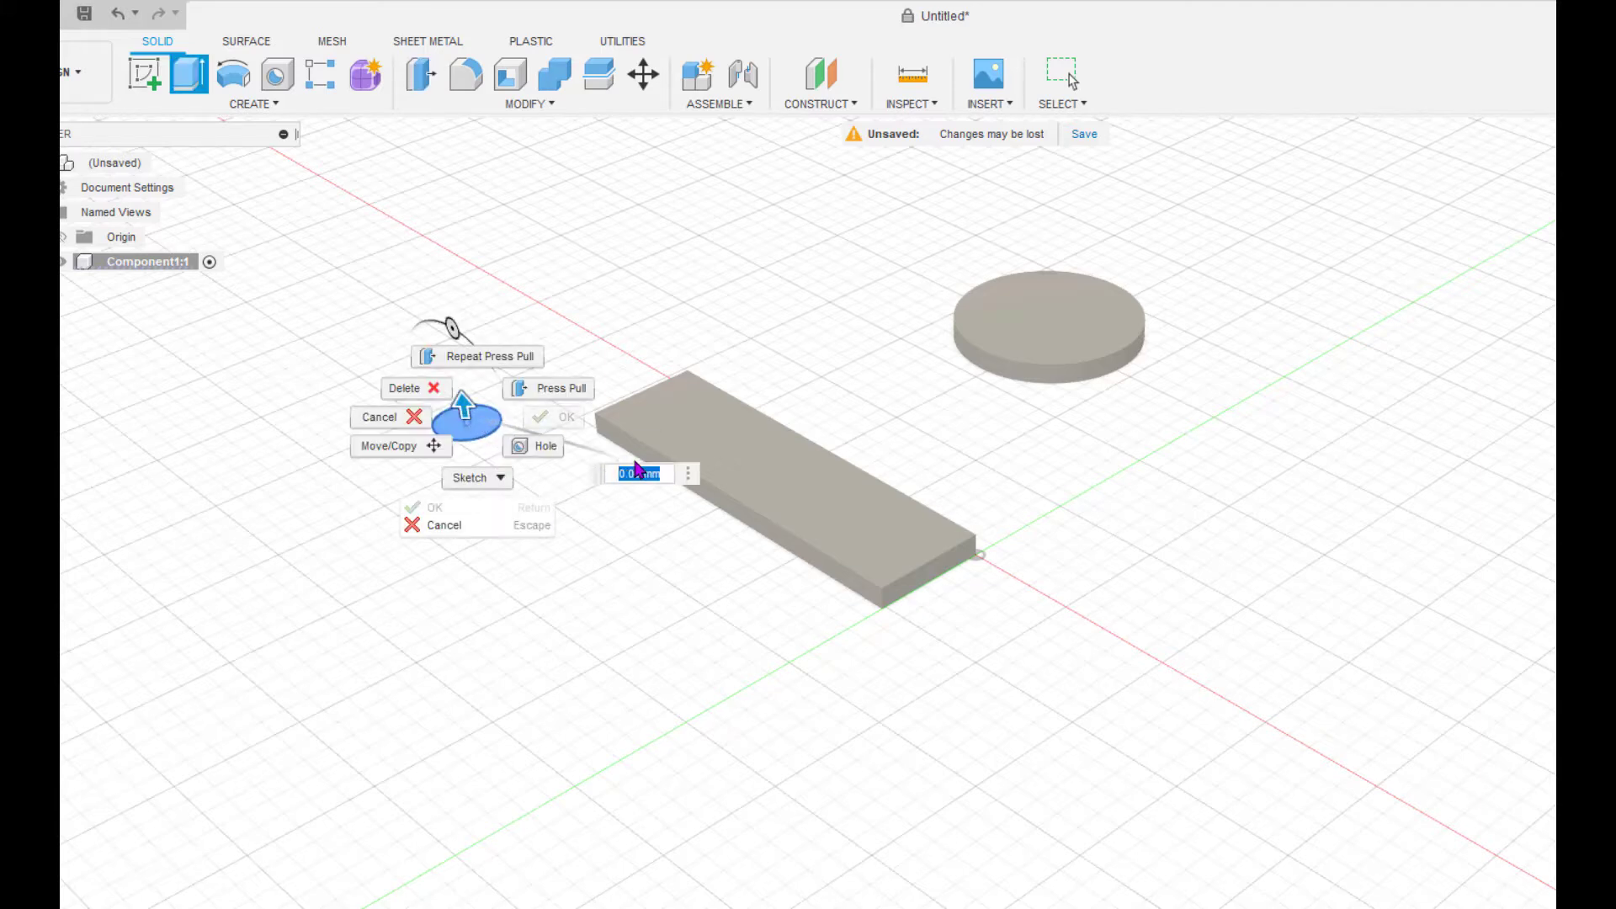
{"action": "left_click", "coordinate": [657, 480]}
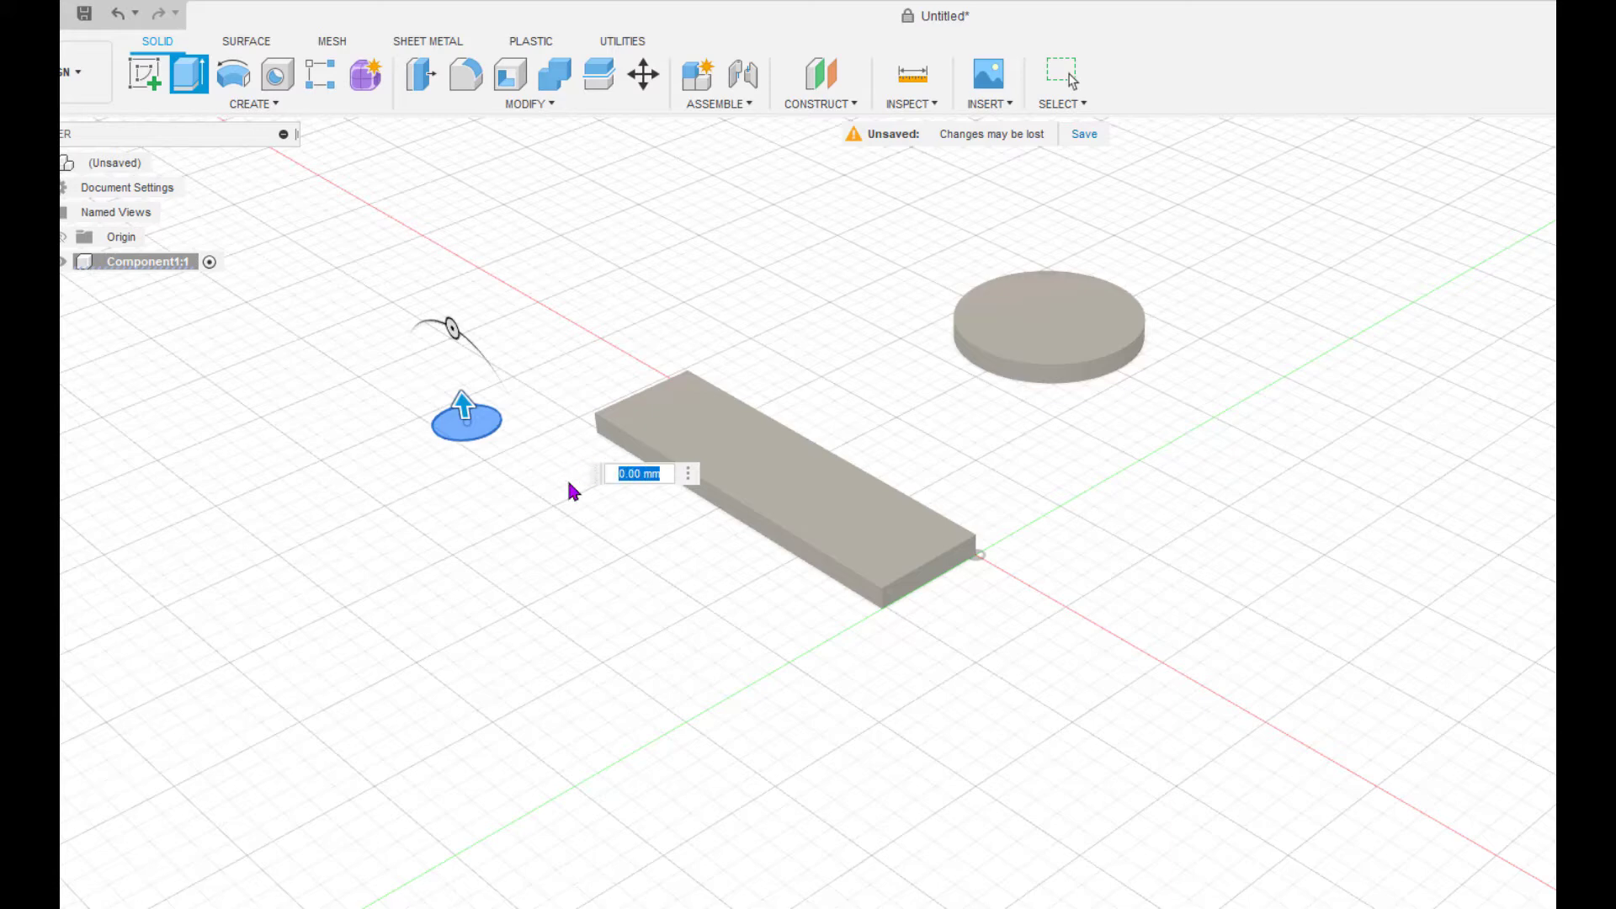
{"action": "type", "text": "4"}
{"action": "key", "text": "Return"}
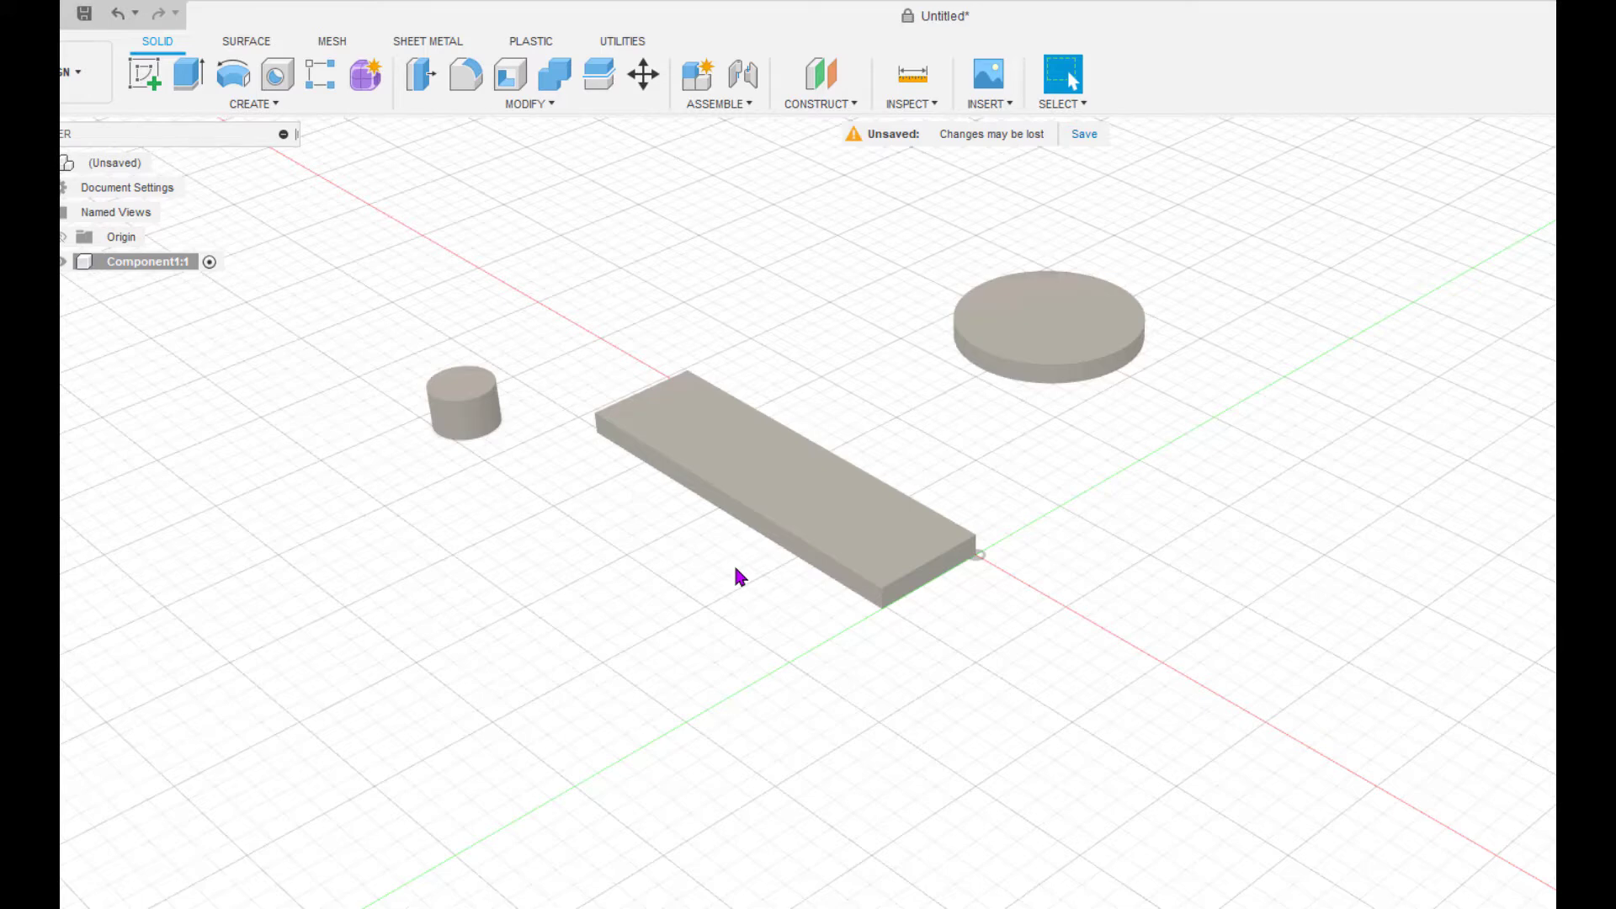
- Save the design as "Fusion 360-Prusa Slicer Demo" in the Admin Project
{"action": "left_click", "coordinate": [82, 19]}
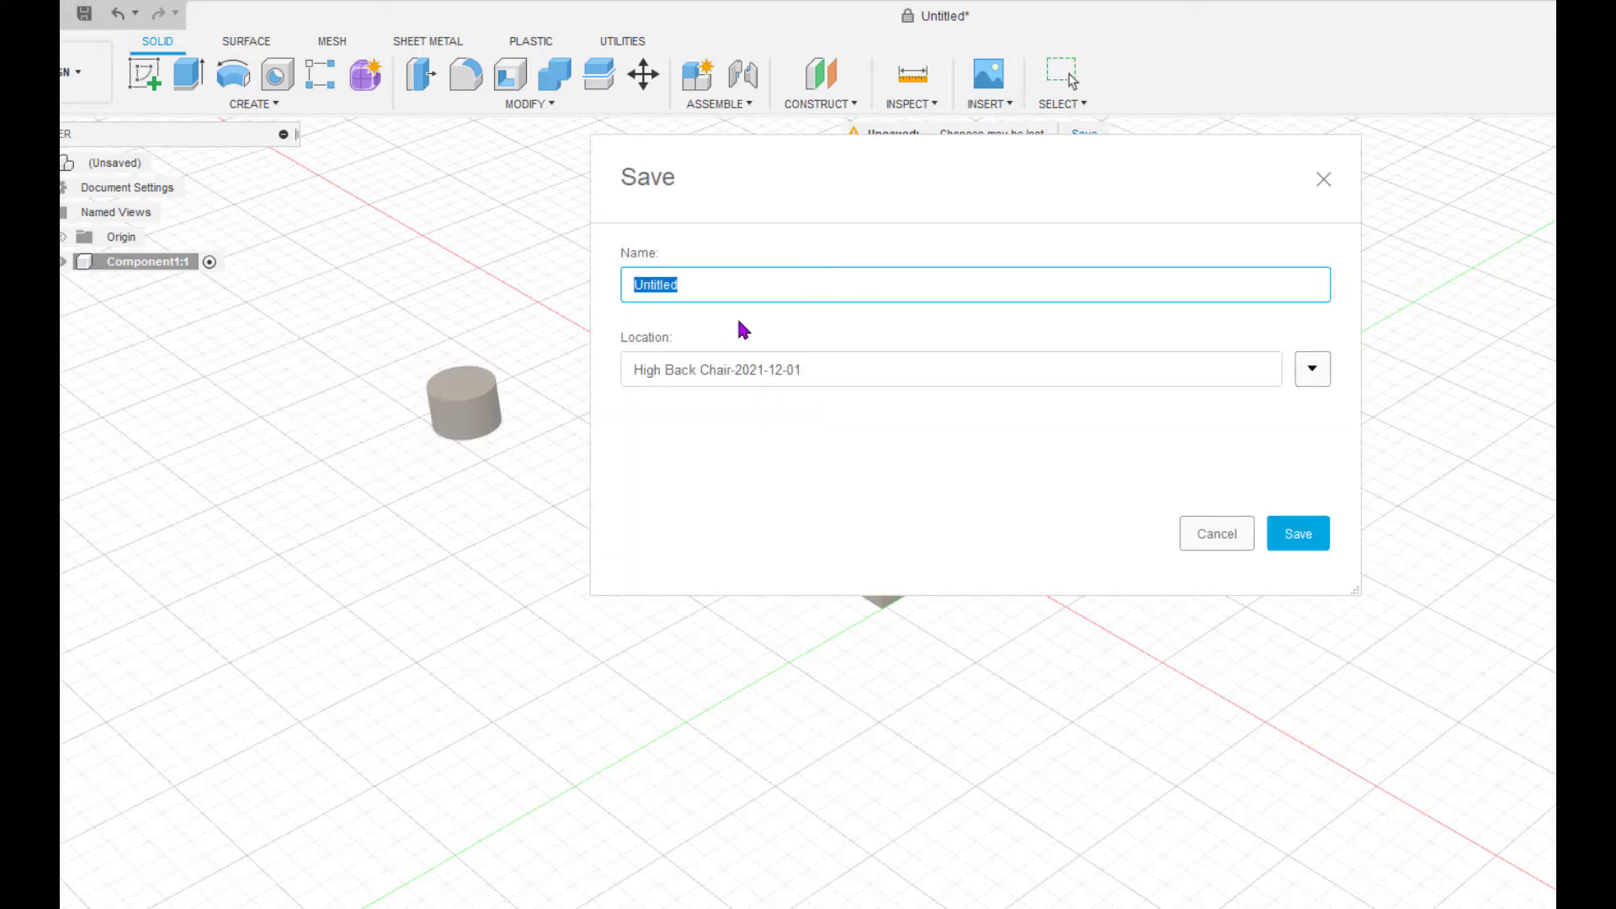
{"action": "type", "text": "Fusion 360-Prusa Slicer Demo"}
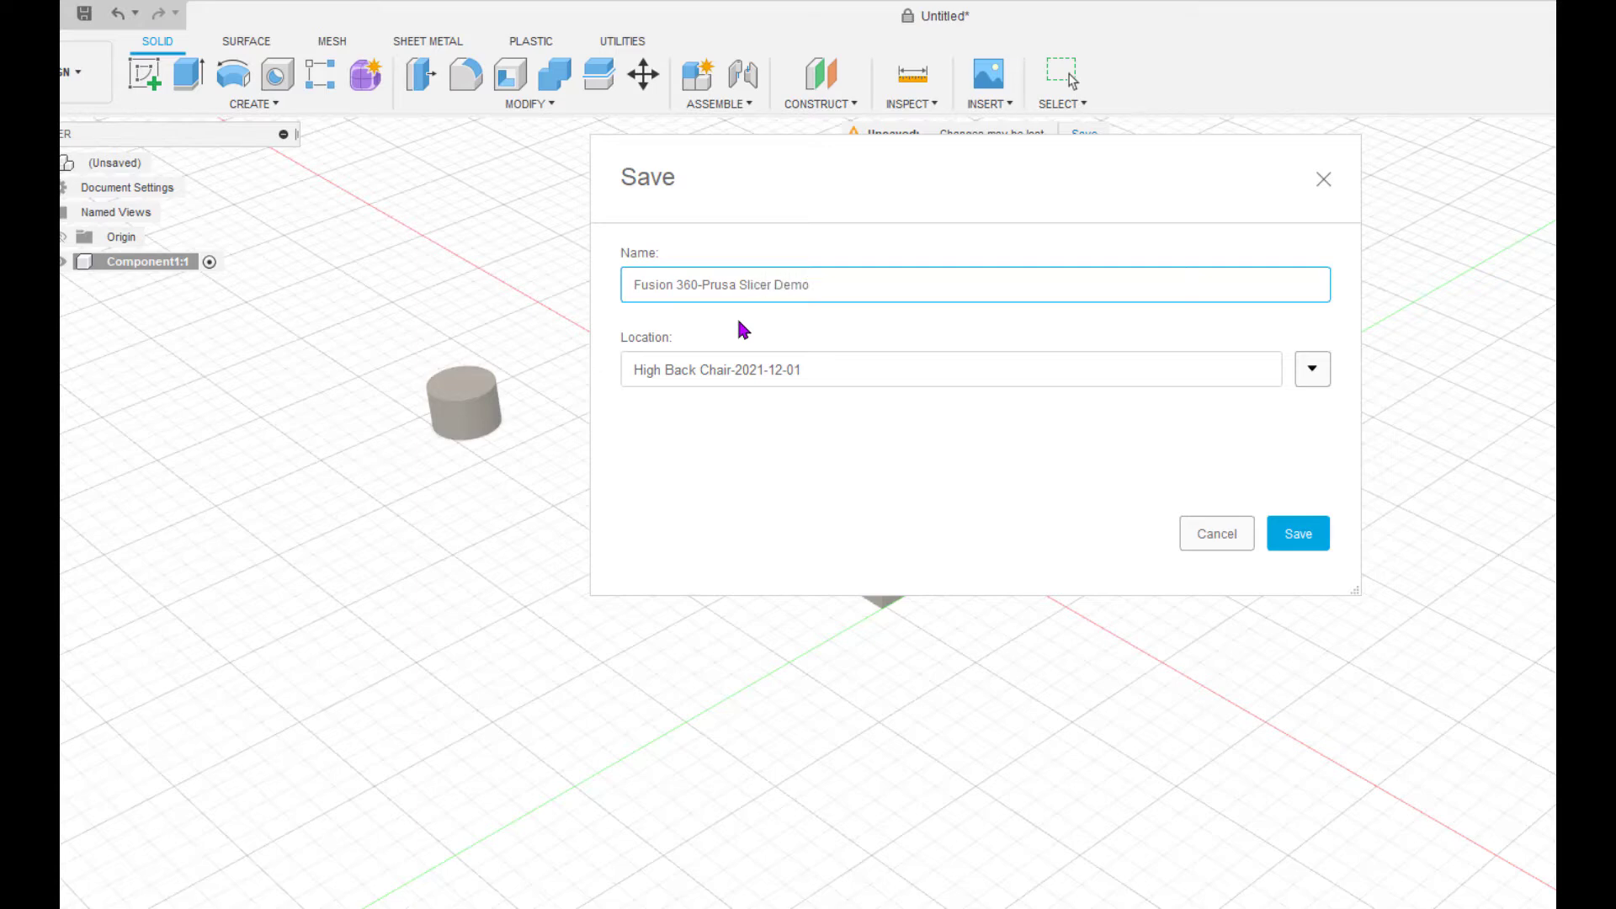
{"action": "left_click", "coordinate": [1320, 372]}
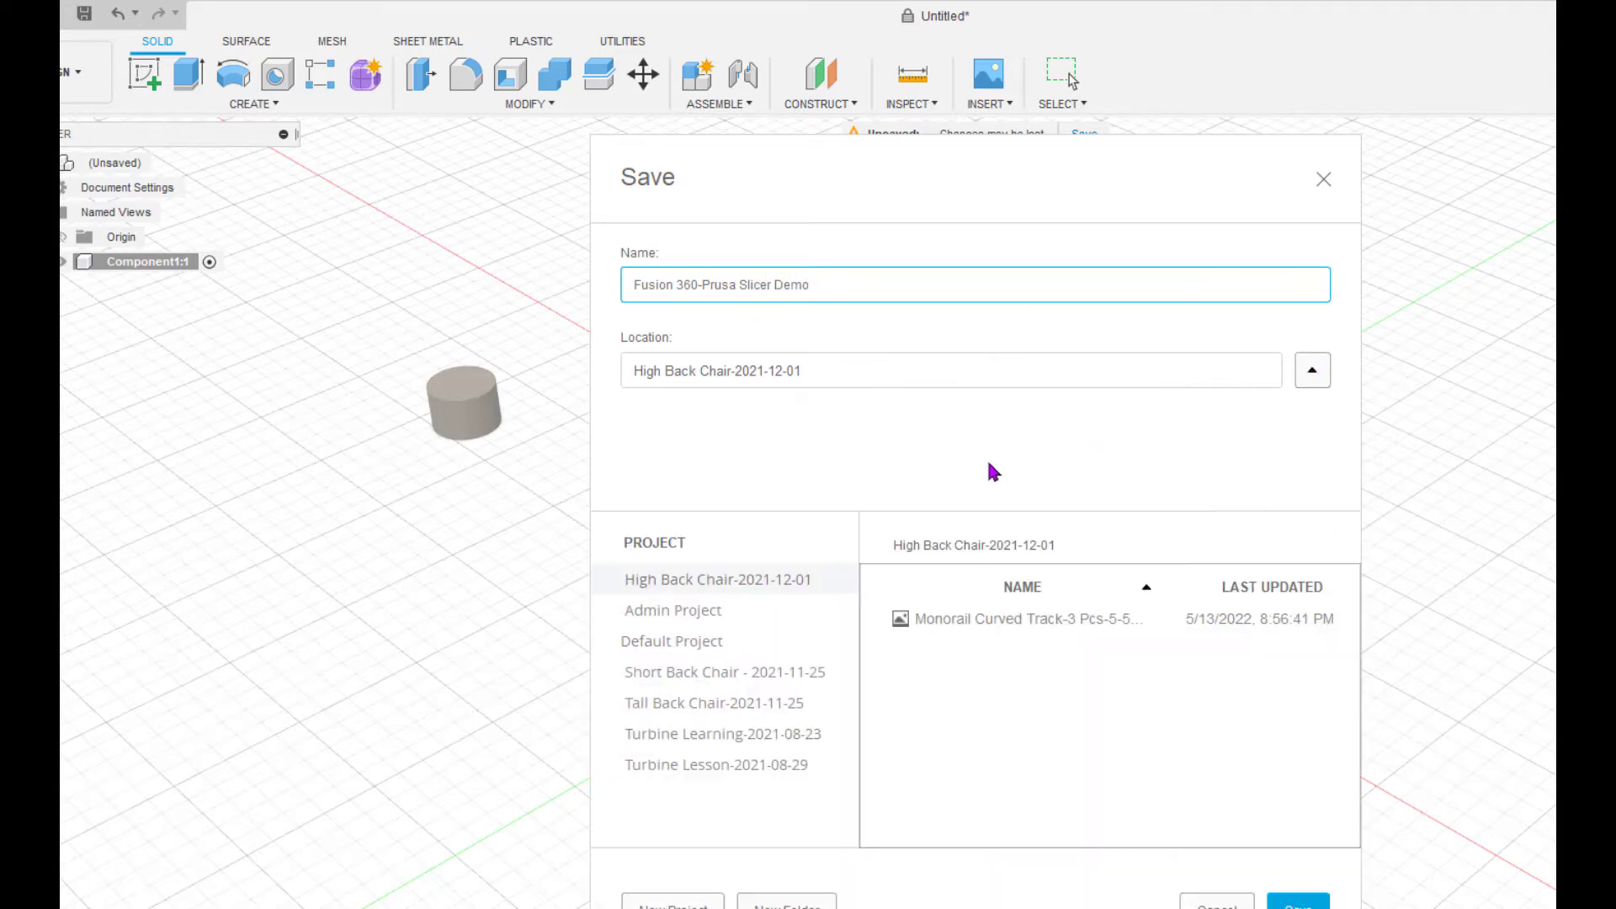
{"action": "left_click", "coordinate": [697, 614]}
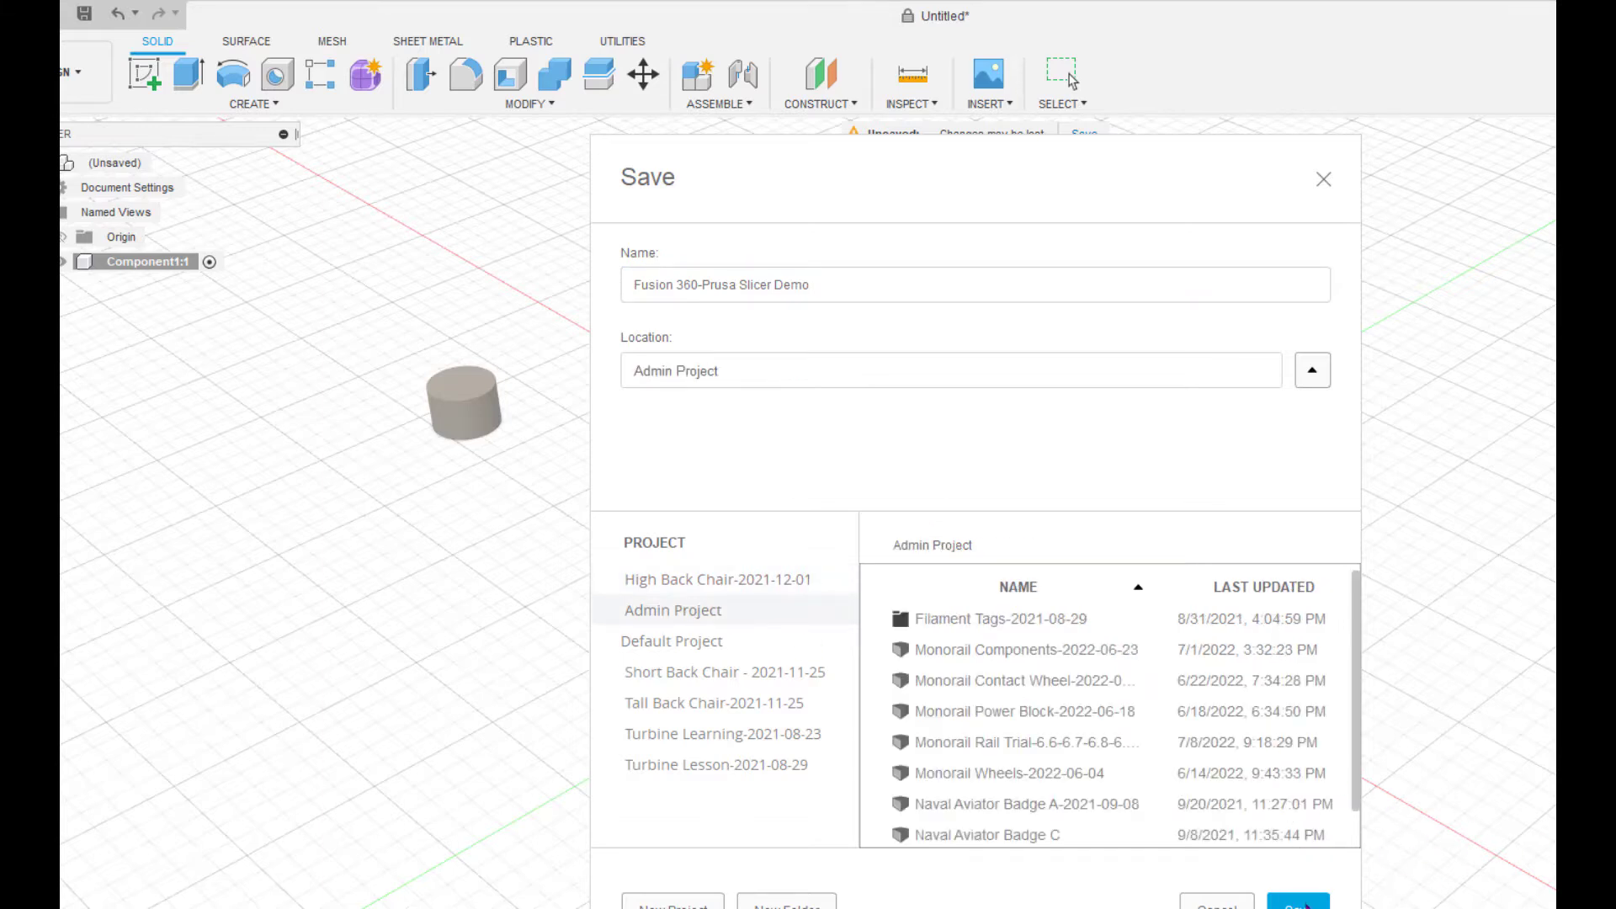
{"action": "left_click", "coordinate": [1298, 903]}
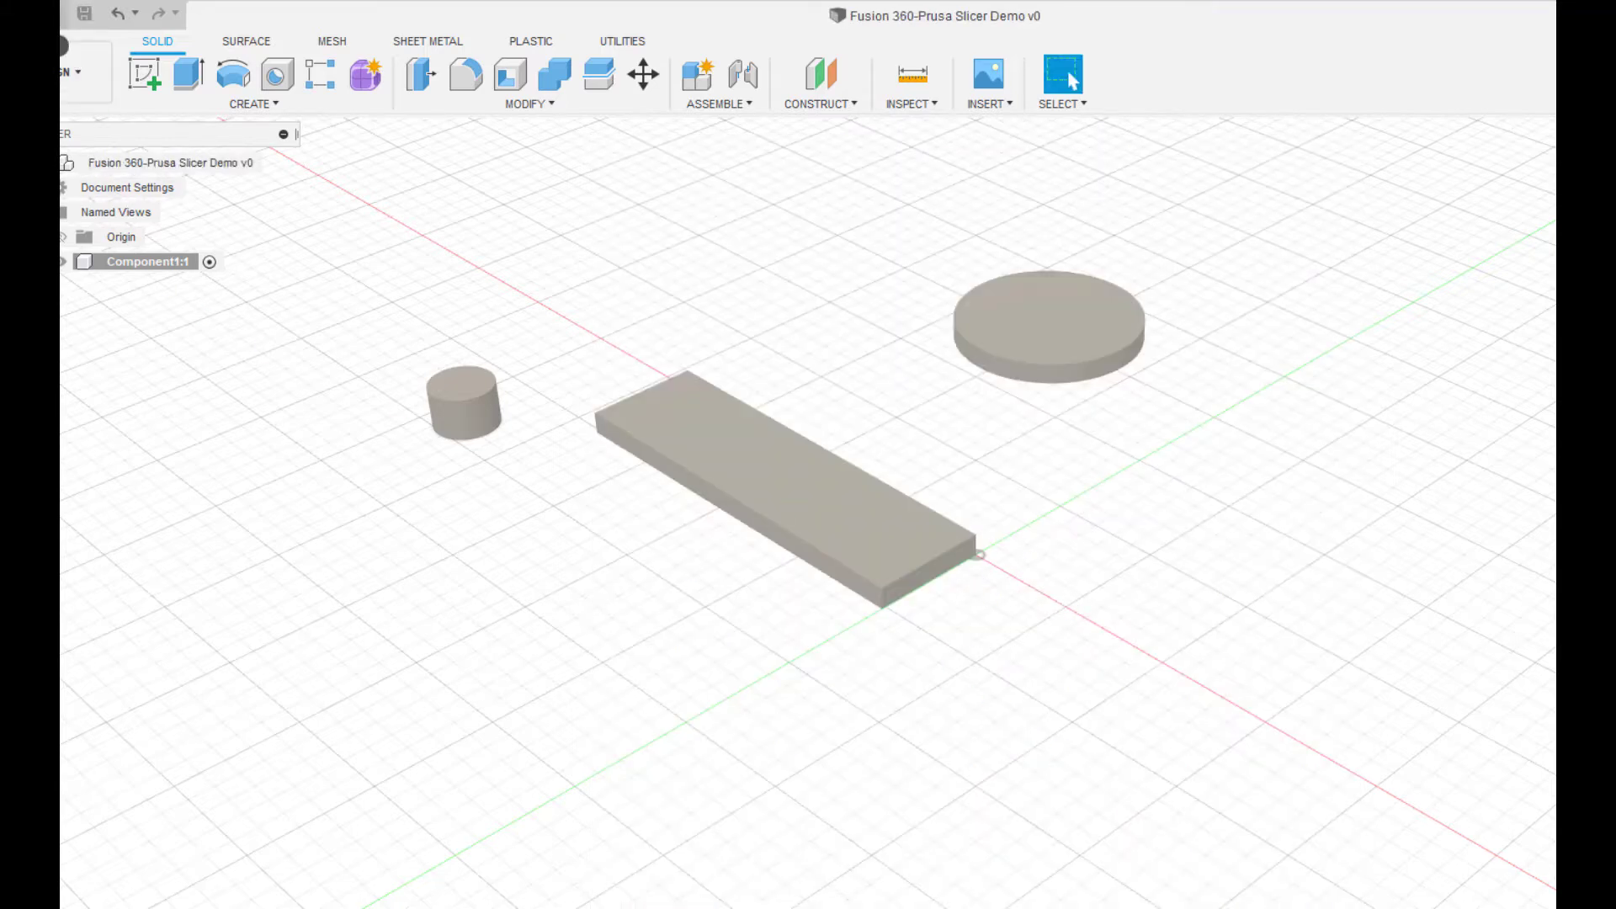
- Export the design as an STL file named "Fusion 360-Prusa Slicer Demo v1" to the preset location
{"action": "left_click", "coordinate": [48, 14]}
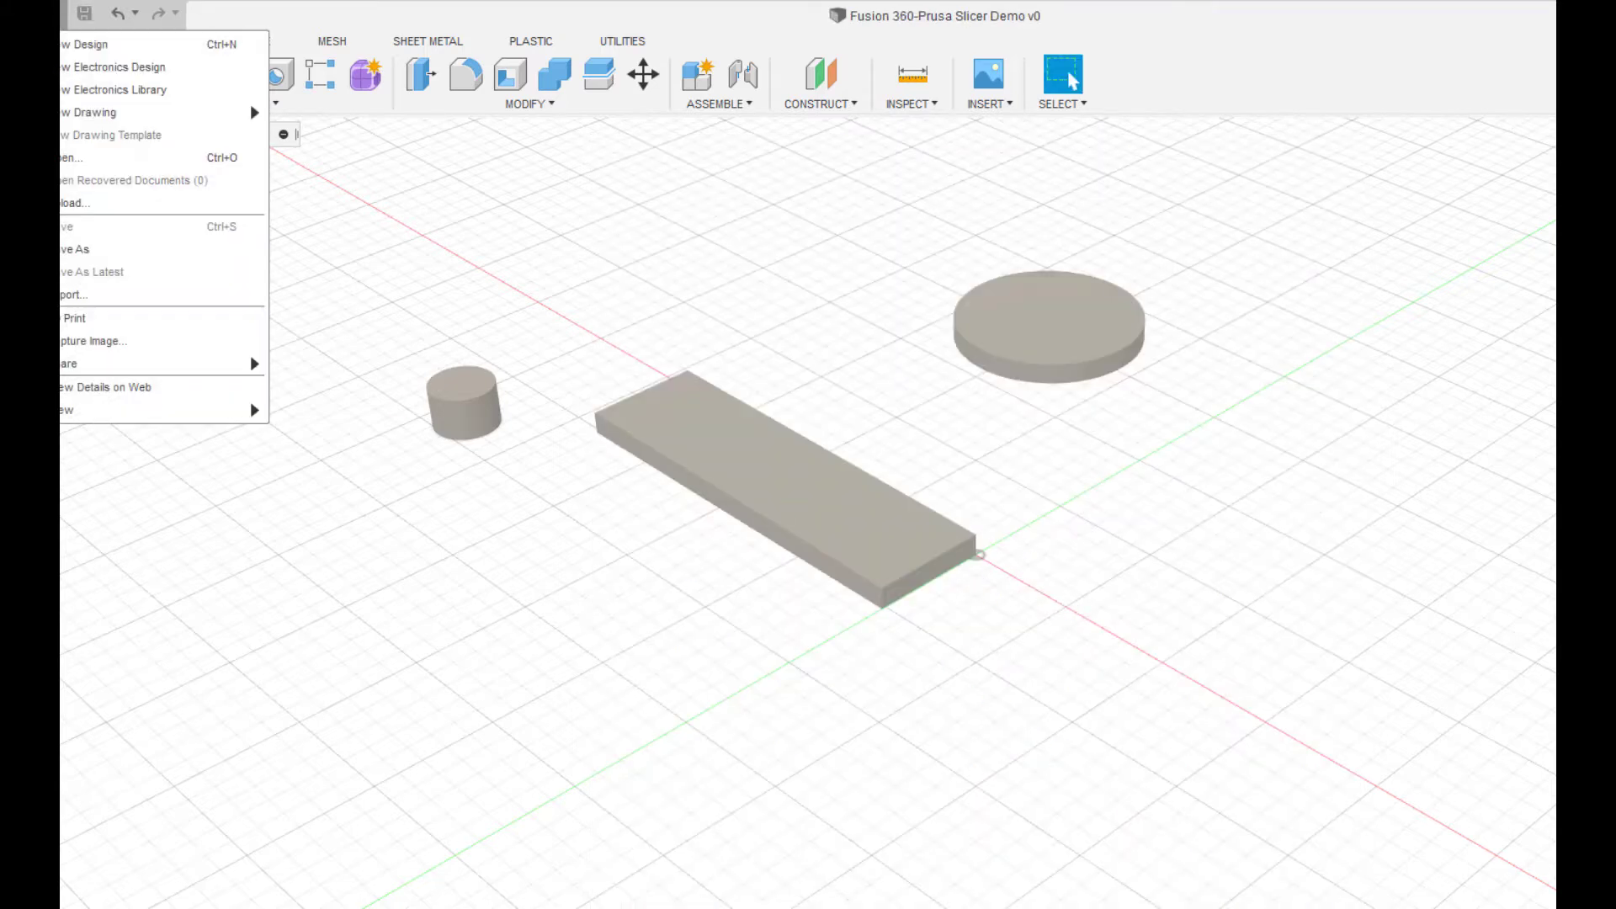
{"action": "left_click", "coordinate": [118, 297]}
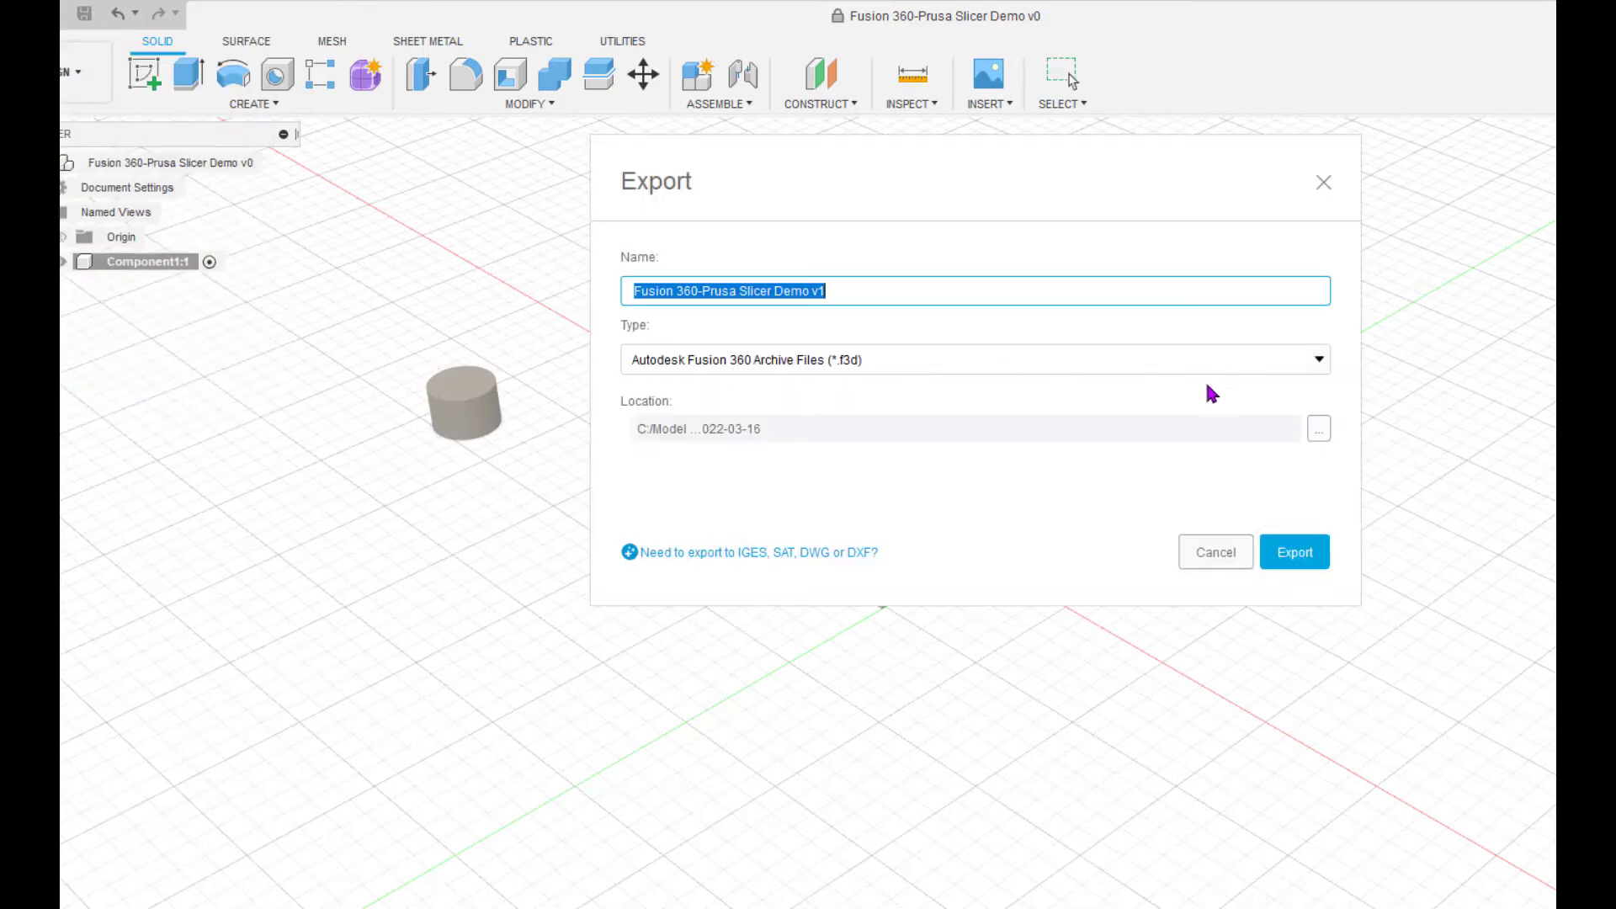
{"action": "left_click", "coordinate": [1320, 362]}
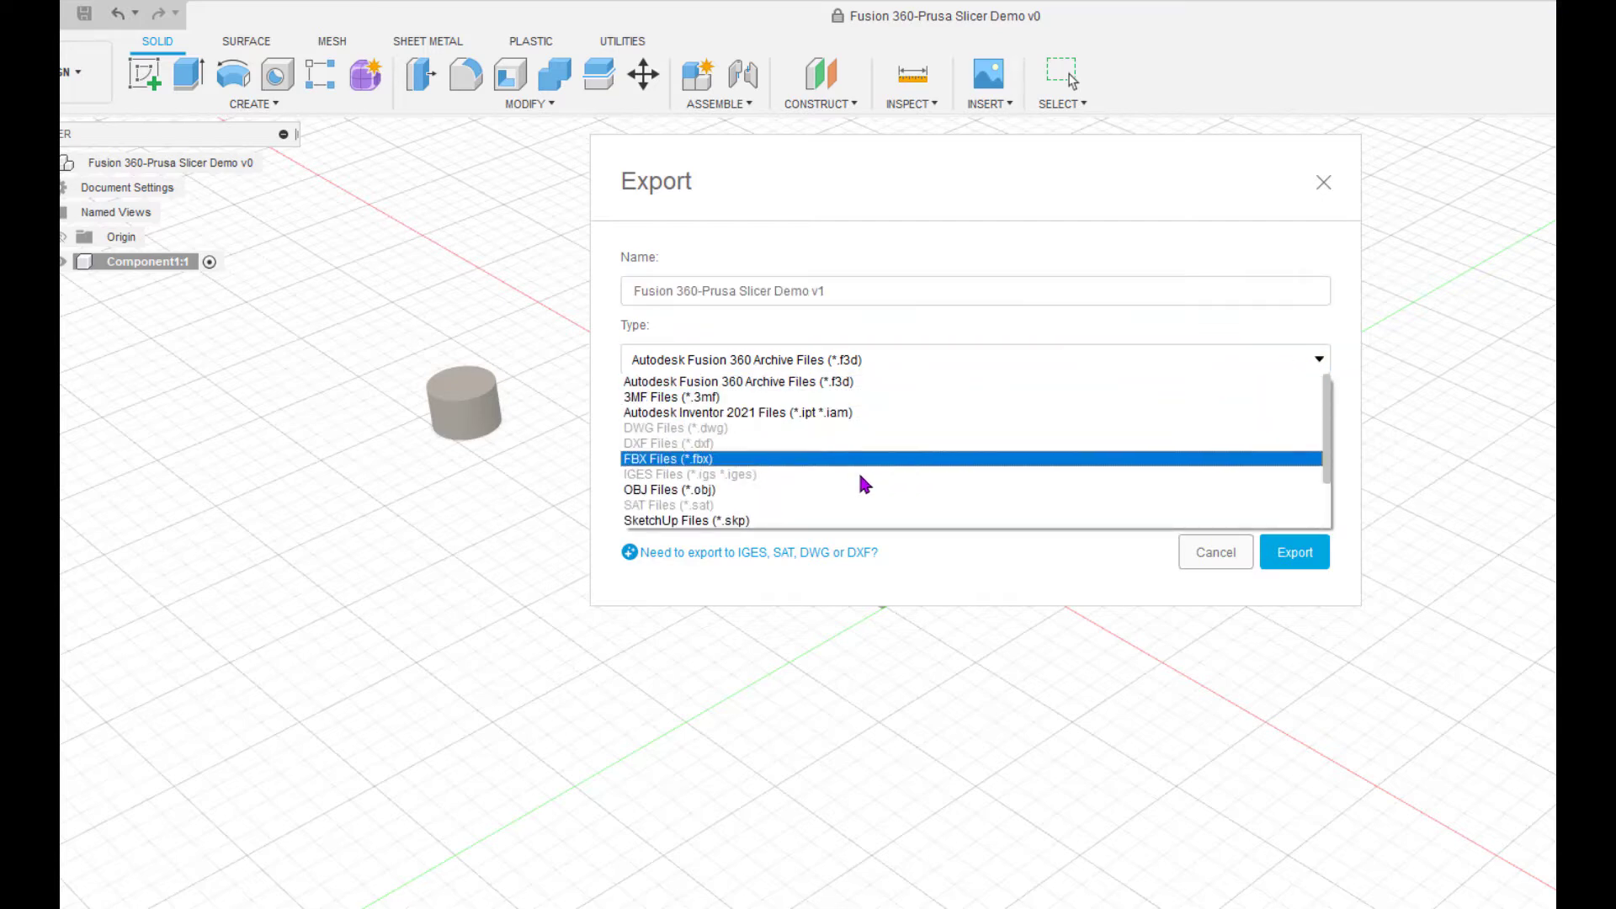
{"action": "scroll", "coordinate": [864, 484], "scroll_direction": "down", "scroll_amount": 1}
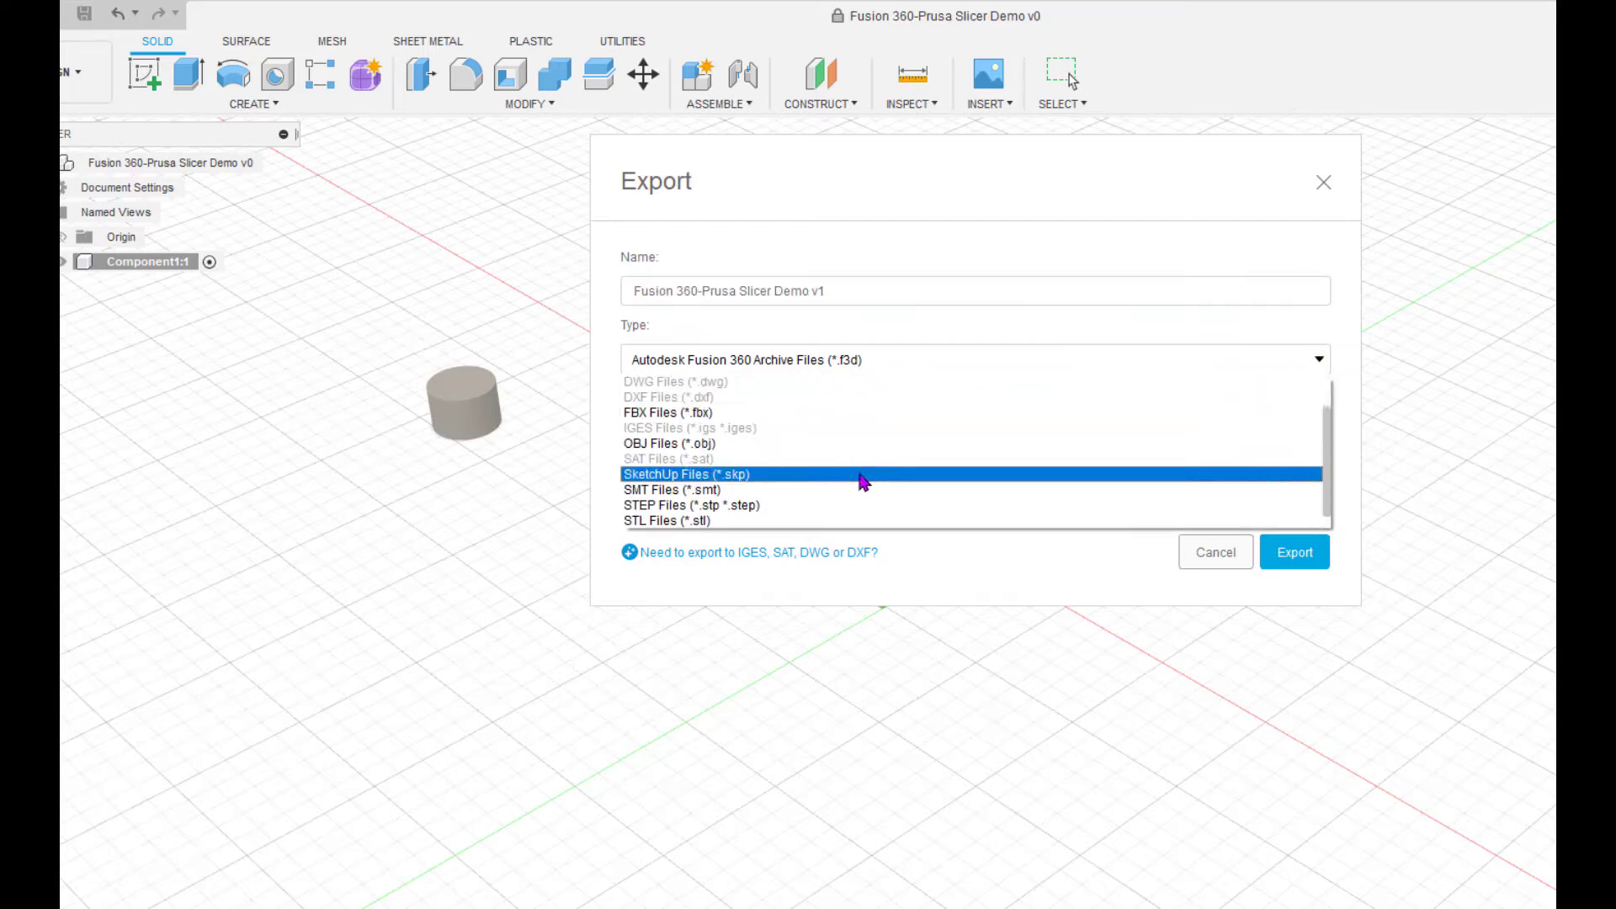
{"action": "left_click", "coordinate": [718, 521]}
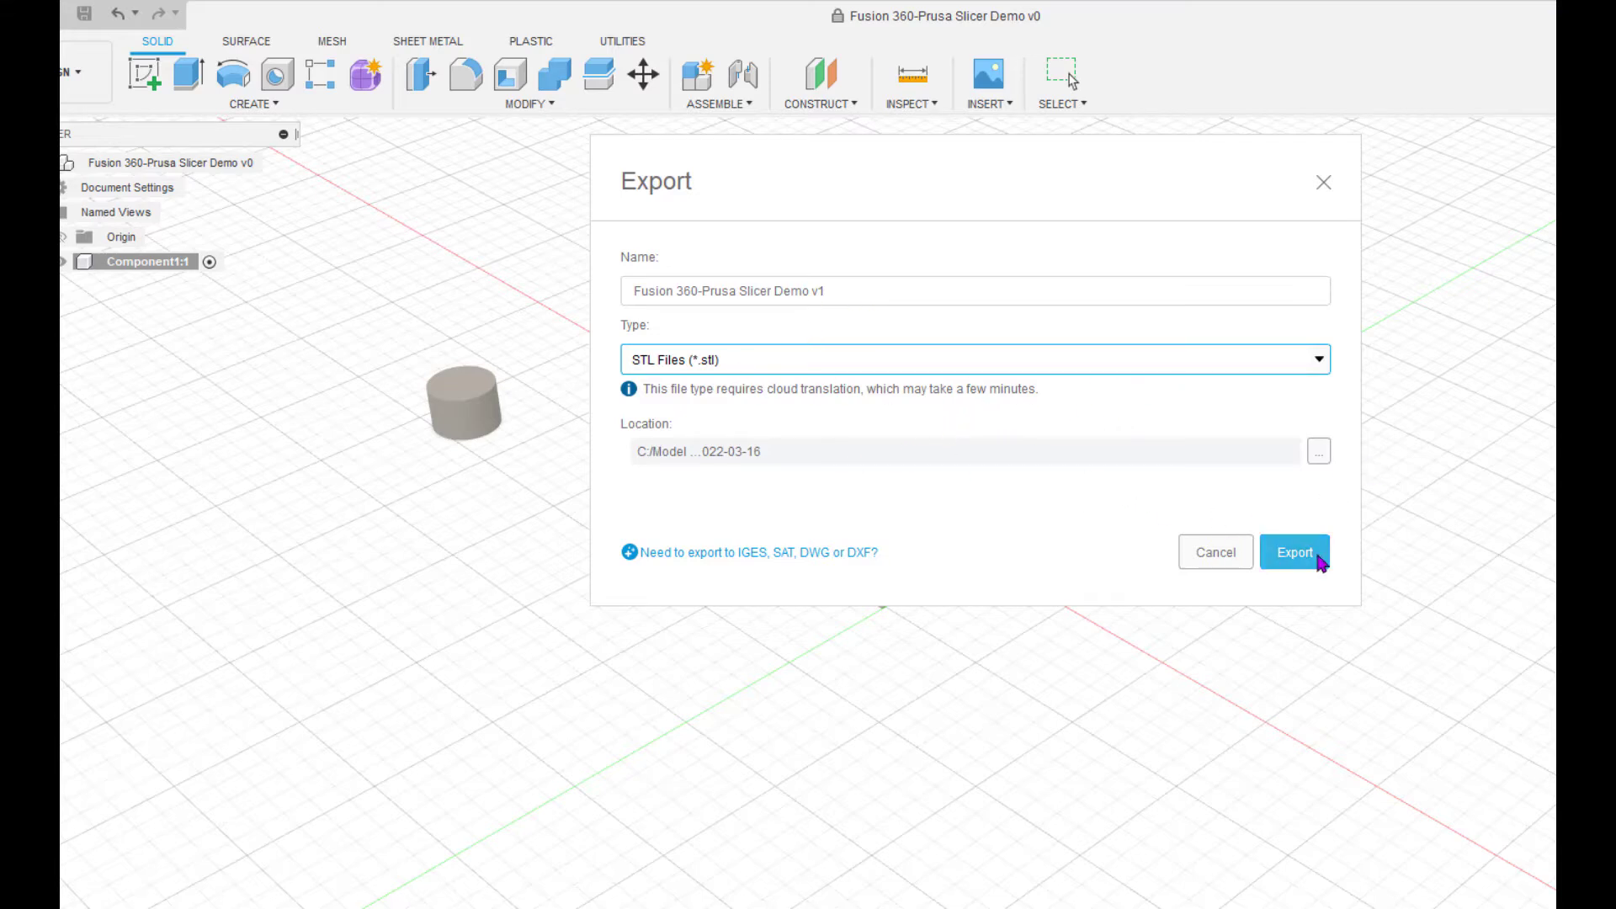
{"action": "left_click", "coordinate": [1318, 559]}
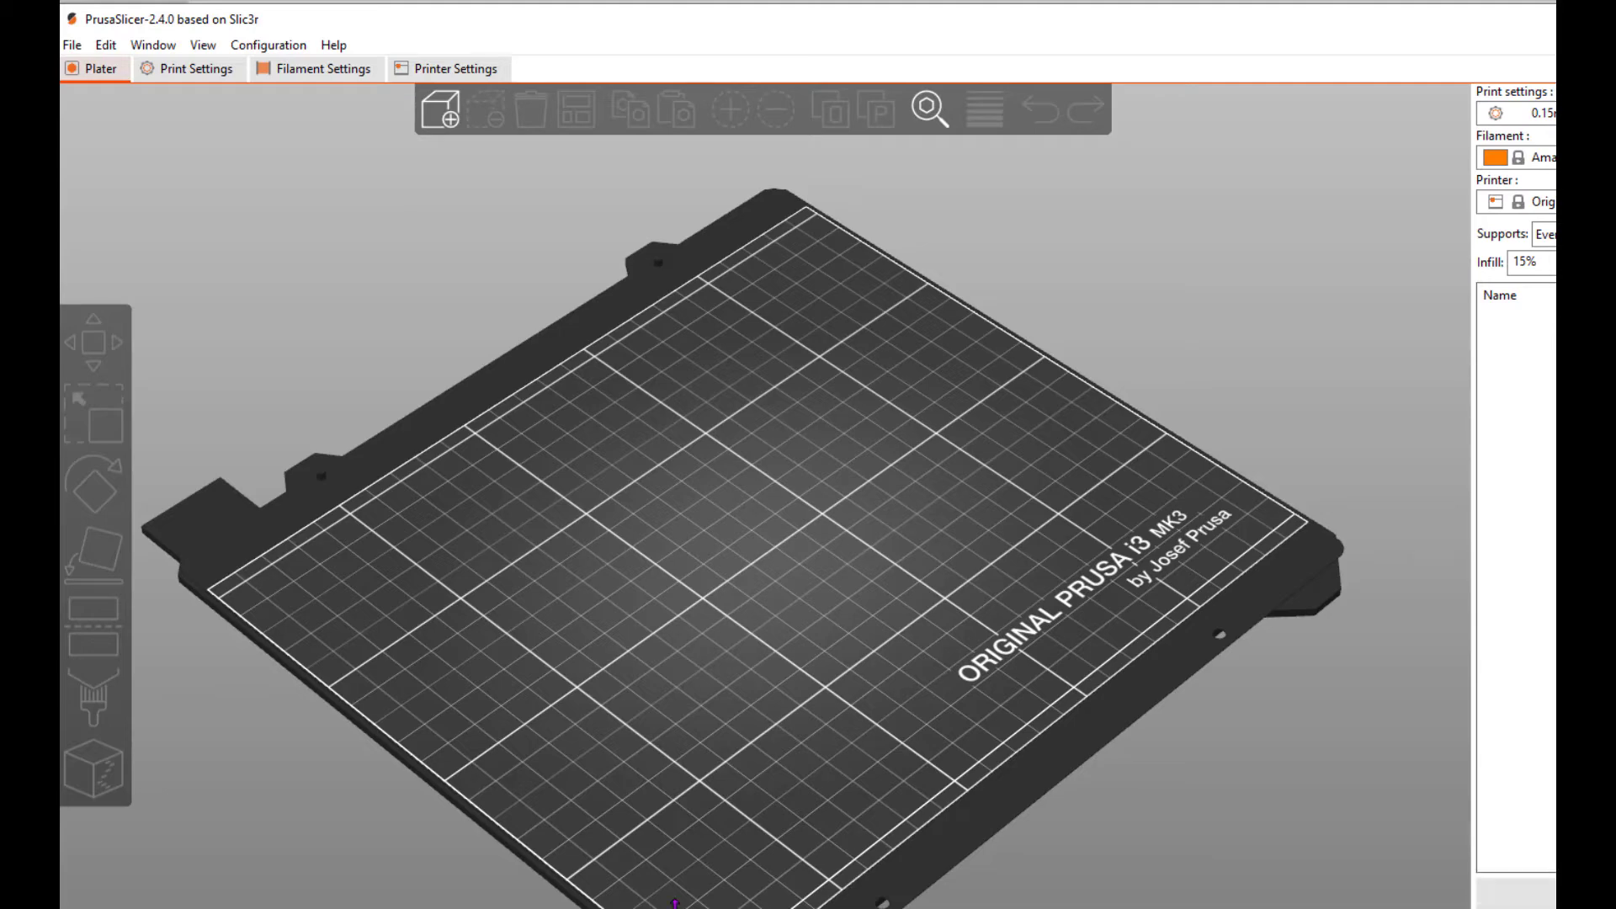
- Switch to PrusaSlicer and import "Fusion 360-Prusa Slicer Demo v1.stl" onto the print bed
{"action": "left_click", "coordinate": [73, 47]}
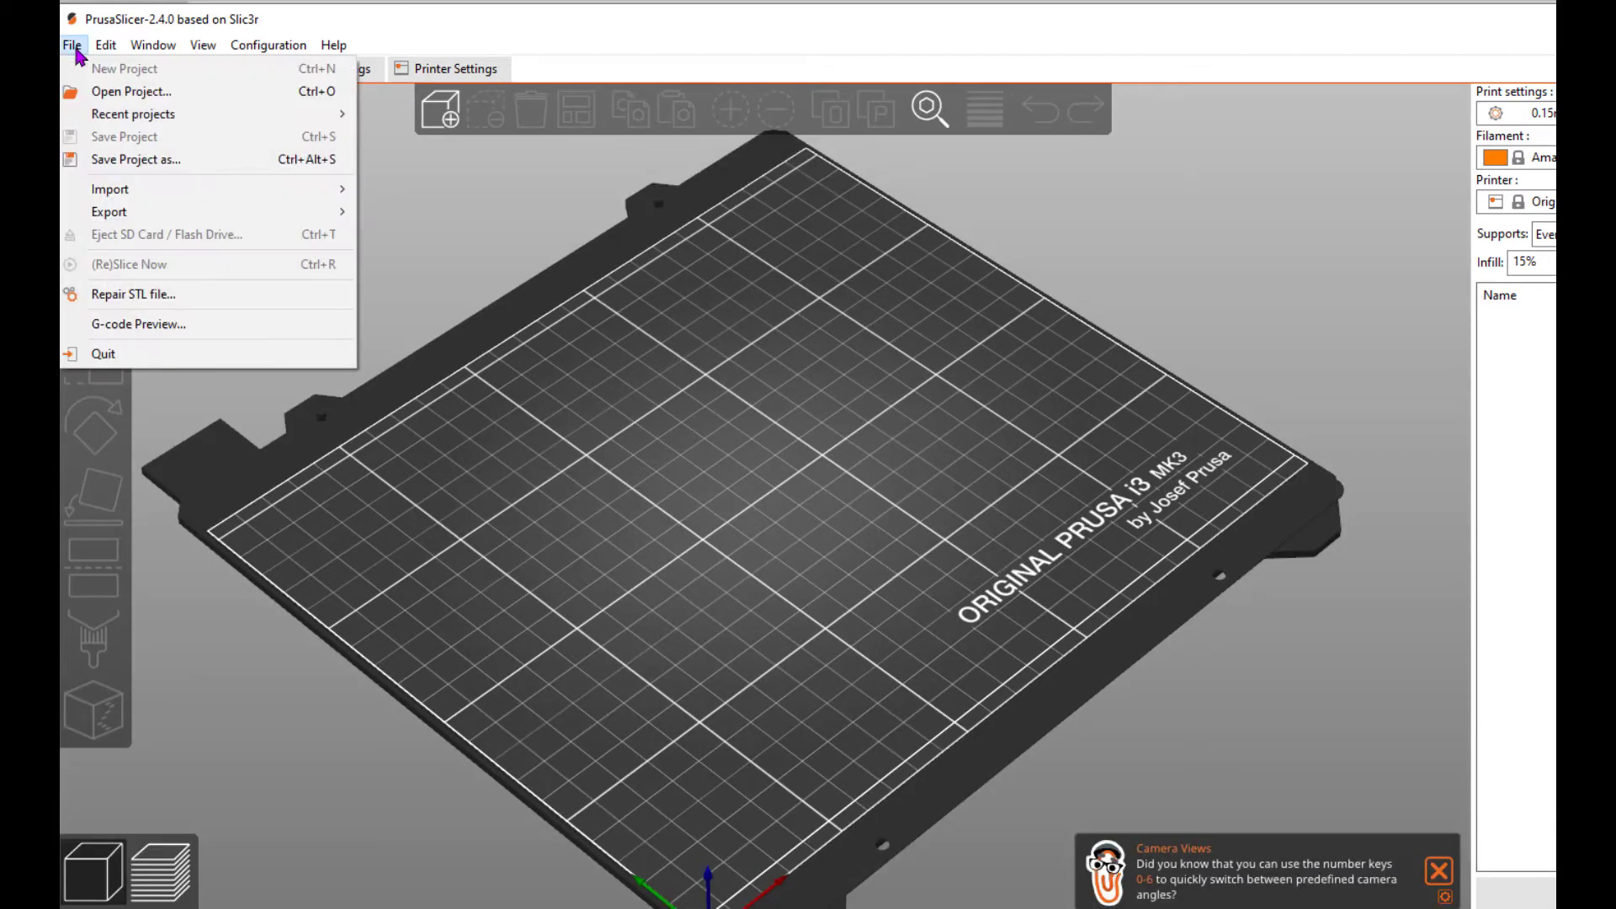
{"action": "mouse_move", "coordinate": [167, 194]}
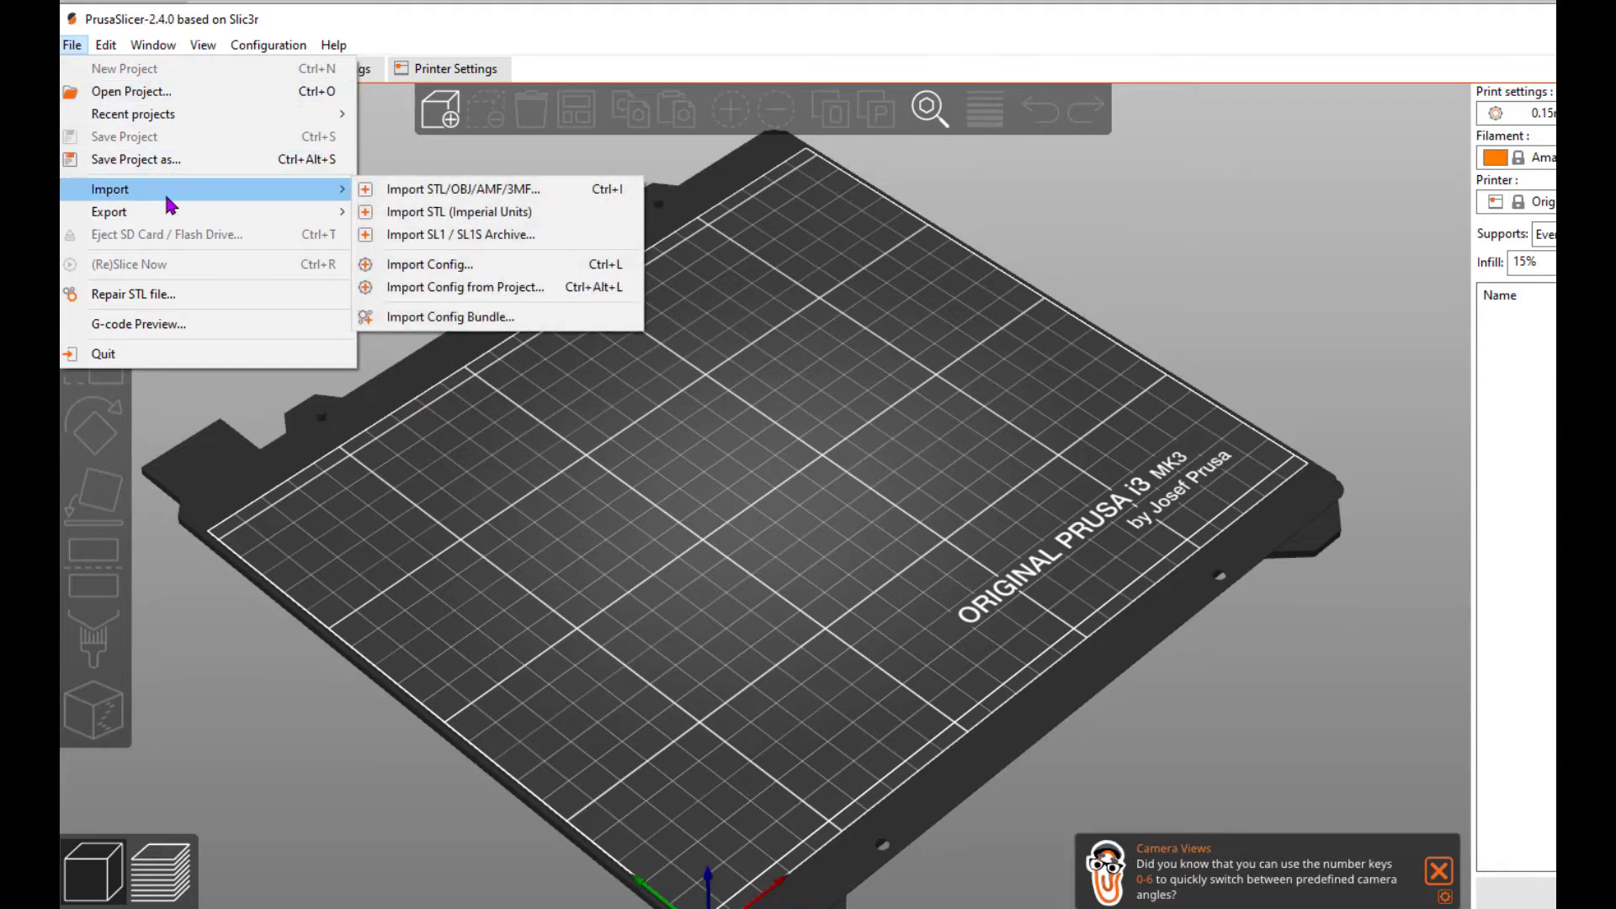
{"action": "left_click", "coordinate": [455, 195]}
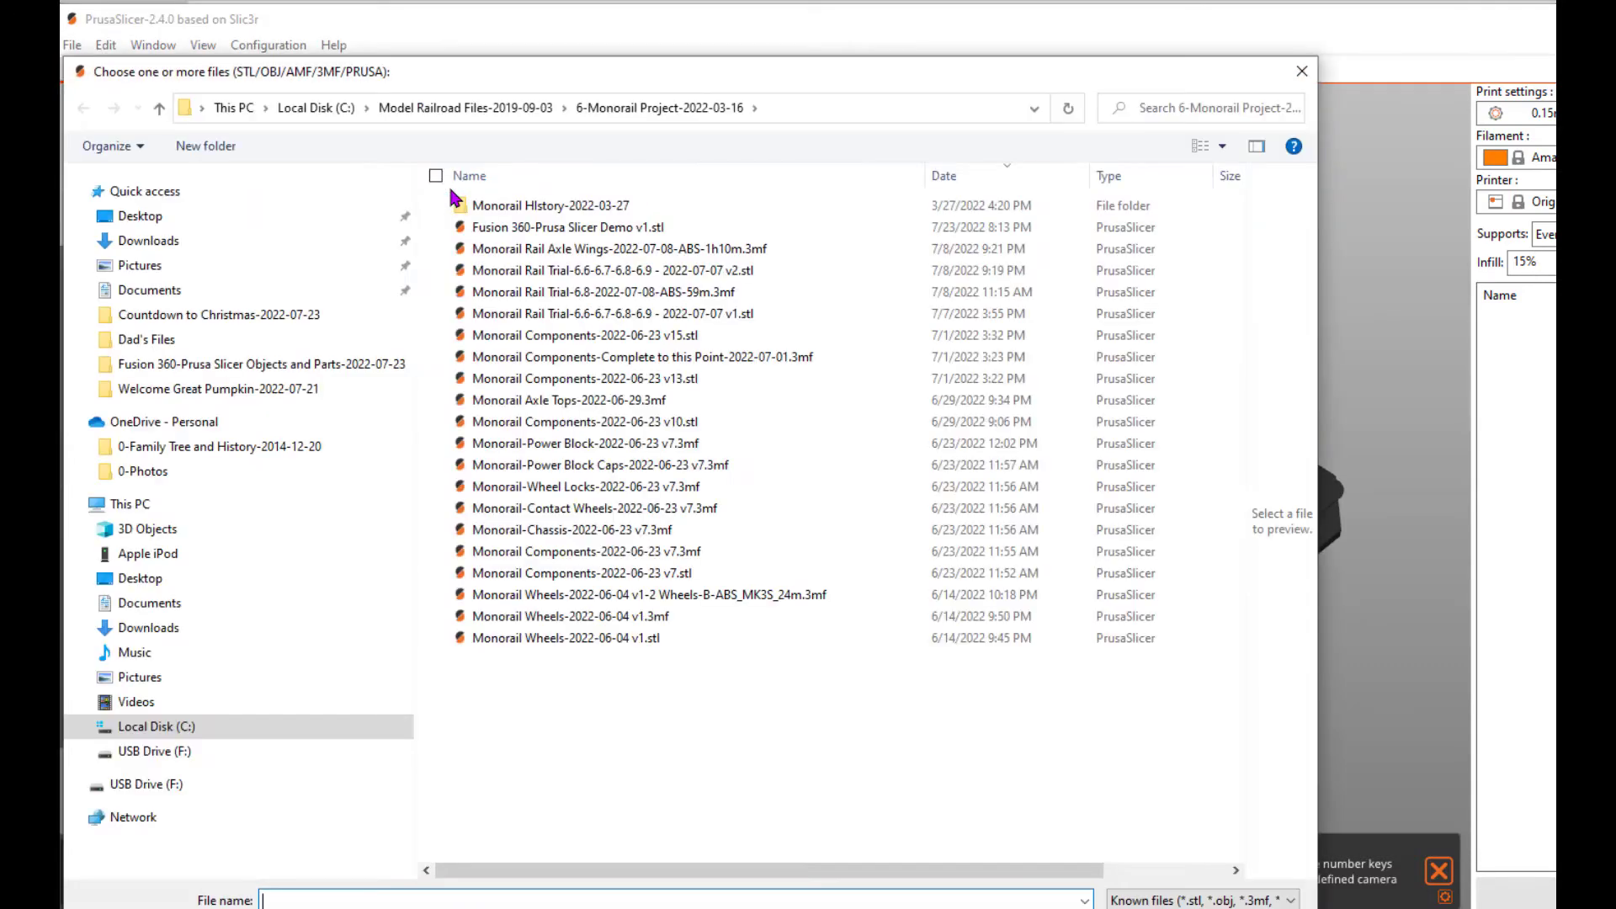
{"action": "double_click", "coordinate": [543, 229]}
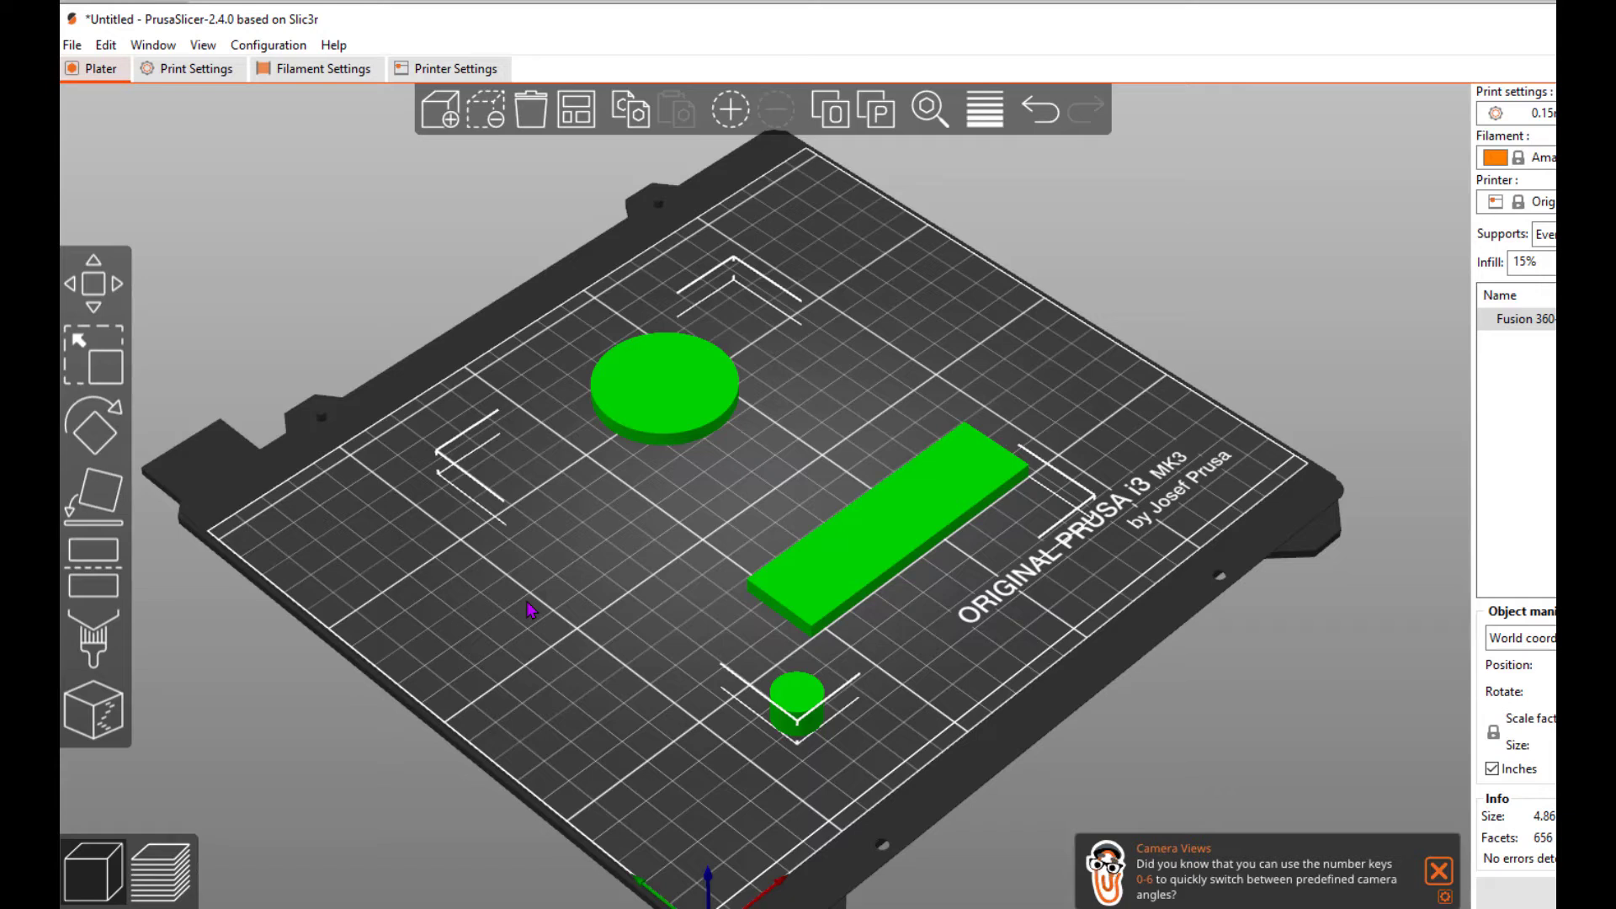
- Split the imported model into separate objects and clear the selection
{"action": "left_click", "coordinate": [825, 126]}
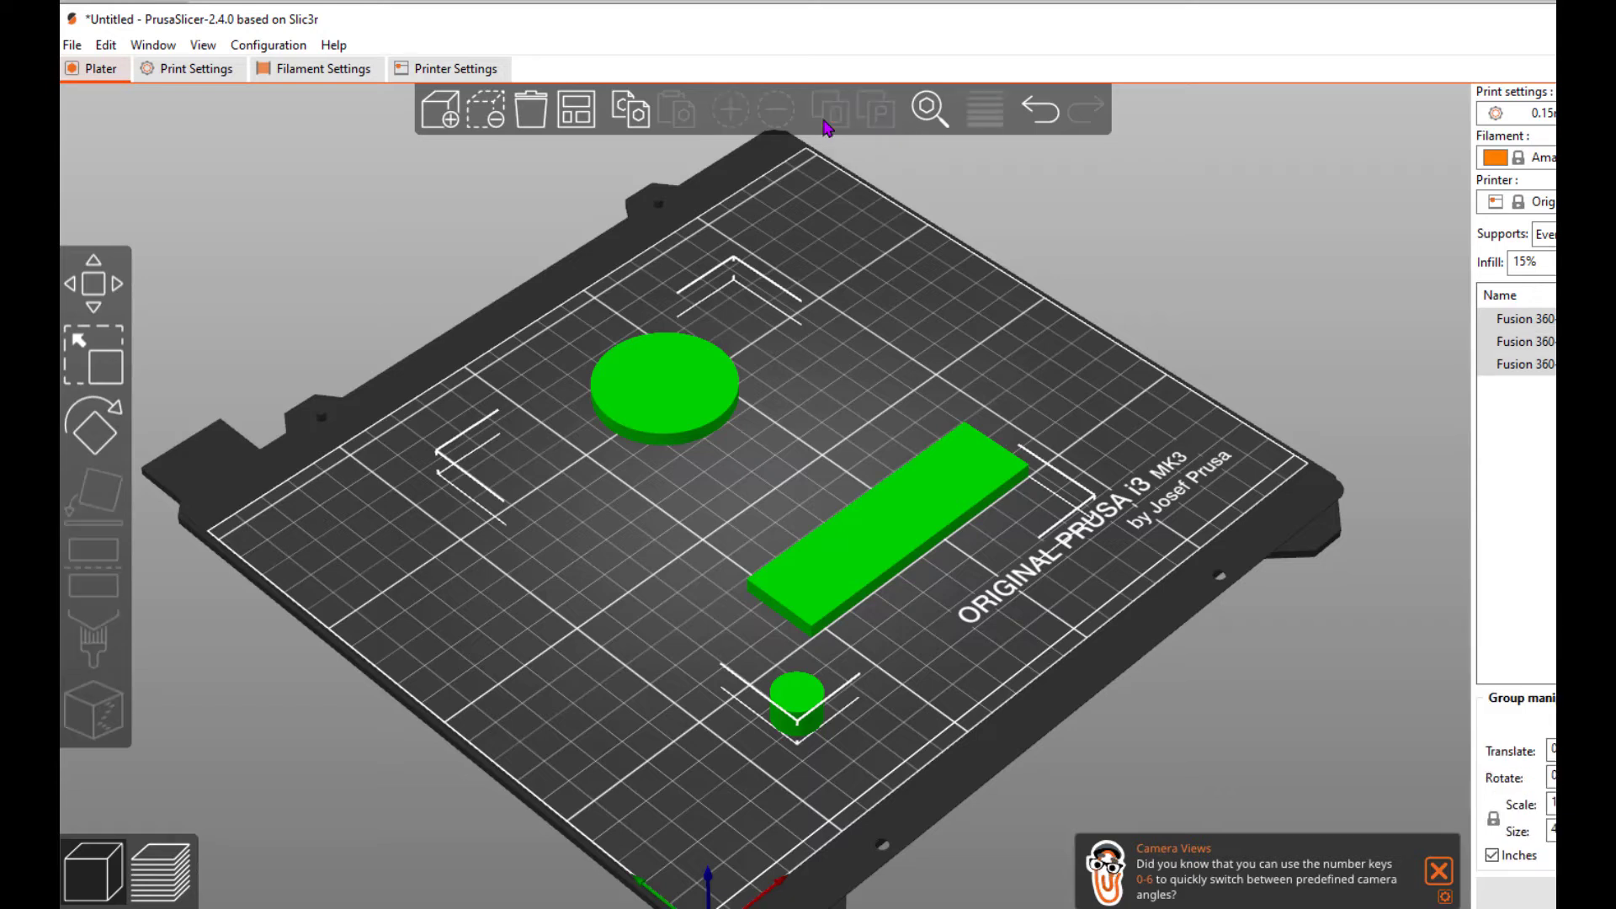
{"action": "left_click", "coordinate": [692, 549]}
- Reposition the plate, the disc and the small cylinder one at a time to new spots on the print bed
{"action": "left_click", "coordinate": [817, 557]}
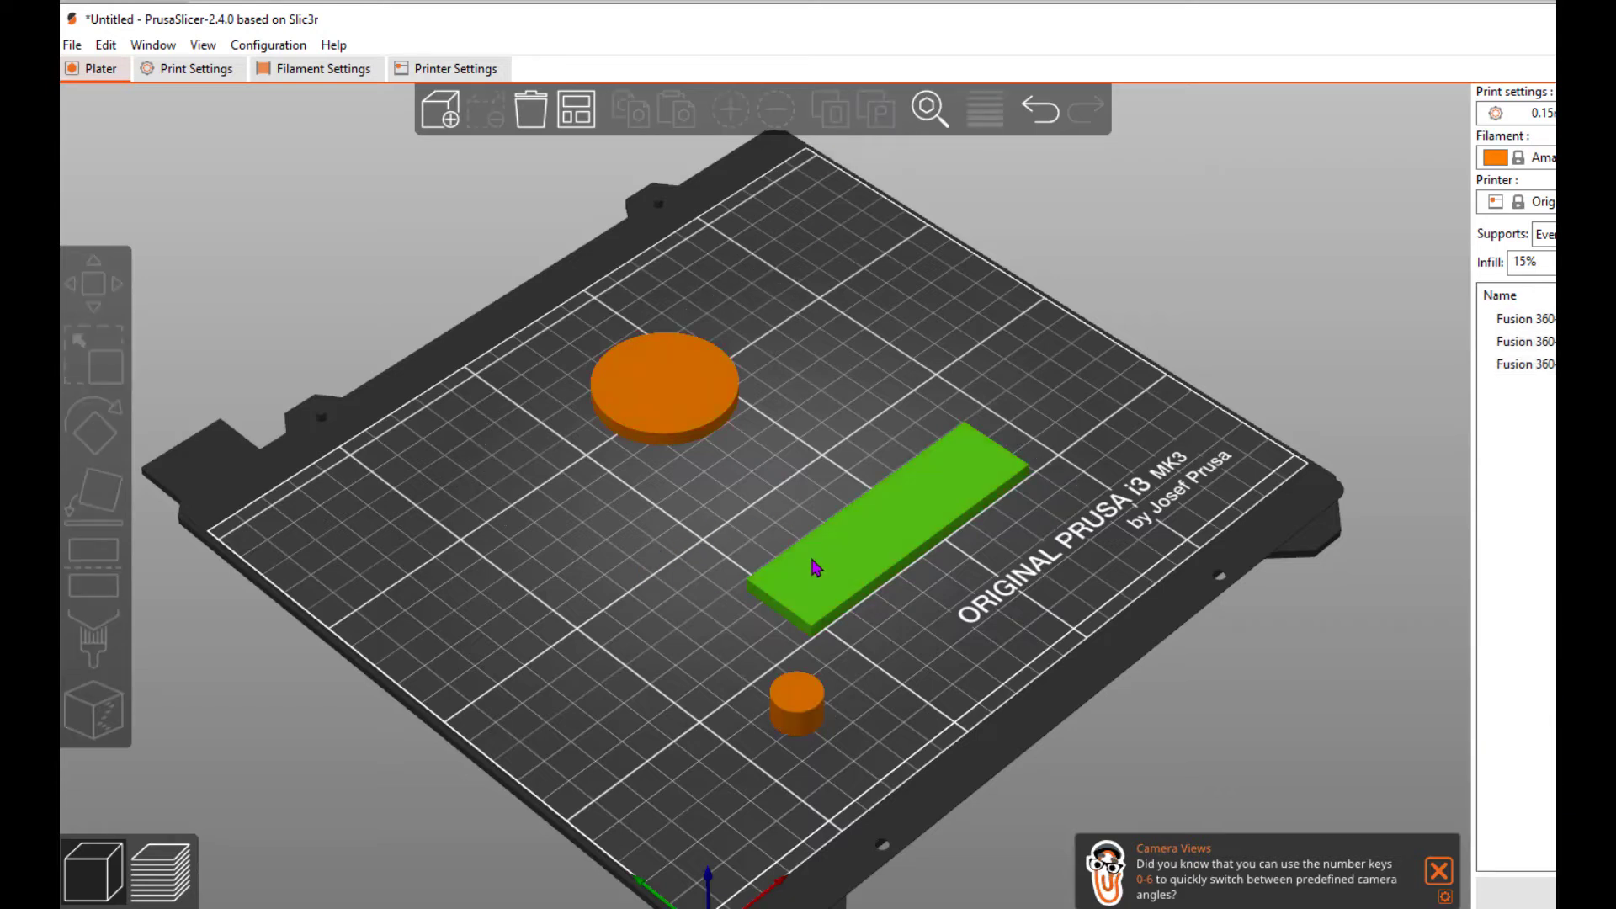
{"action": "left_click_drag", "start_coordinate": [837, 553], "coordinate": [908, 497]}
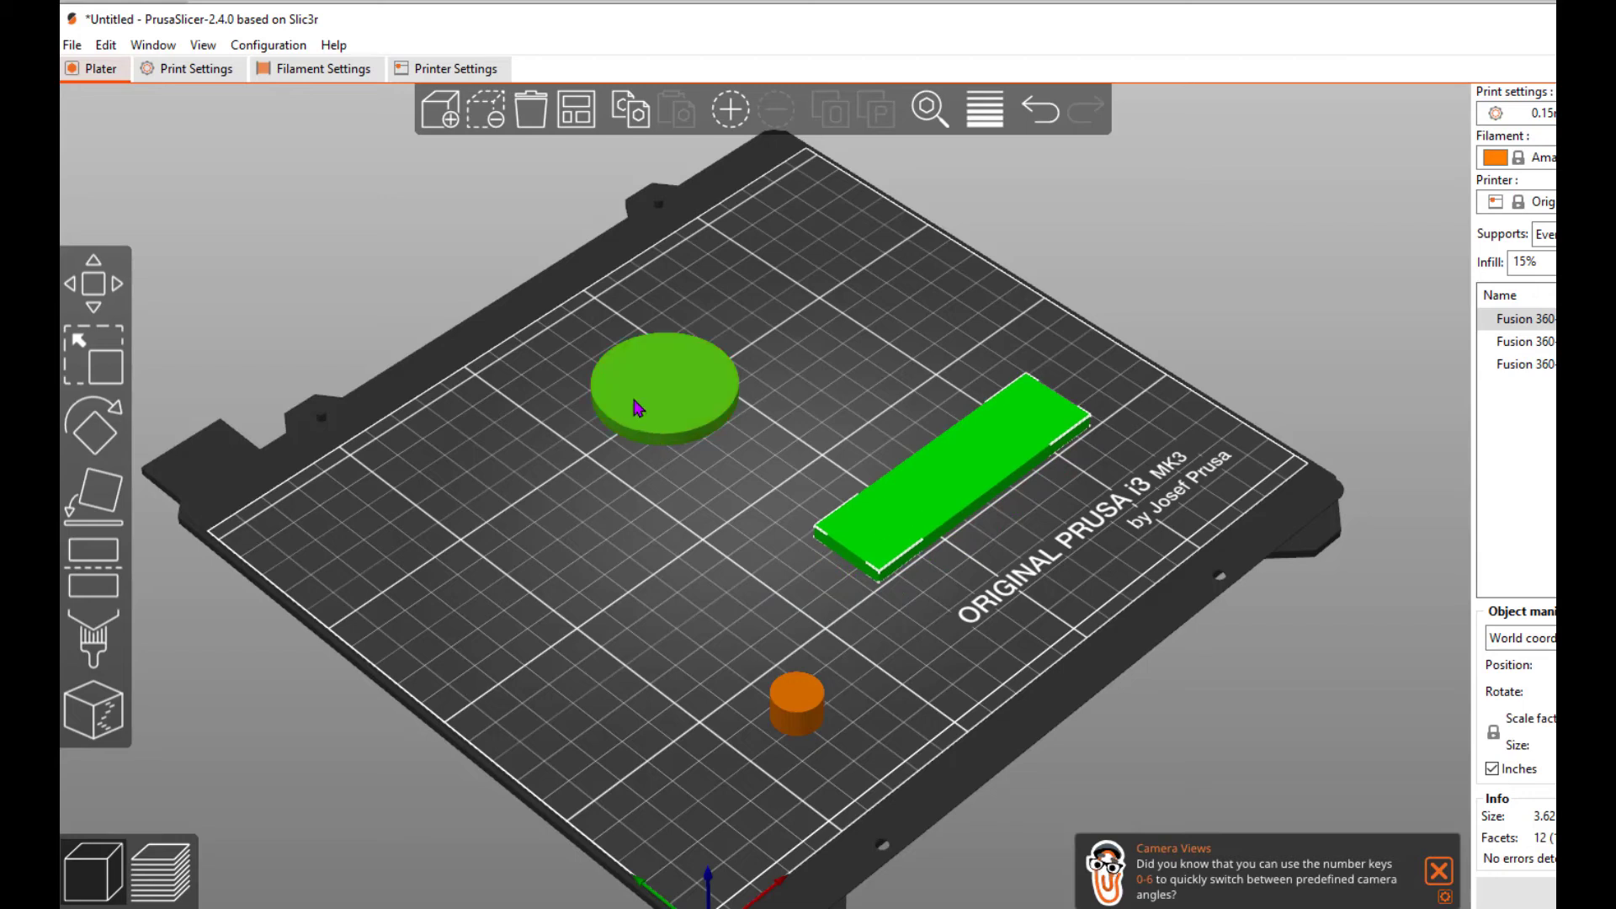
{"action": "left_click_drag", "start_coordinate": [665, 387], "coordinate": [587, 468]}
{"action": "left_click_drag", "start_coordinate": [797, 726], "coordinate": [696, 702]}
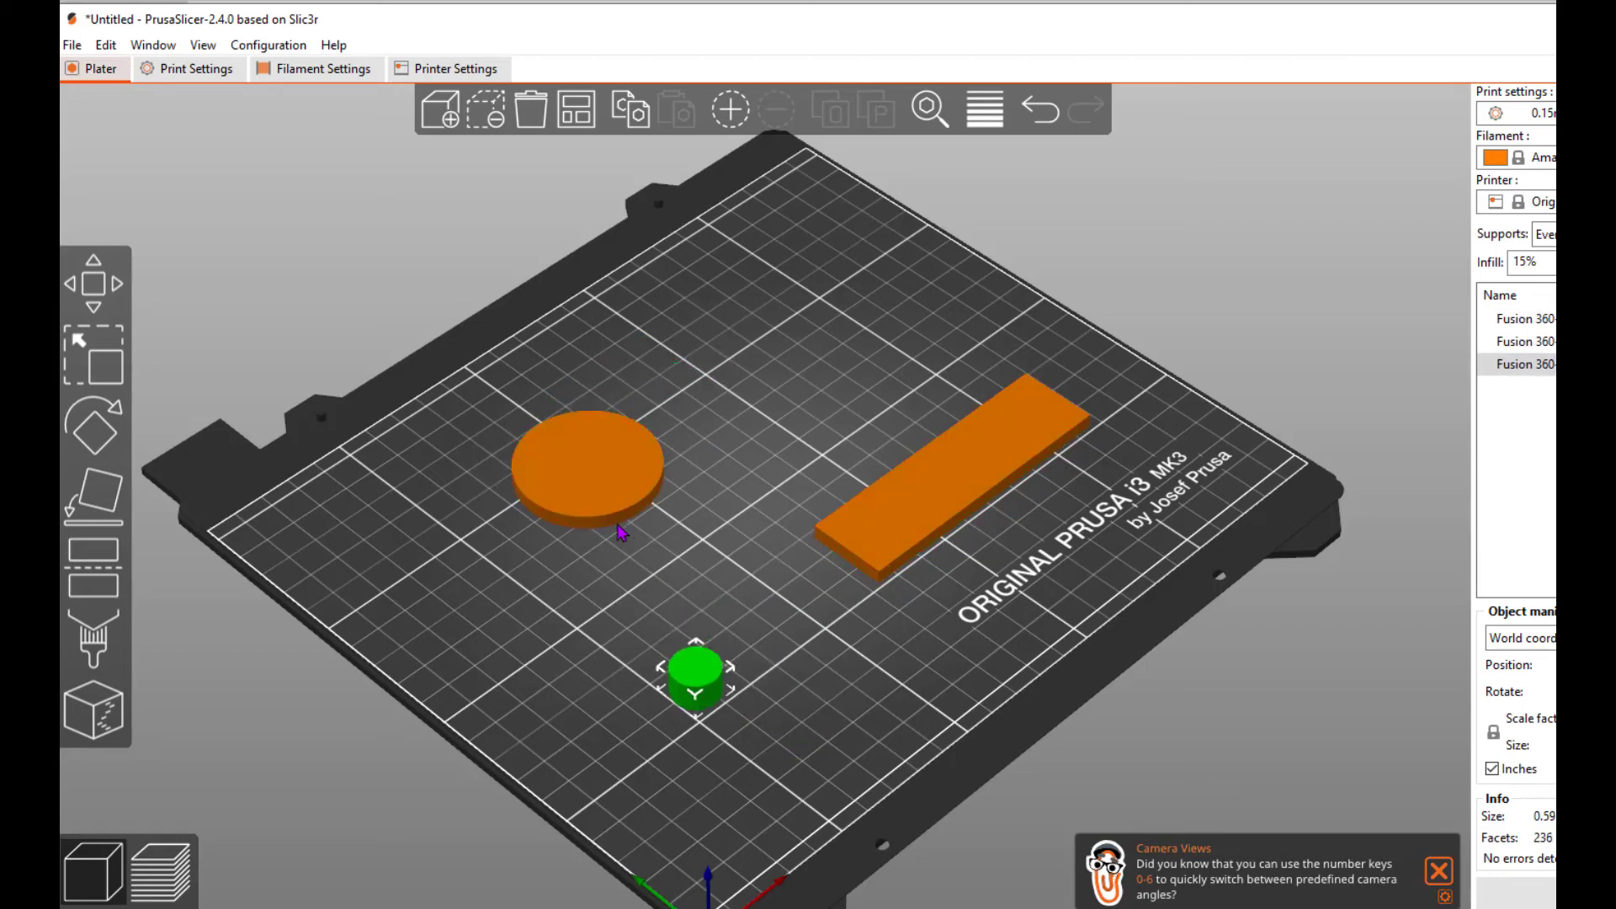
- Delete the small cylinder and undo it, and do the same with the disc
{"action": "key", "text": "Delete"}
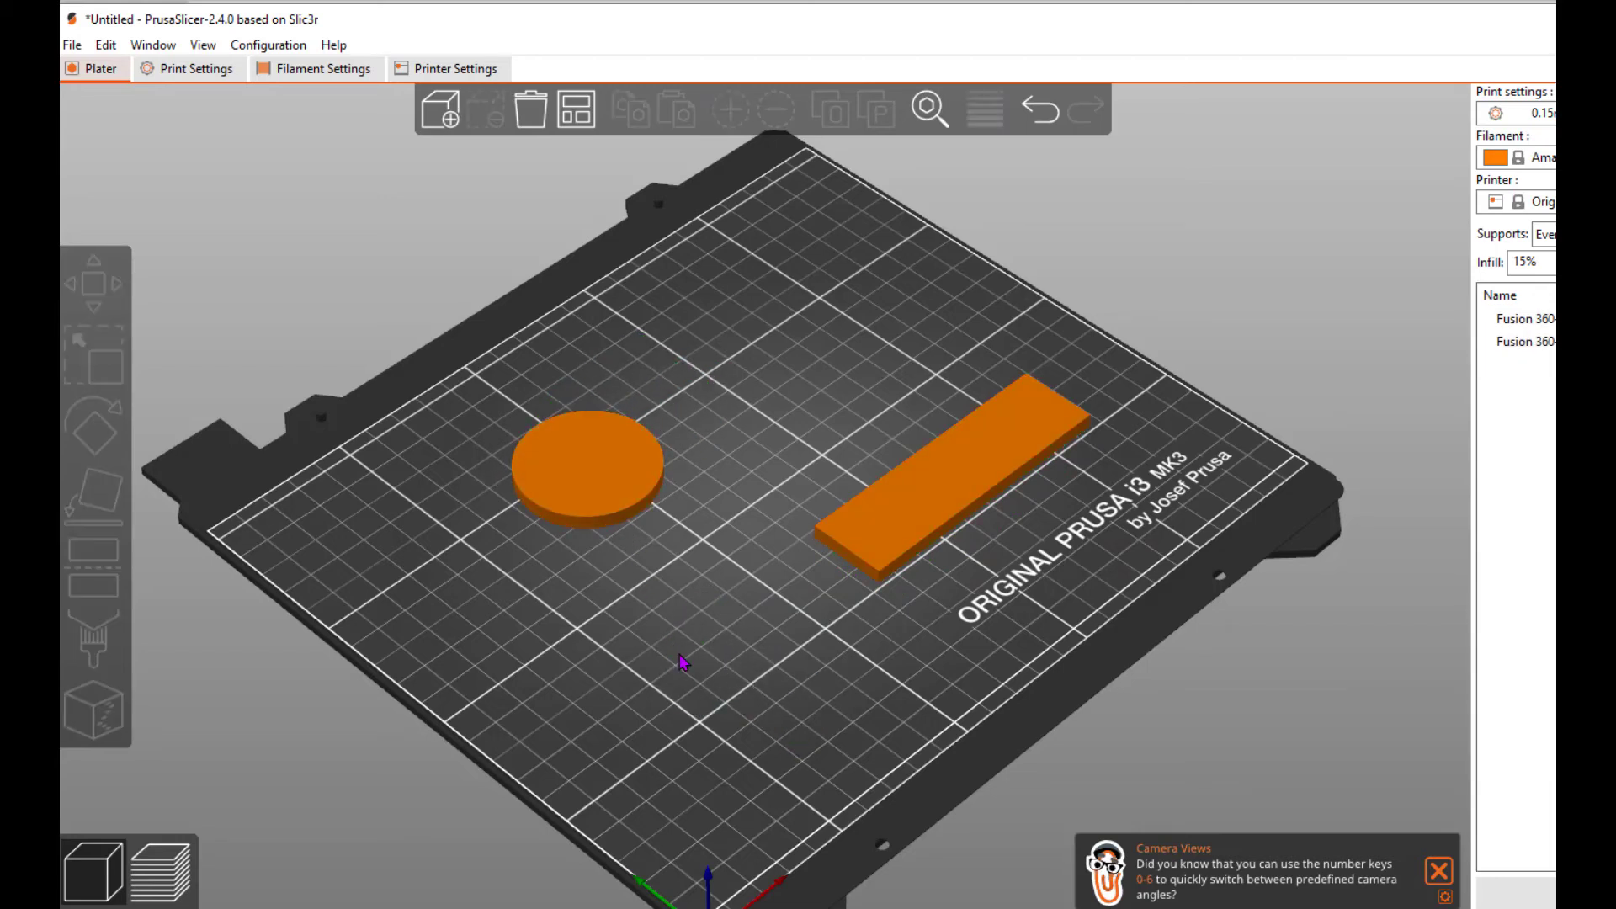
{"action": "key", "text": "ctrl+z"}
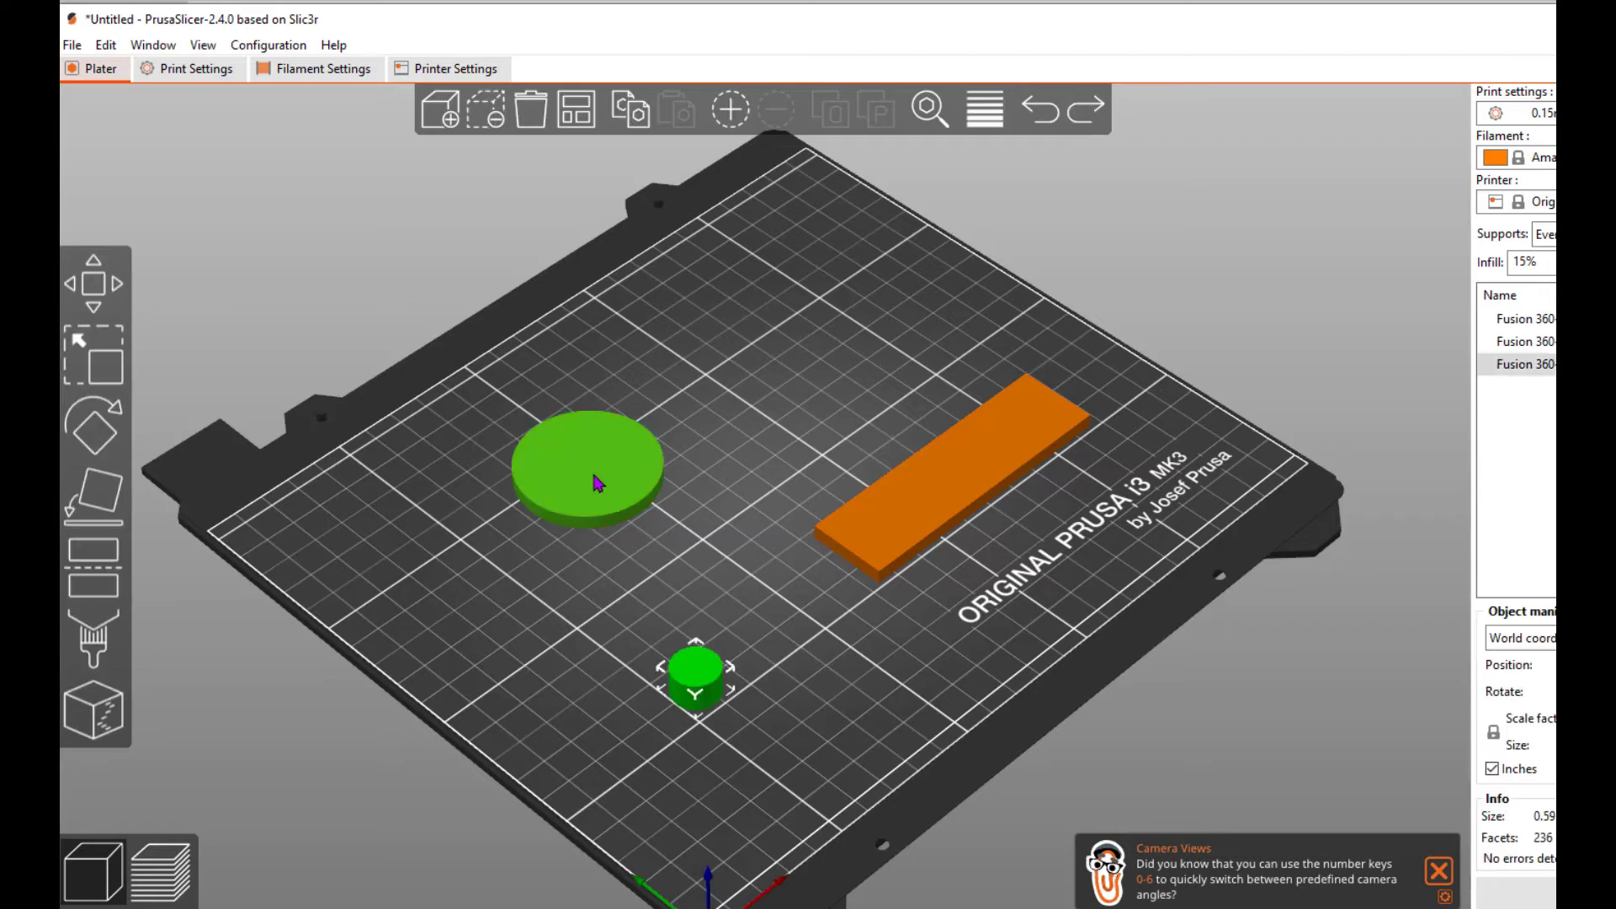
{"action": "left_click", "coordinate": [591, 471]}
{"action": "key", "text": "Delete"}
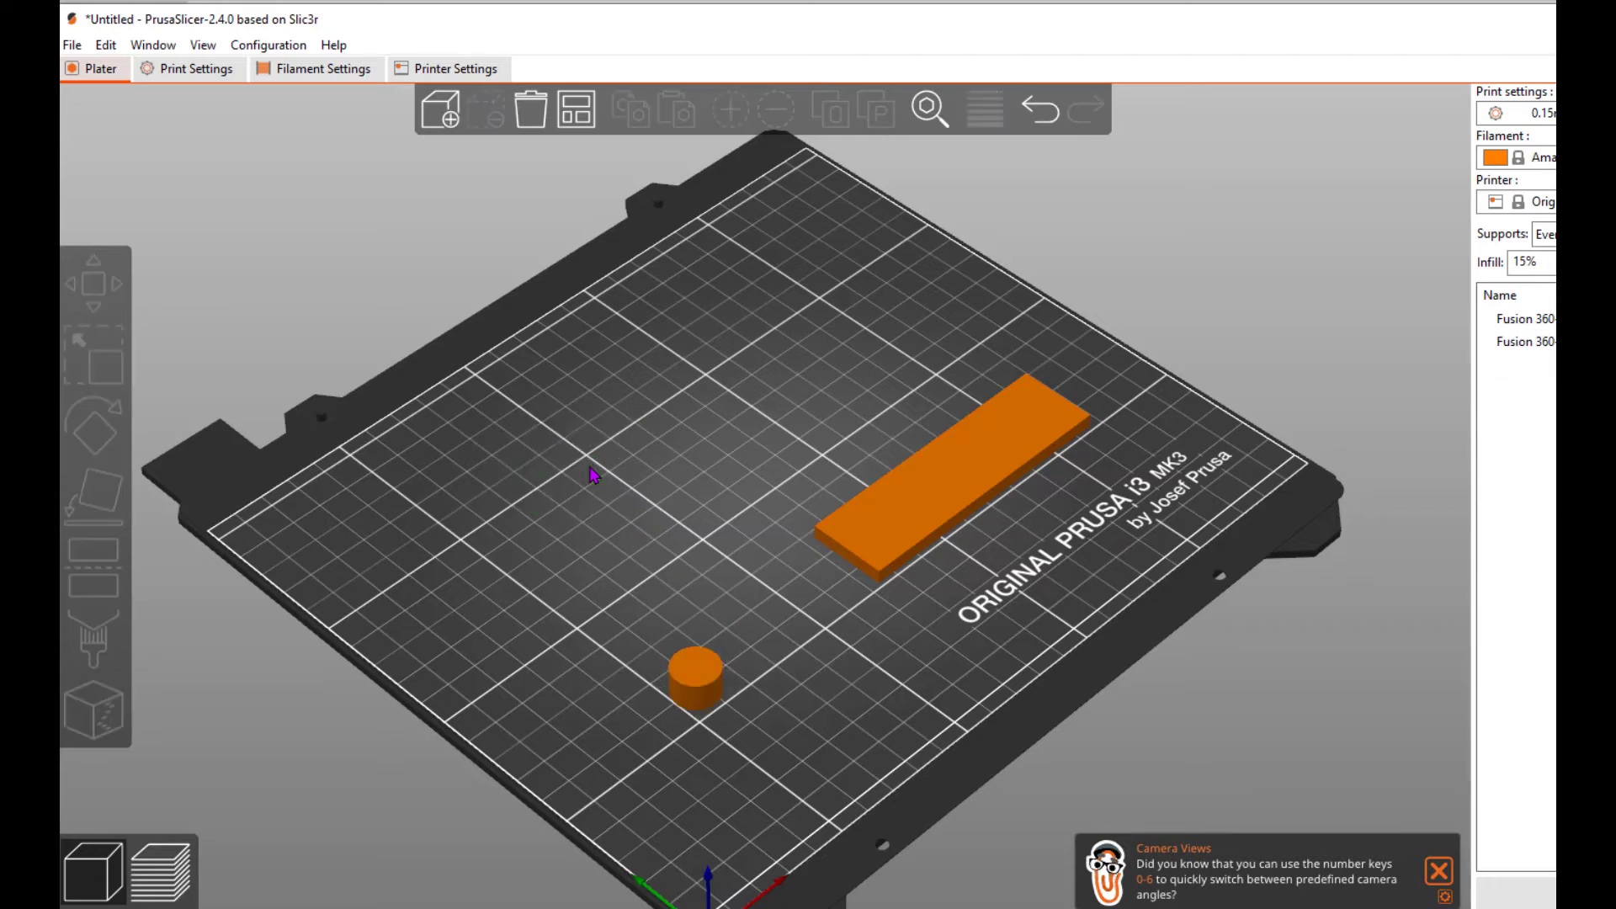
{"action": "key", "text": "ctrl+z"}
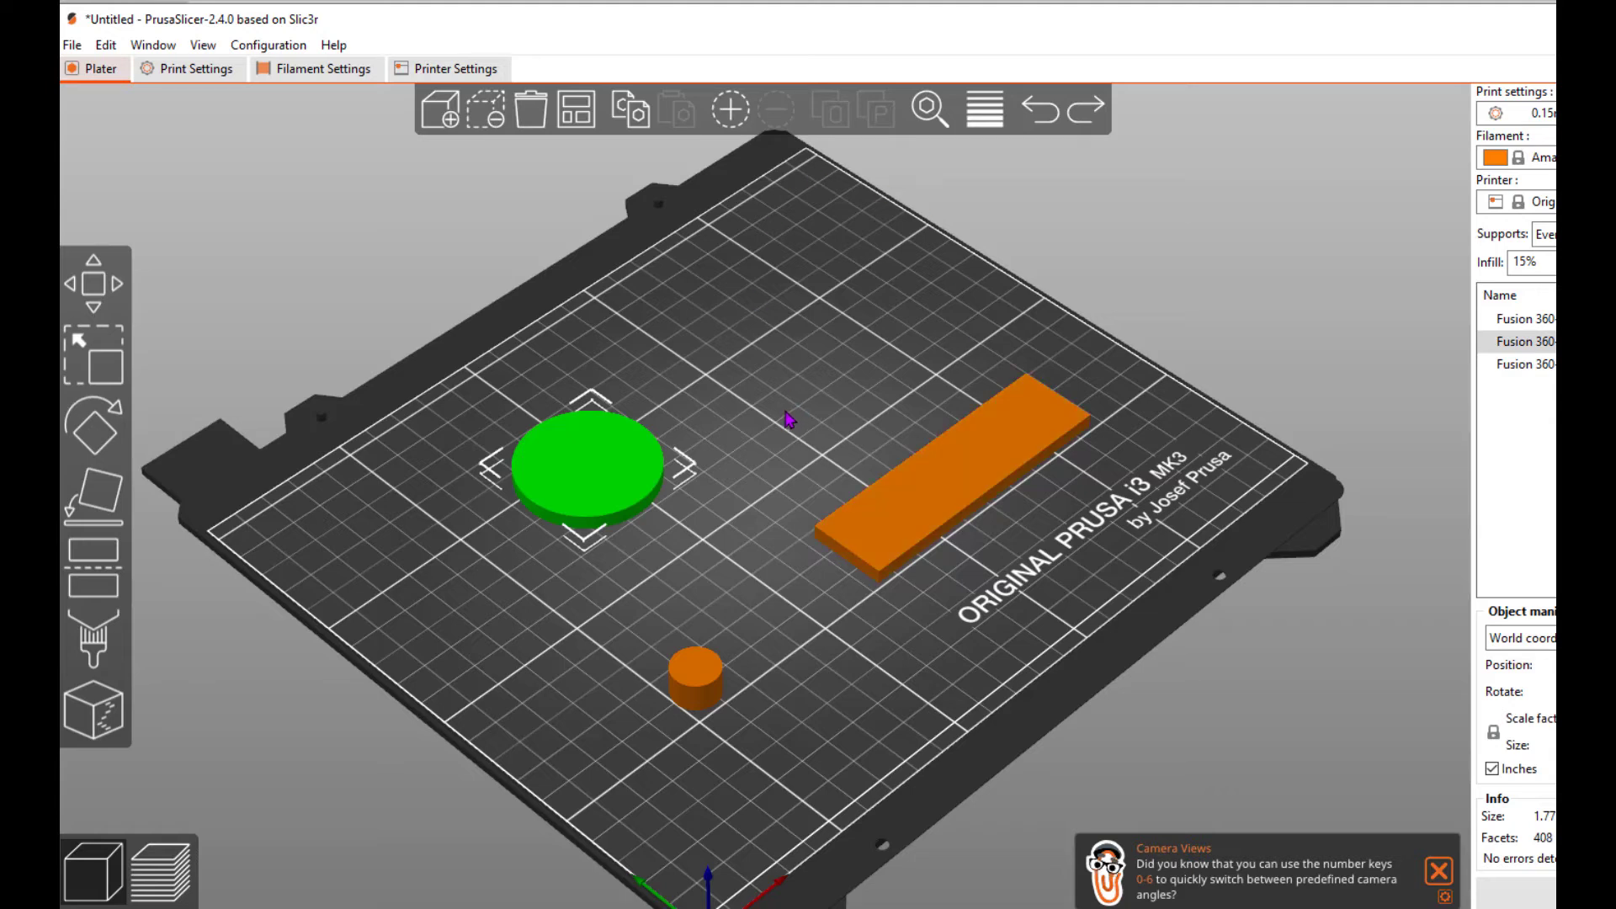
- Undo the individual moves of the cylinder, the disc and the plate
{"action": "key", "text": "Down"}
{"action": "key", "text": "Up"}
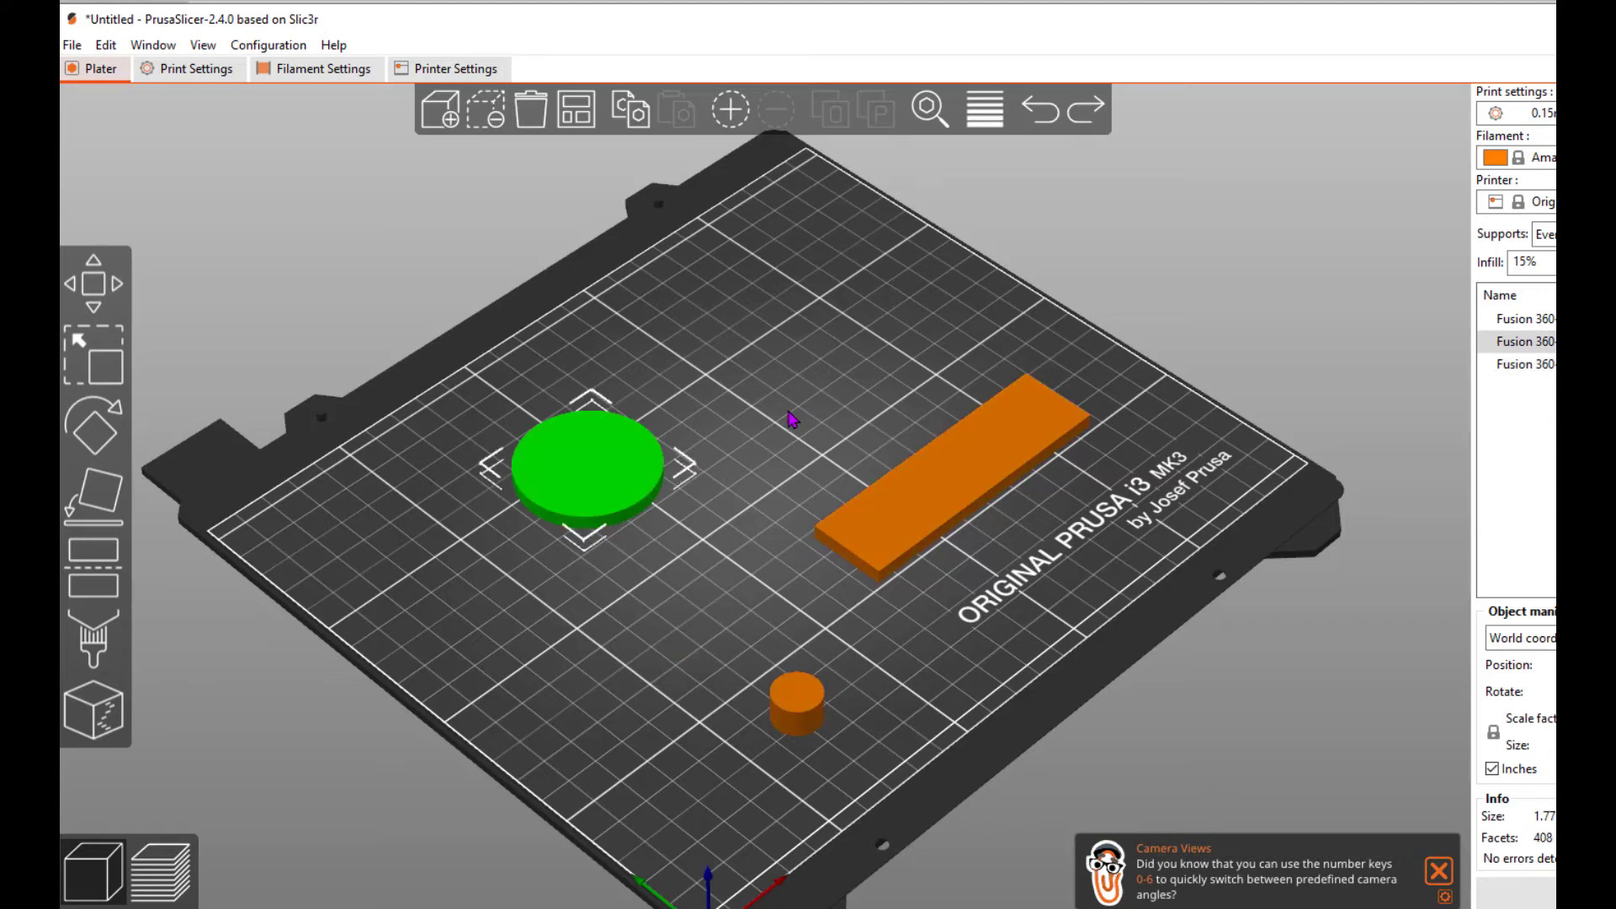
{"action": "key", "text": "ctrl+z"}
{"action": "key", "text": "Up"}
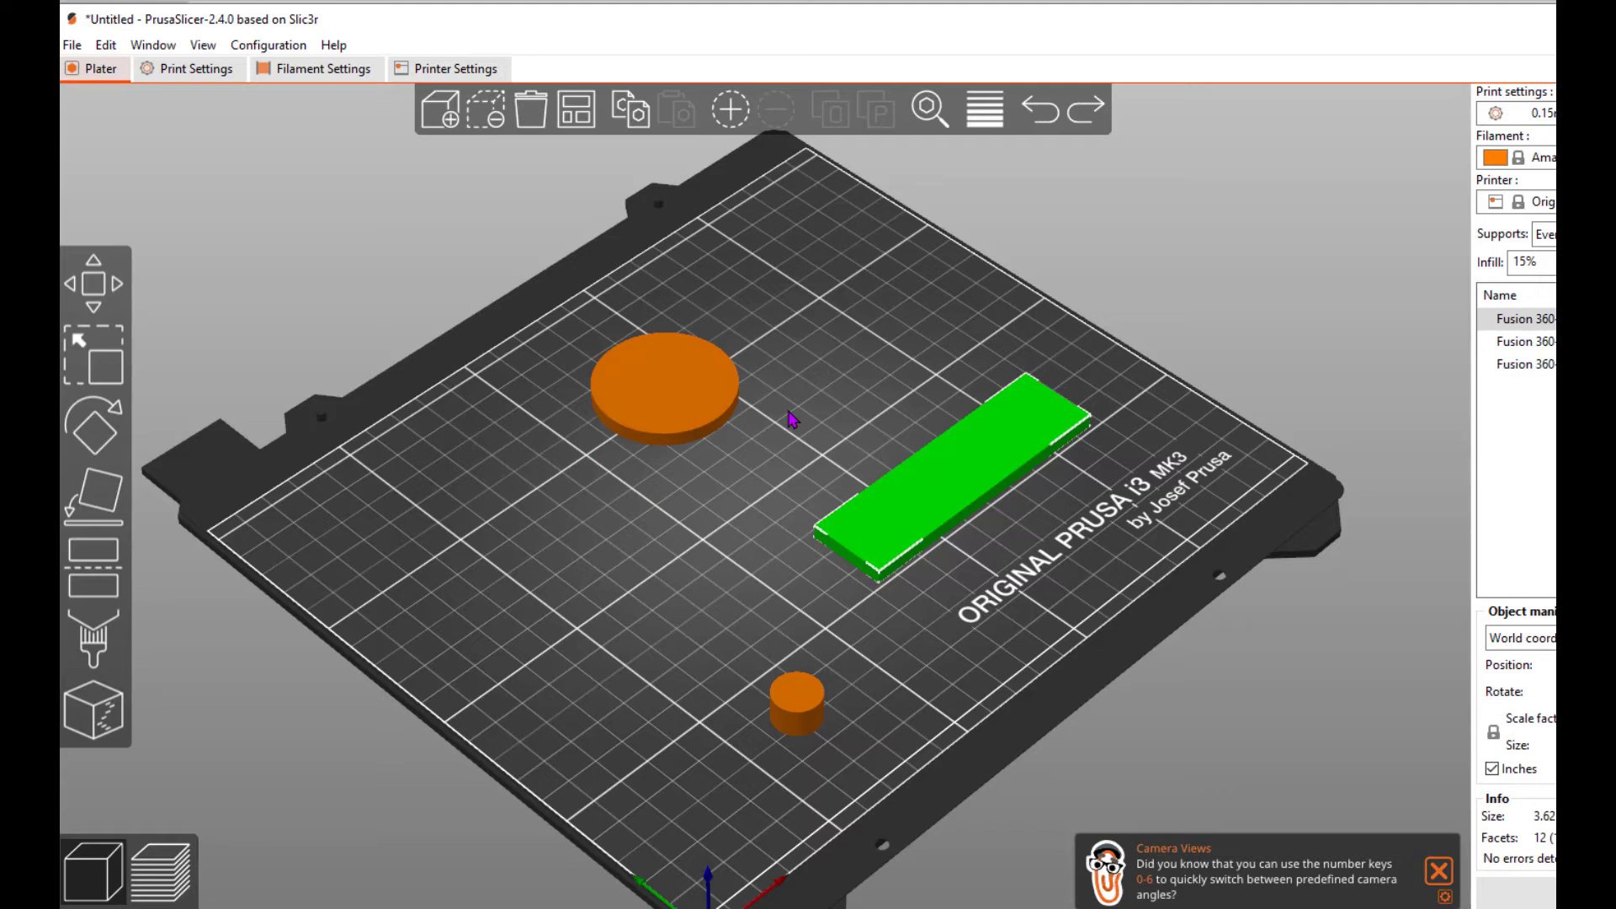
{"action": "key", "text": "ctrl+z"}
{"action": "left_click", "coordinate": [852, 557], "text": "ctrl"}
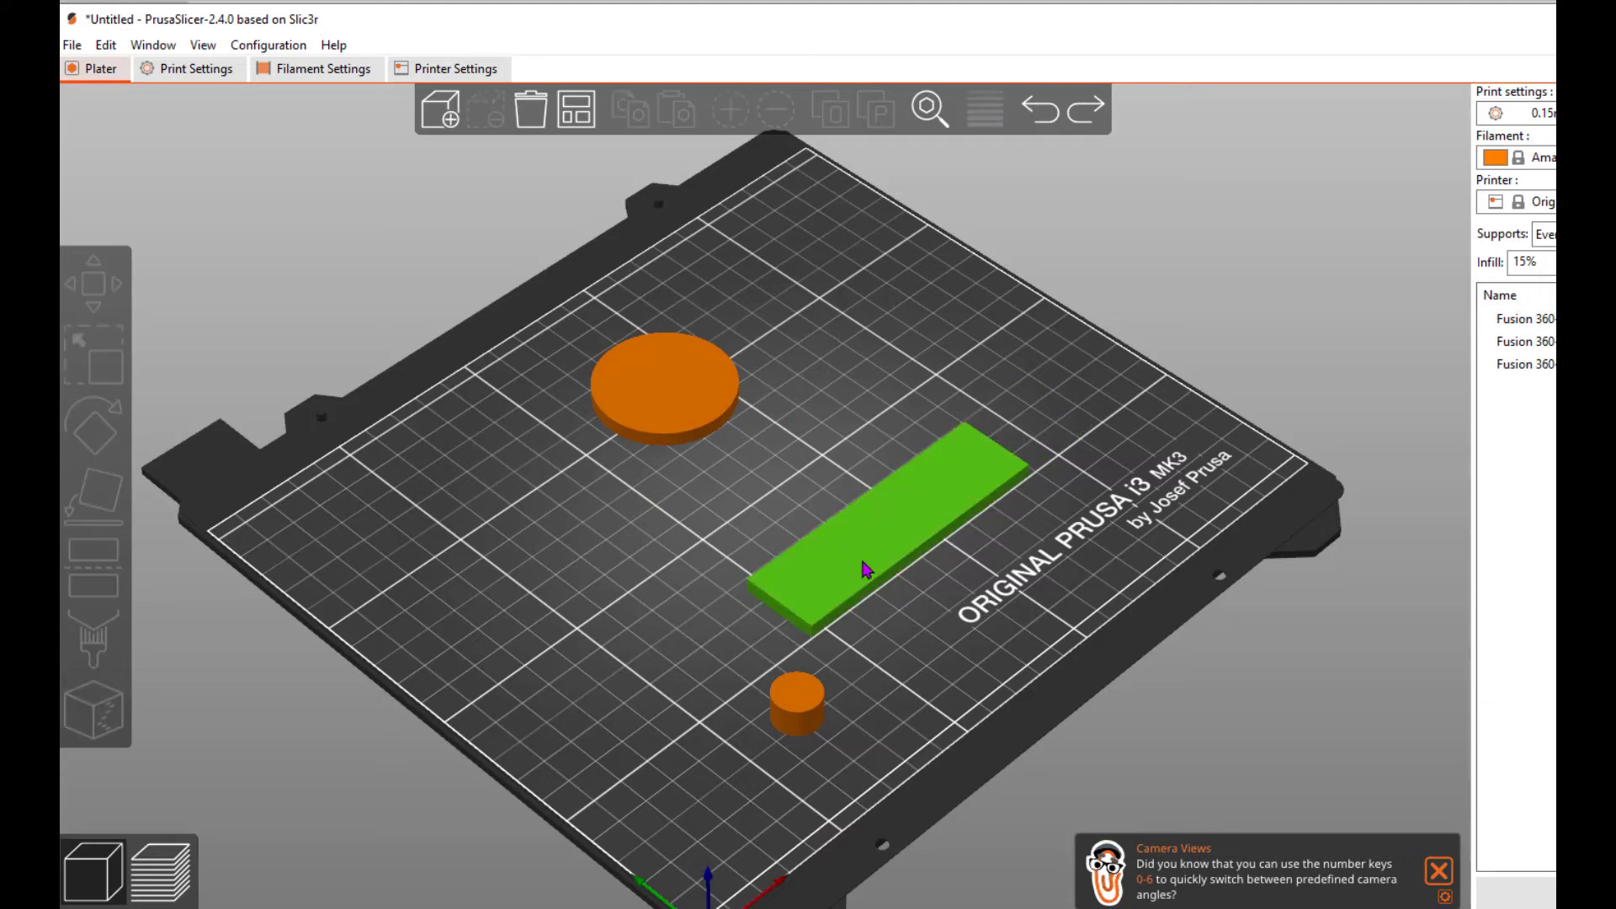
- Select all three objects and move them together slightly away from the bed's Original Prusa lettering
{"action": "left_click", "coordinate": [867, 569]}
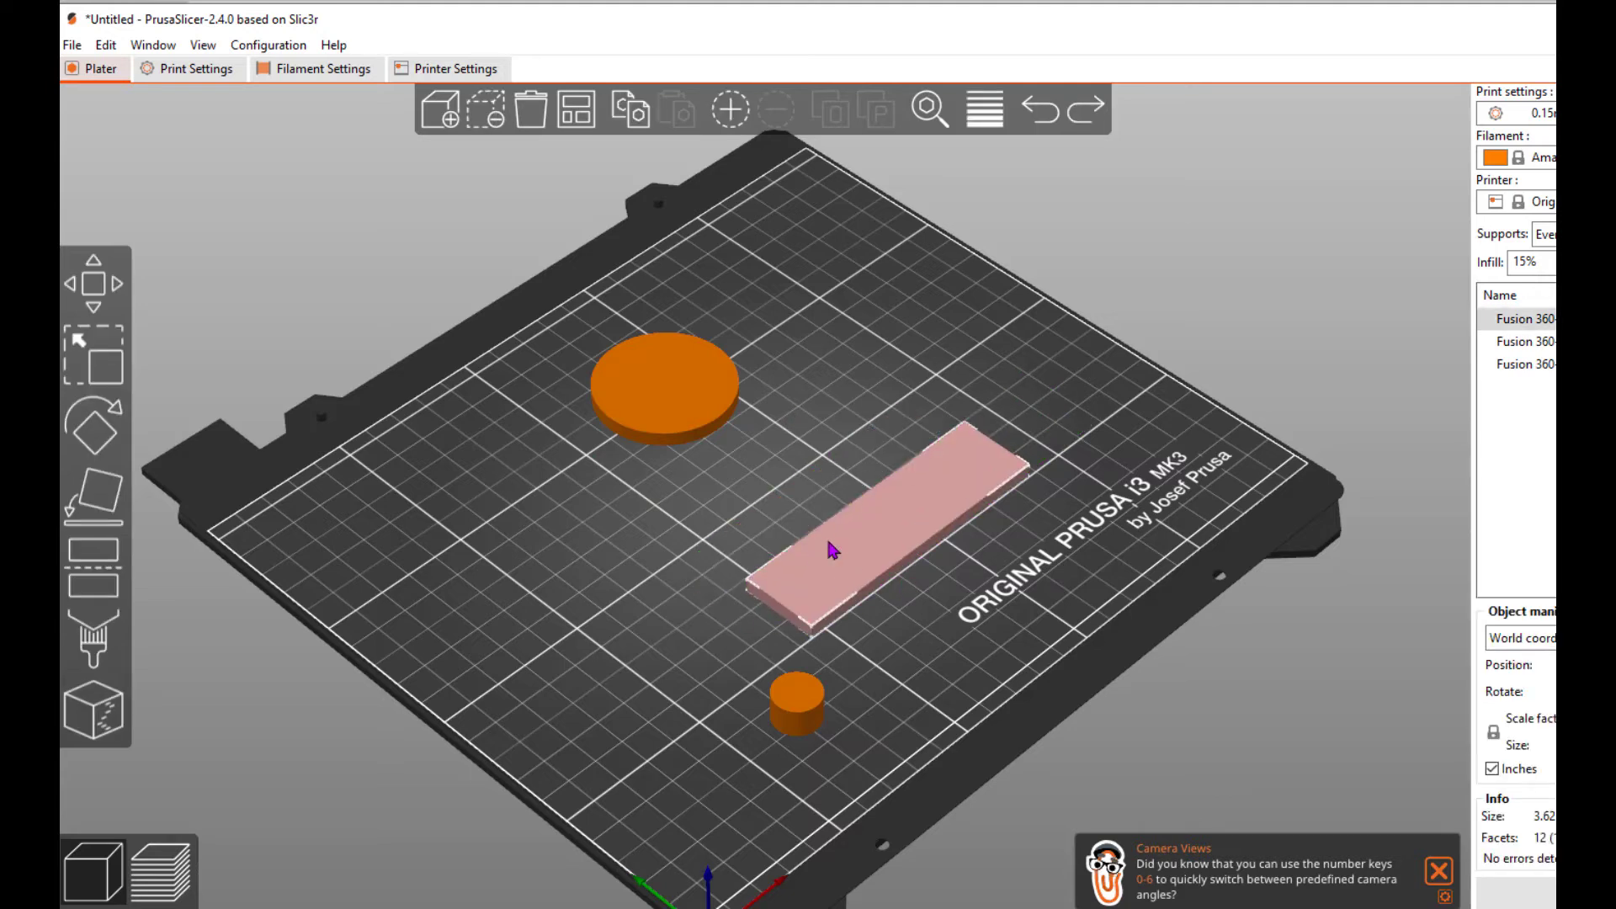
{"action": "key", "text": "ctrl+a"}
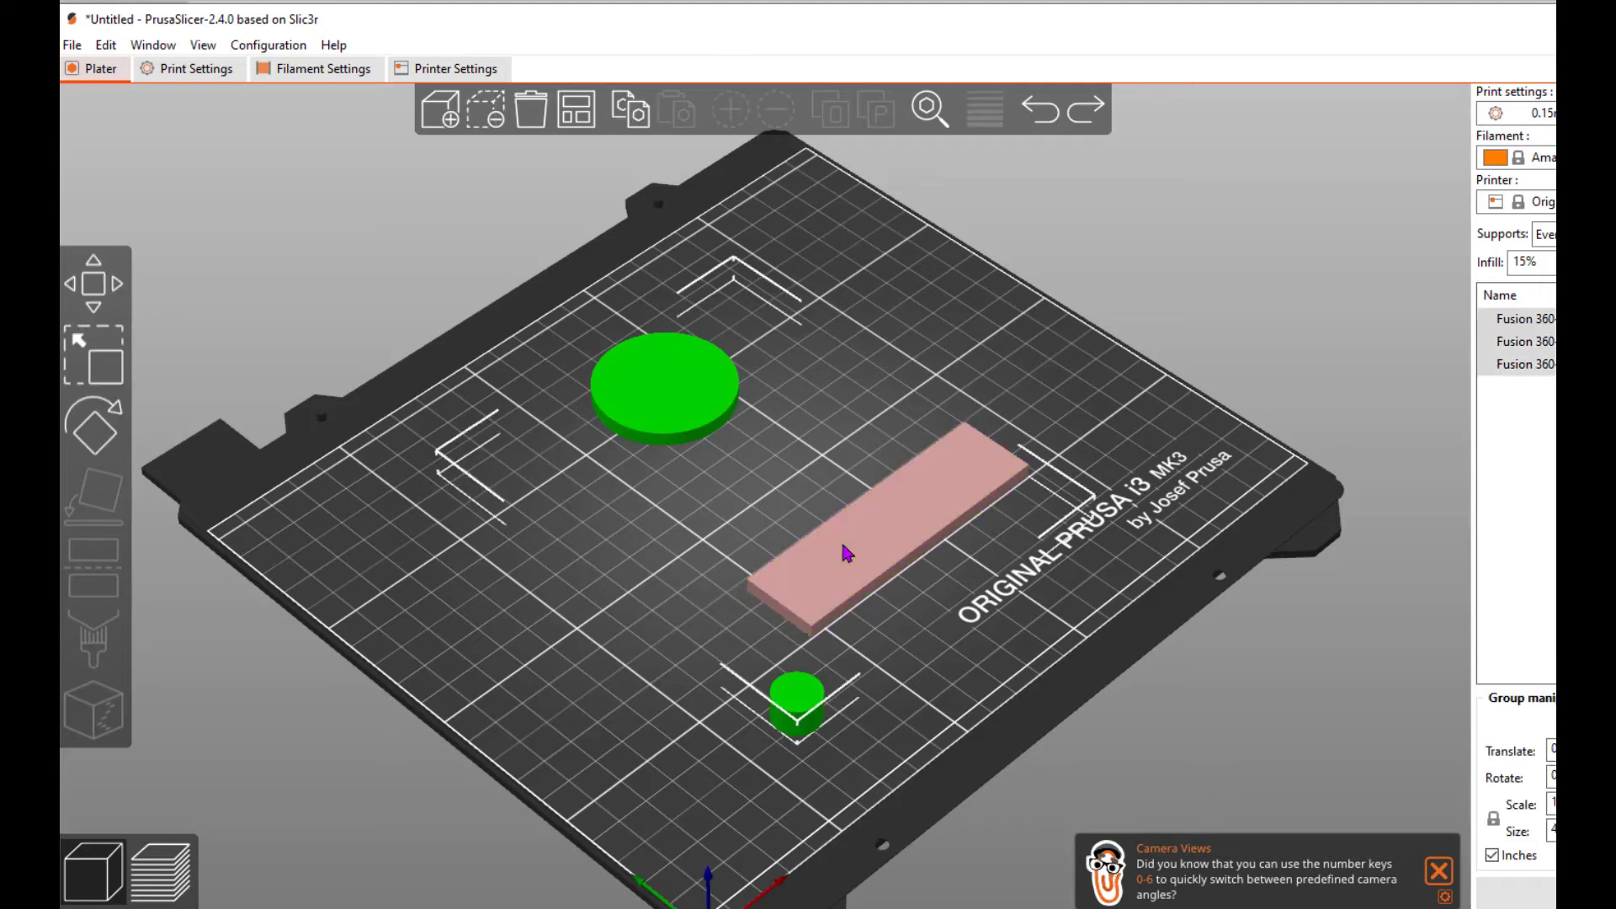
{"action": "left_click_drag", "start_coordinate": [796, 549], "coordinate": [814, 532]}
{"action": "left_click", "coordinate": [642, 595]}
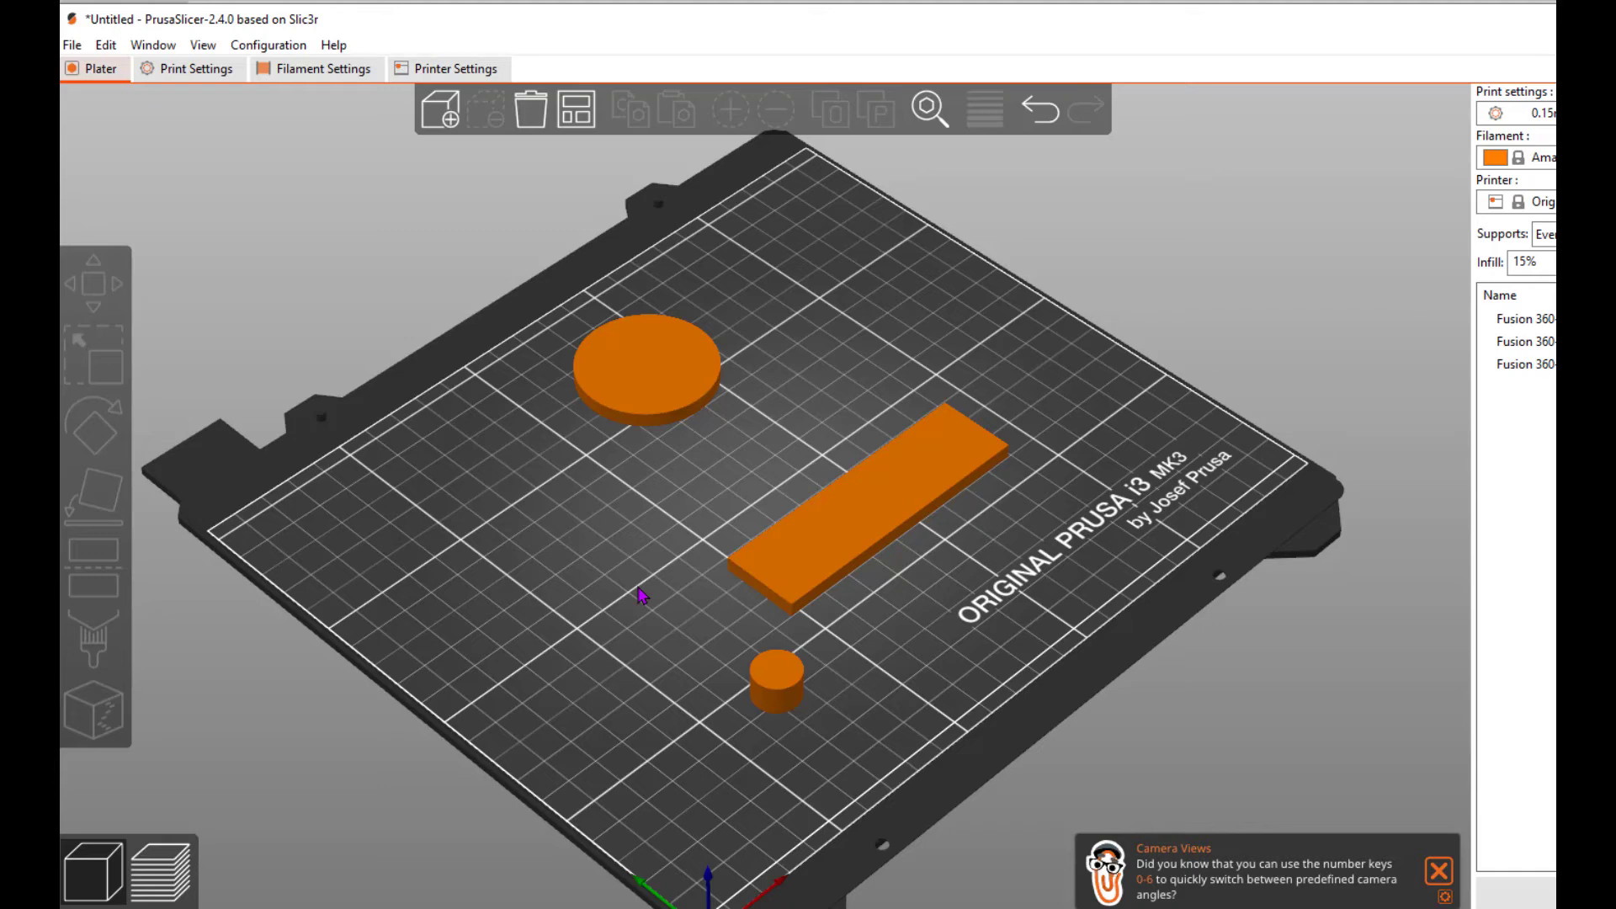
- Select the plate, the disc and the small cylinder individually in turn
{"action": "left_click", "coordinate": [810, 544]}
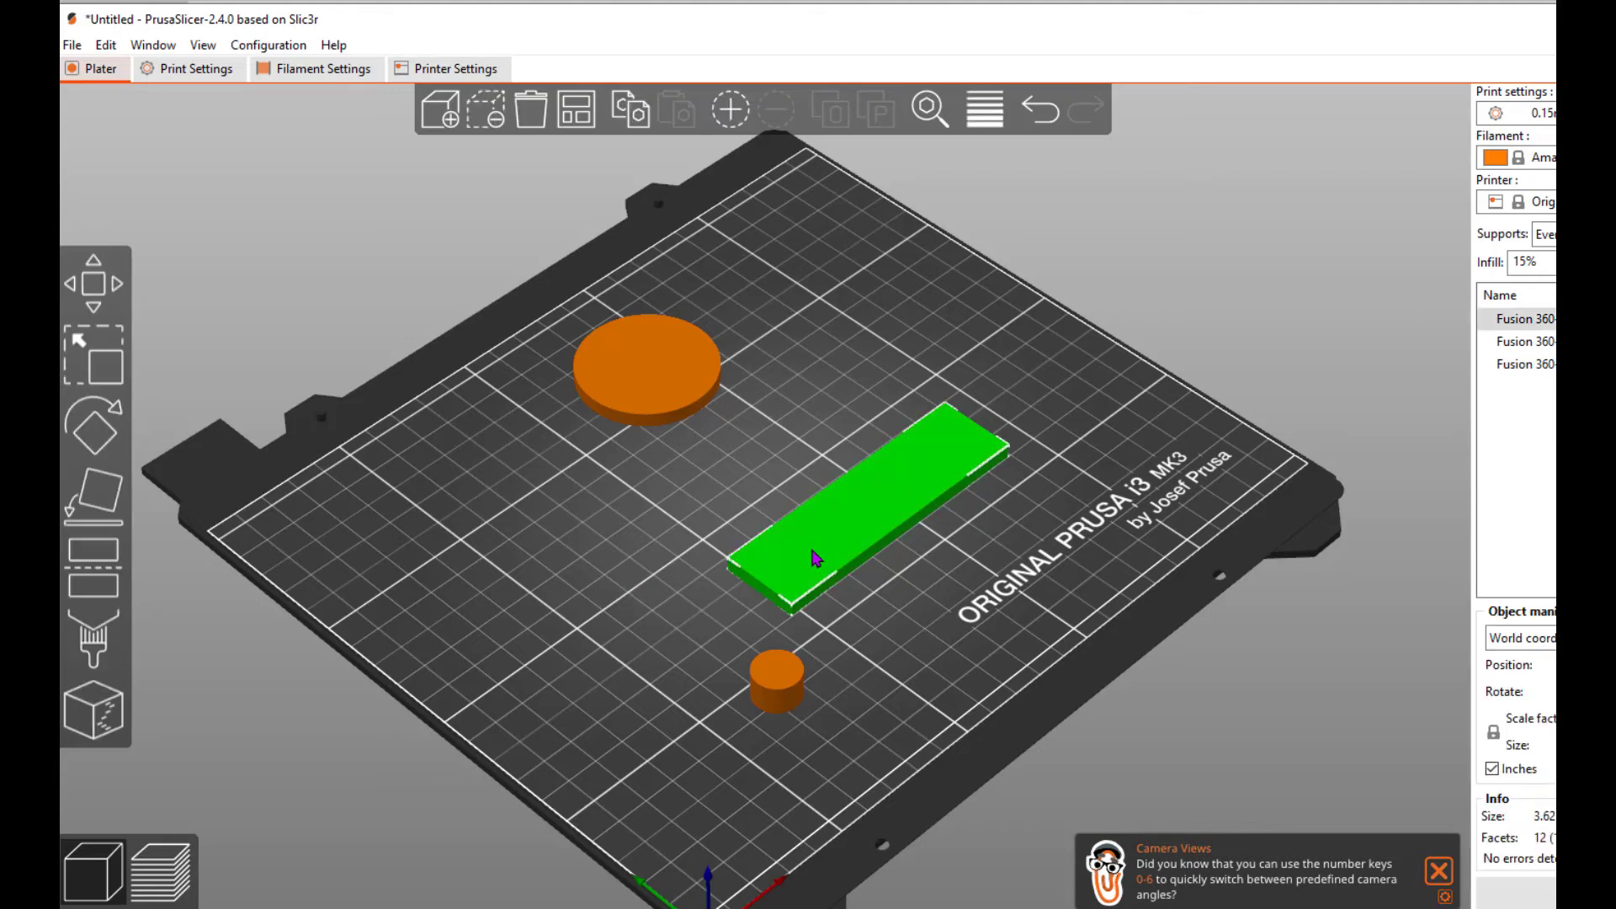
{"action": "left_click", "coordinate": [634, 376]}
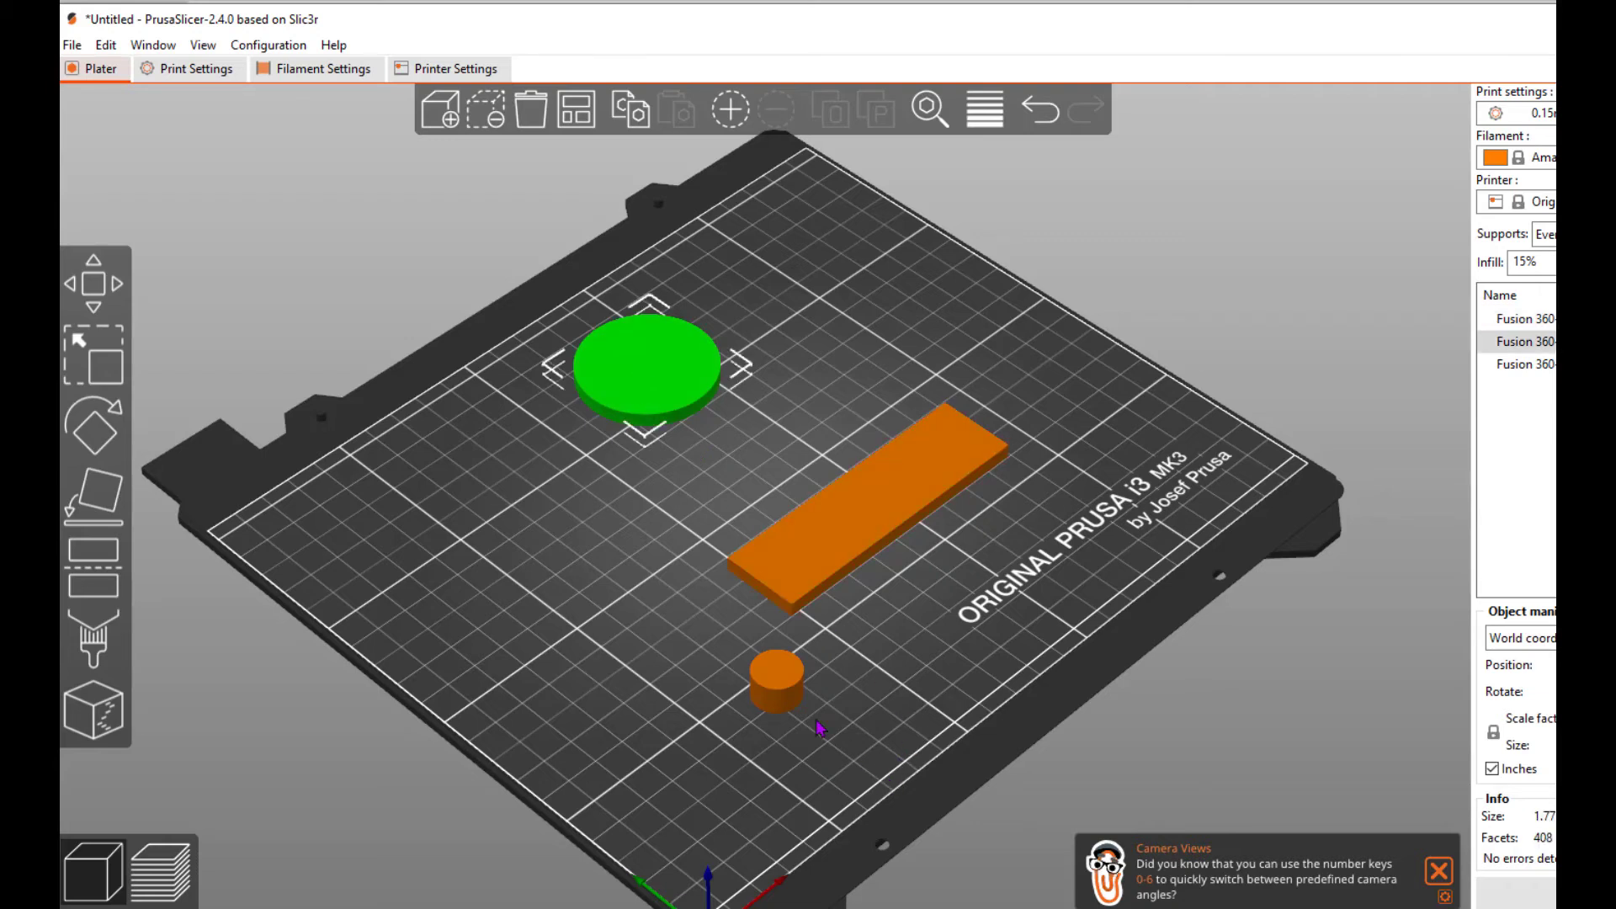
{"action": "left_click", "coordinate": [783, 688]}
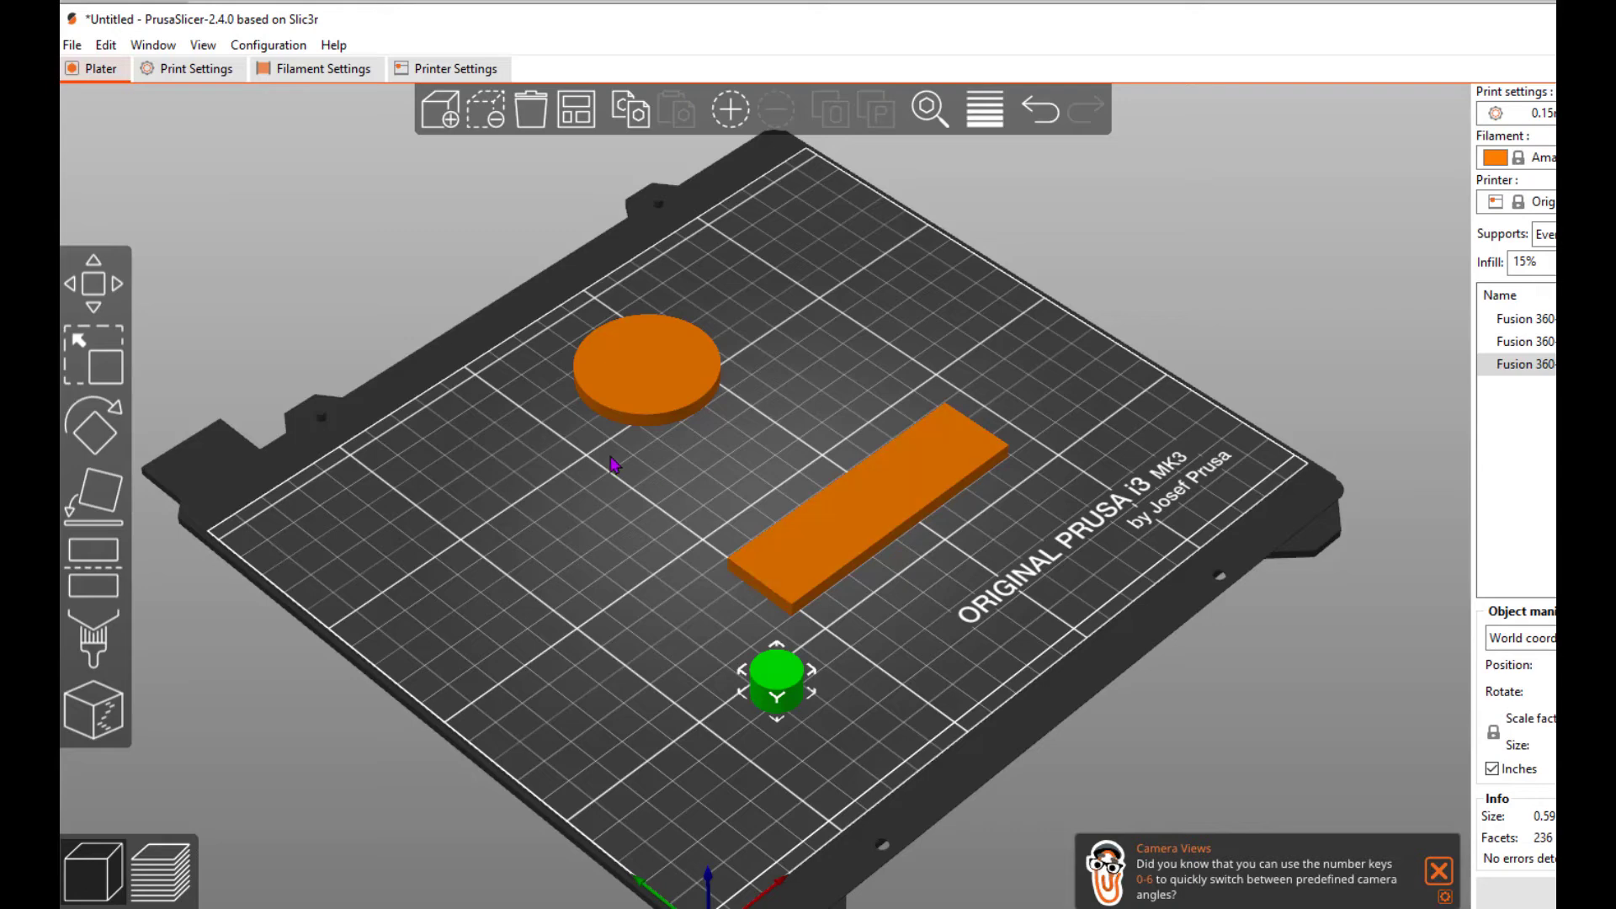
- Save the project as "Fusion 360-Prusa Slicer Demo v1.3mf" in the 6-Monorail Project-2022-03-16 folder
{"action": "left_click", "coordinate": [72, 45]}
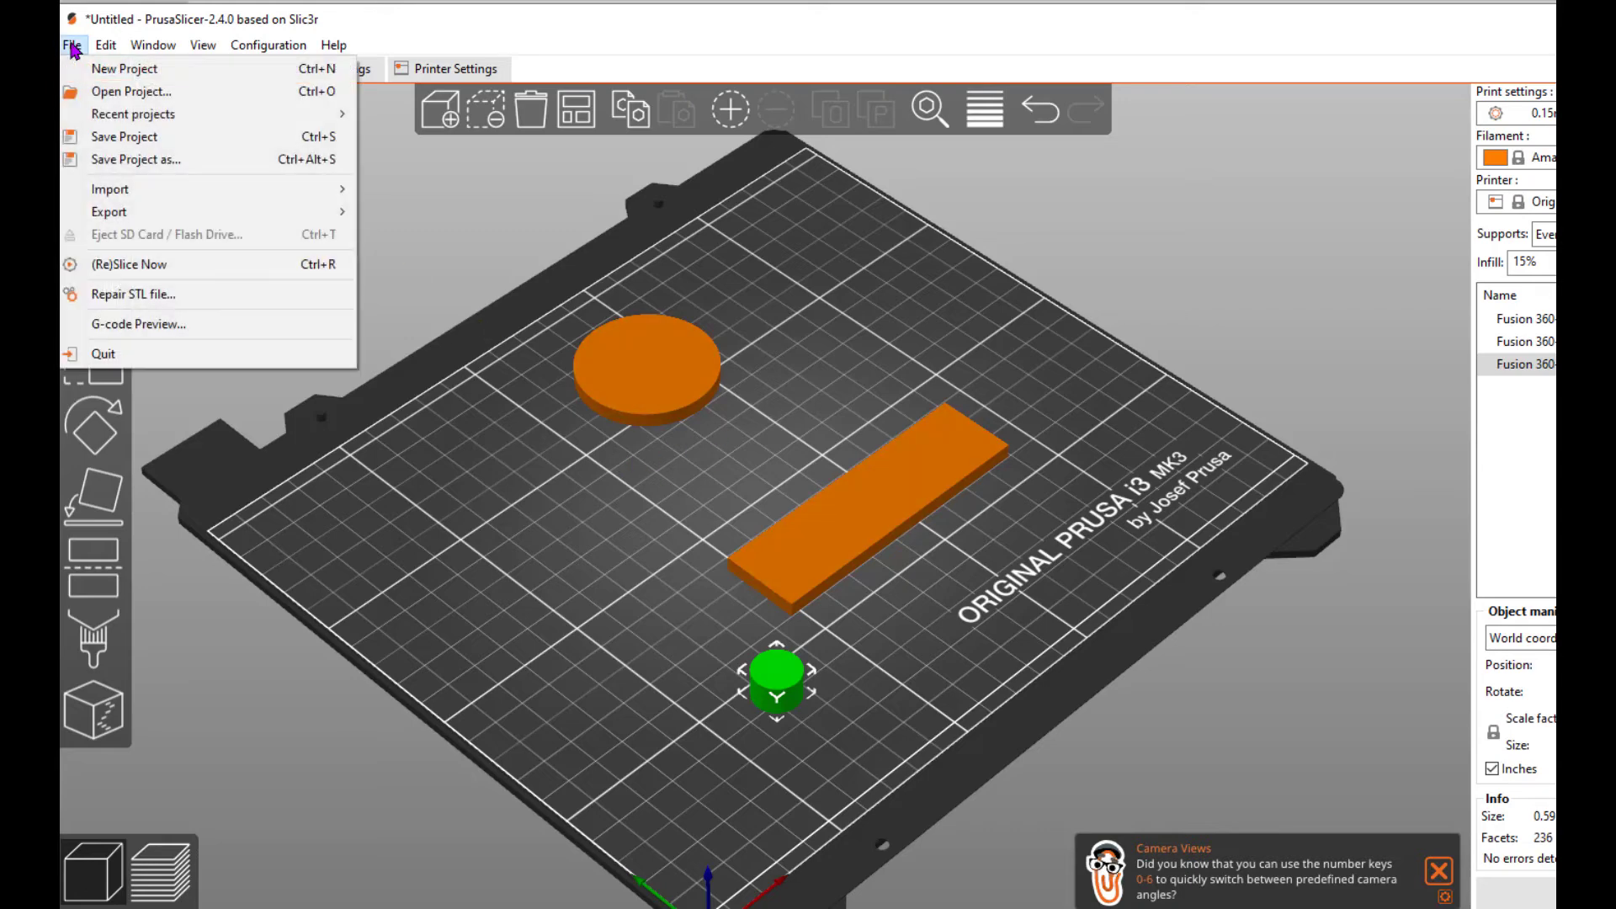
{"action": "left_click", "coordinate": [186, 160]}
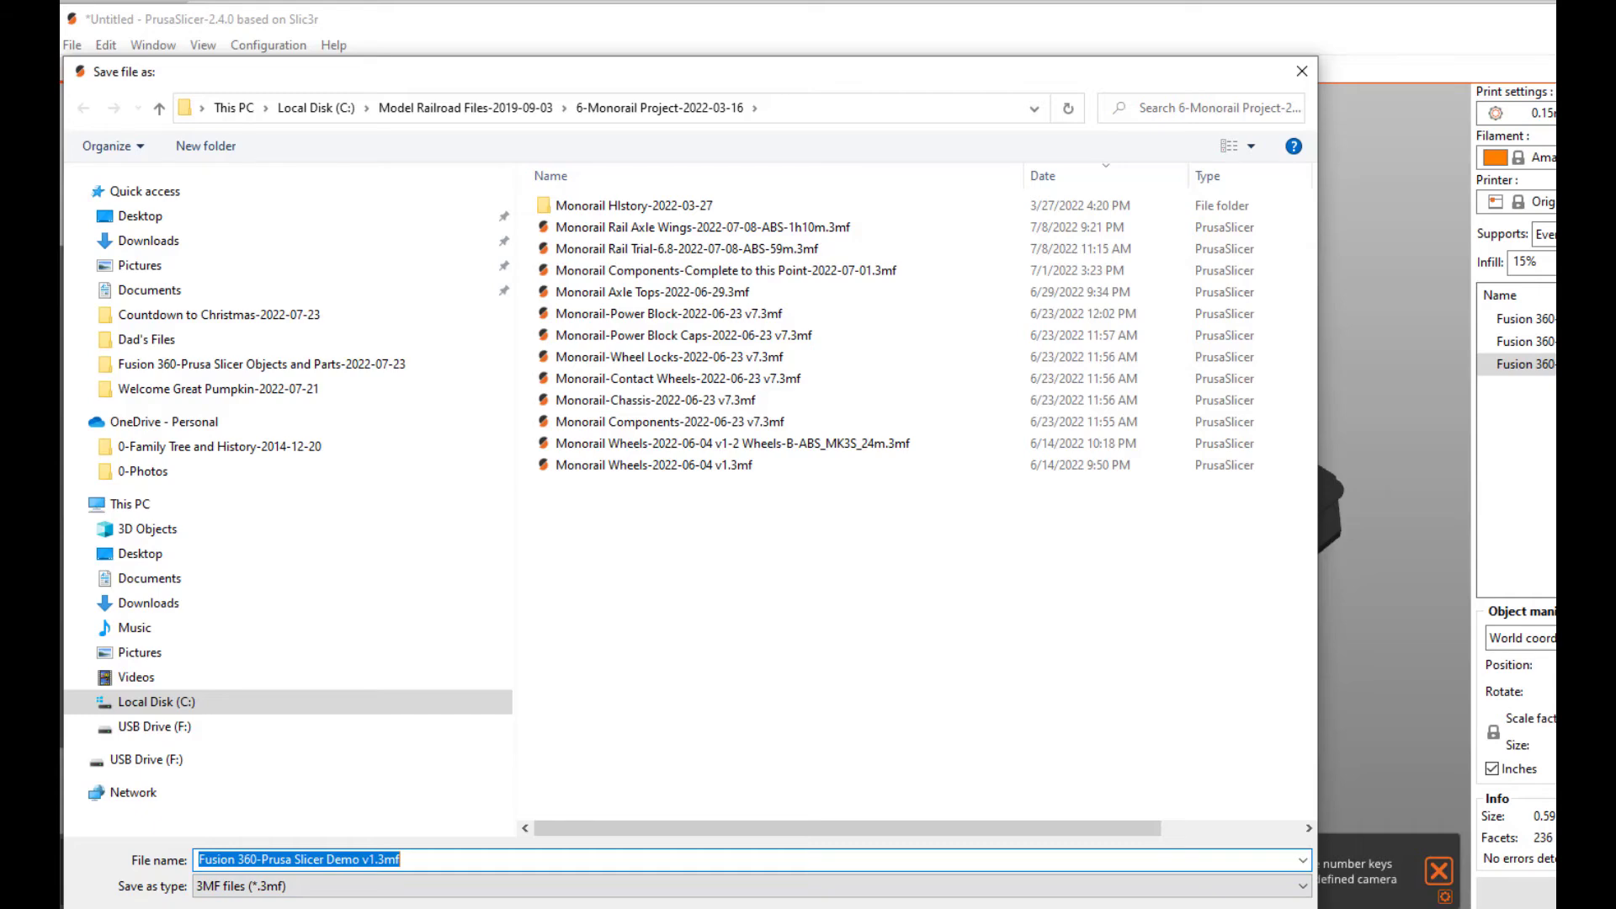
{"action": "key", "text": "Return"}
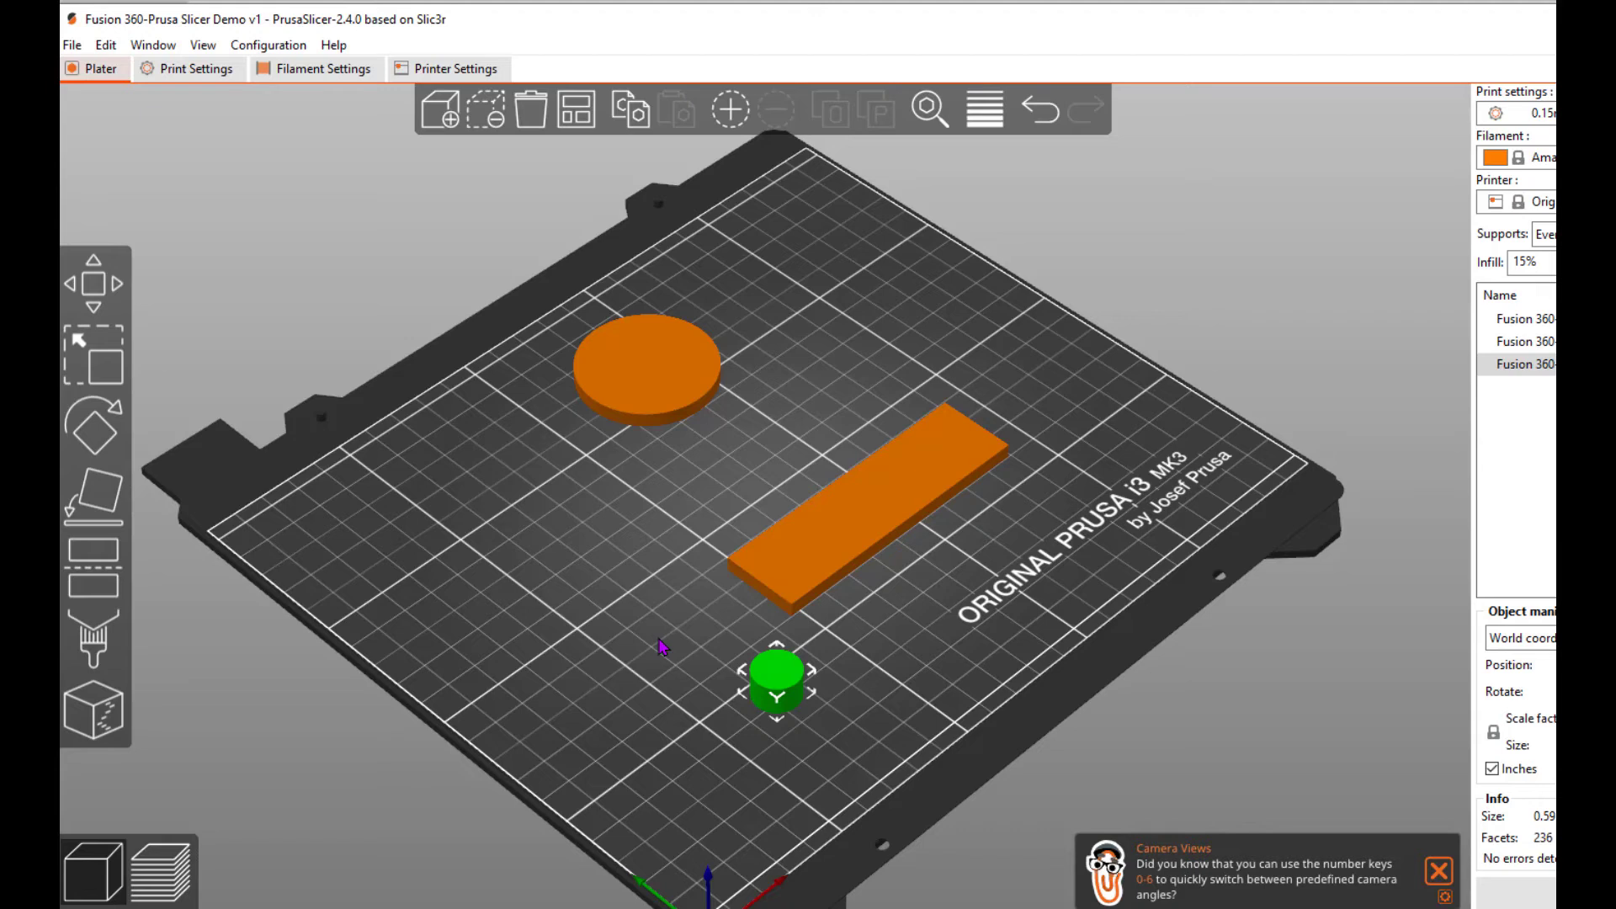
- Delete the small cylinder and the disc from the print bed, keeping only the plate
{"action": "left_click", "coordinate": [782, 680]}
{"action": "key", "text": "Delete"}
{"action": "left_click", "coordinate": [614, 388]}
{"action": "key", "text": "Delete"}
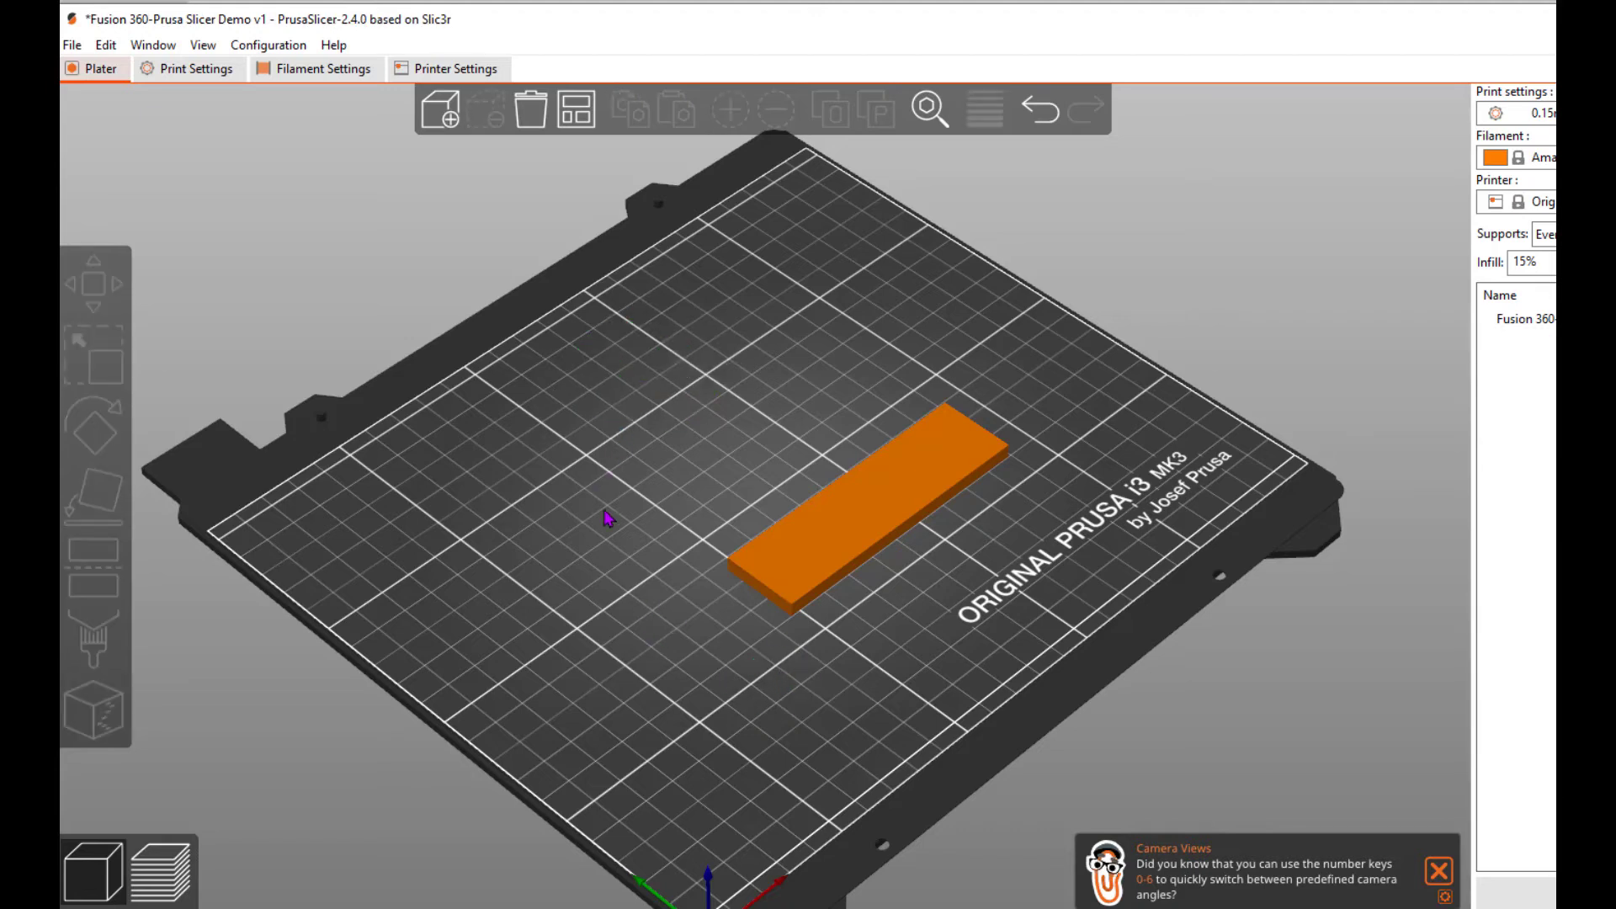
- Save the reduced project under the new name "Fusion 360-Prusa Slicer Demo v1-Trimmed.3mf"
{"action": "left_click", "coordinate": [75, 44]}
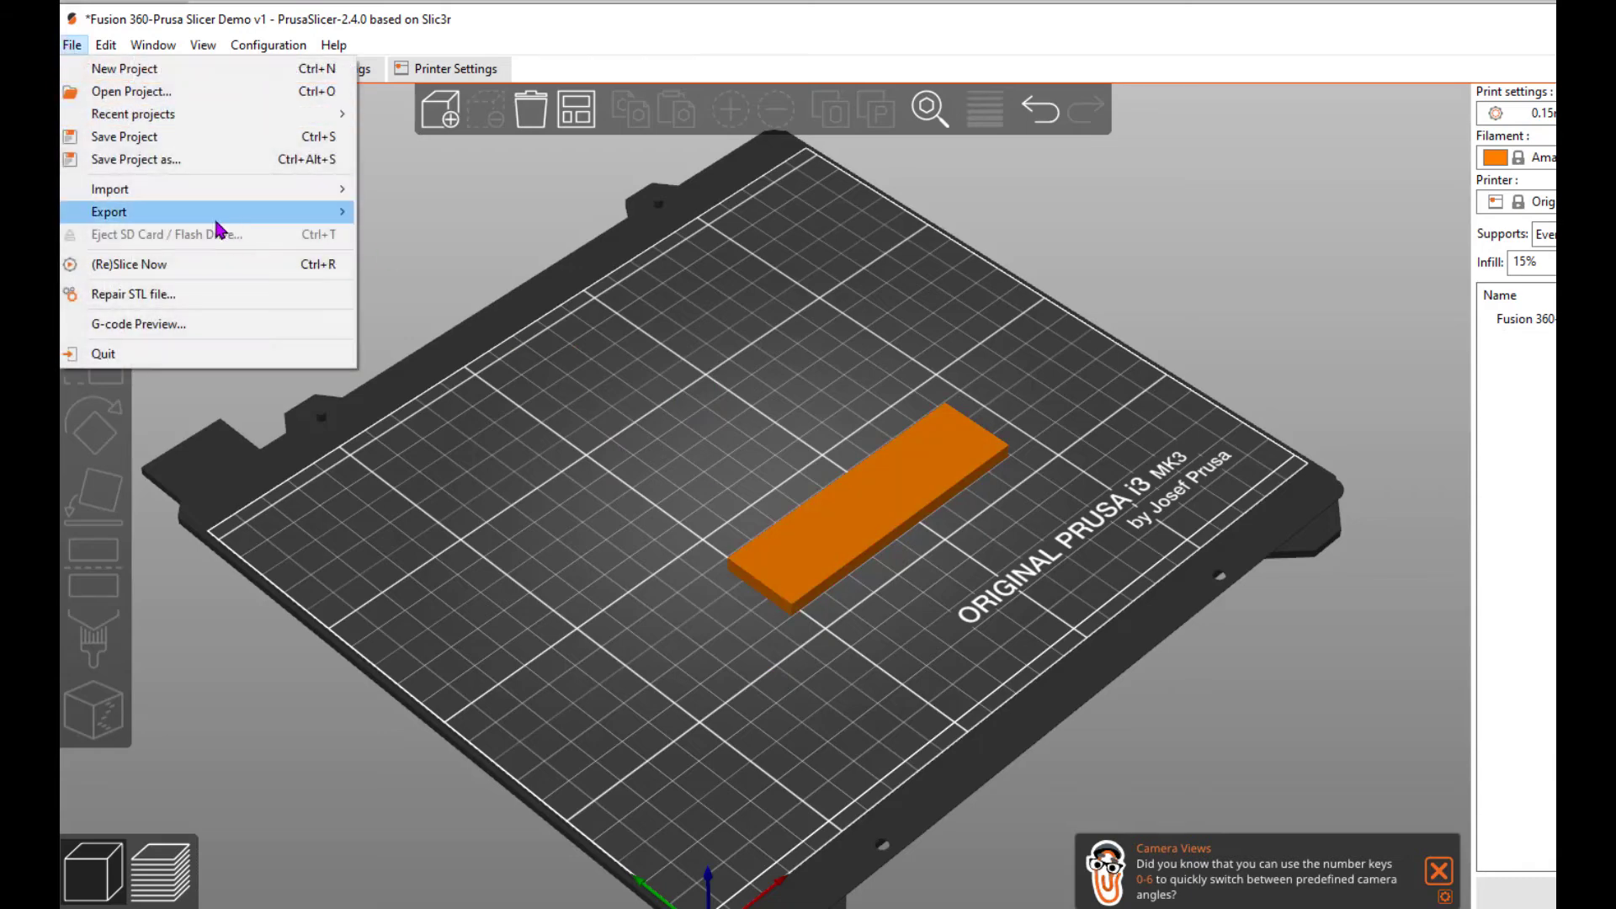
{"action": "left_click", "coordinate": [175, 159]}
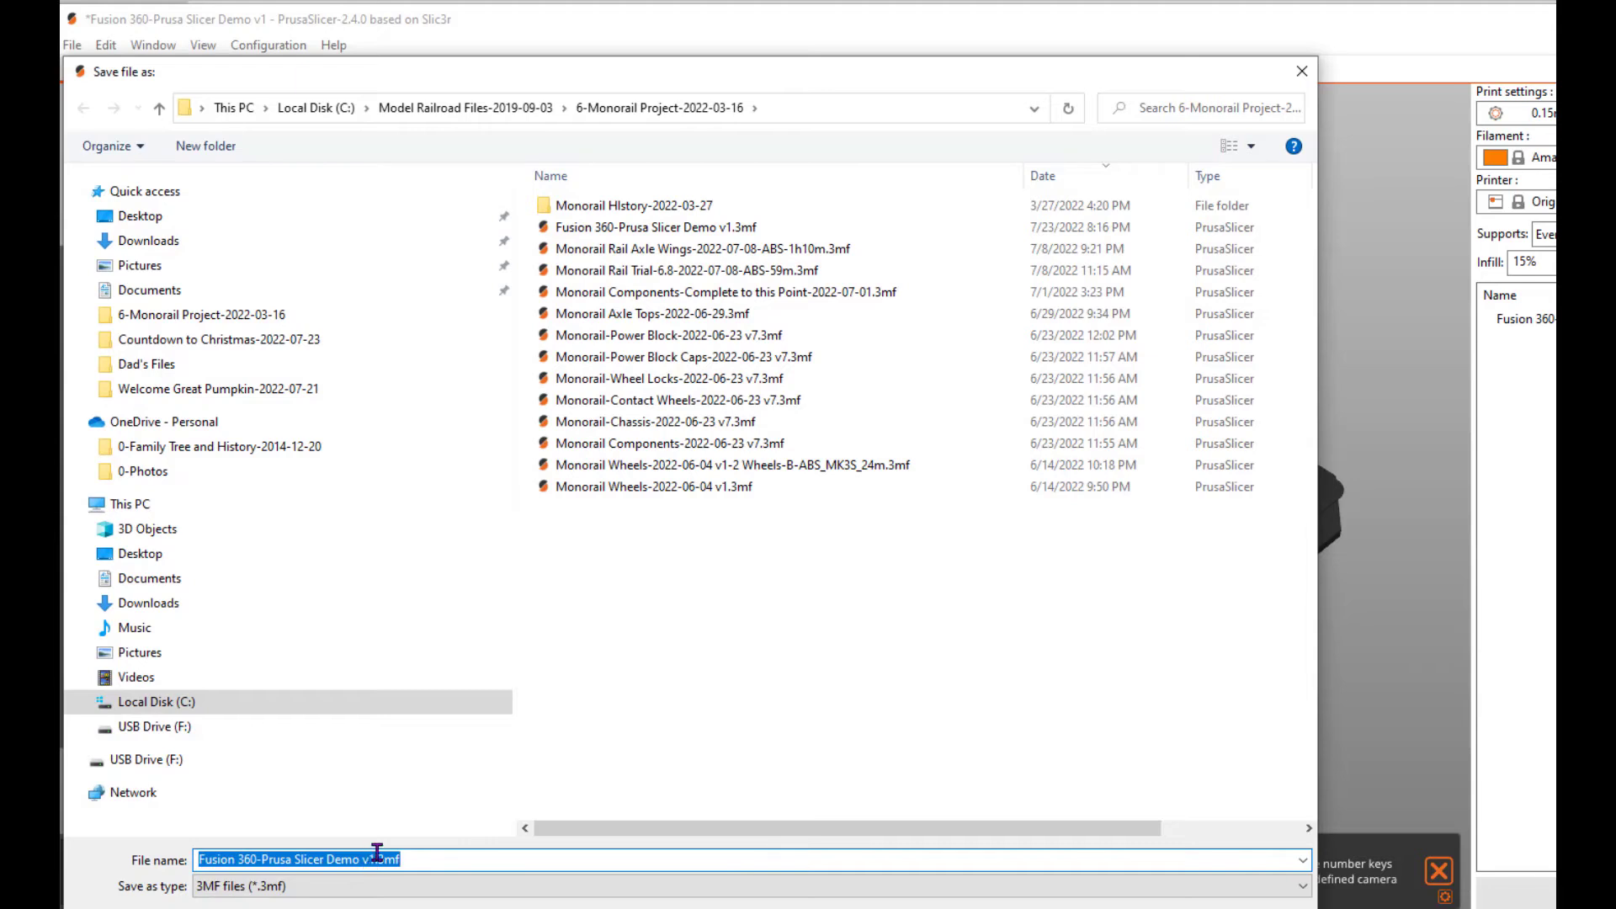
{"action": "left_click", "coordinate": [377, 853]}
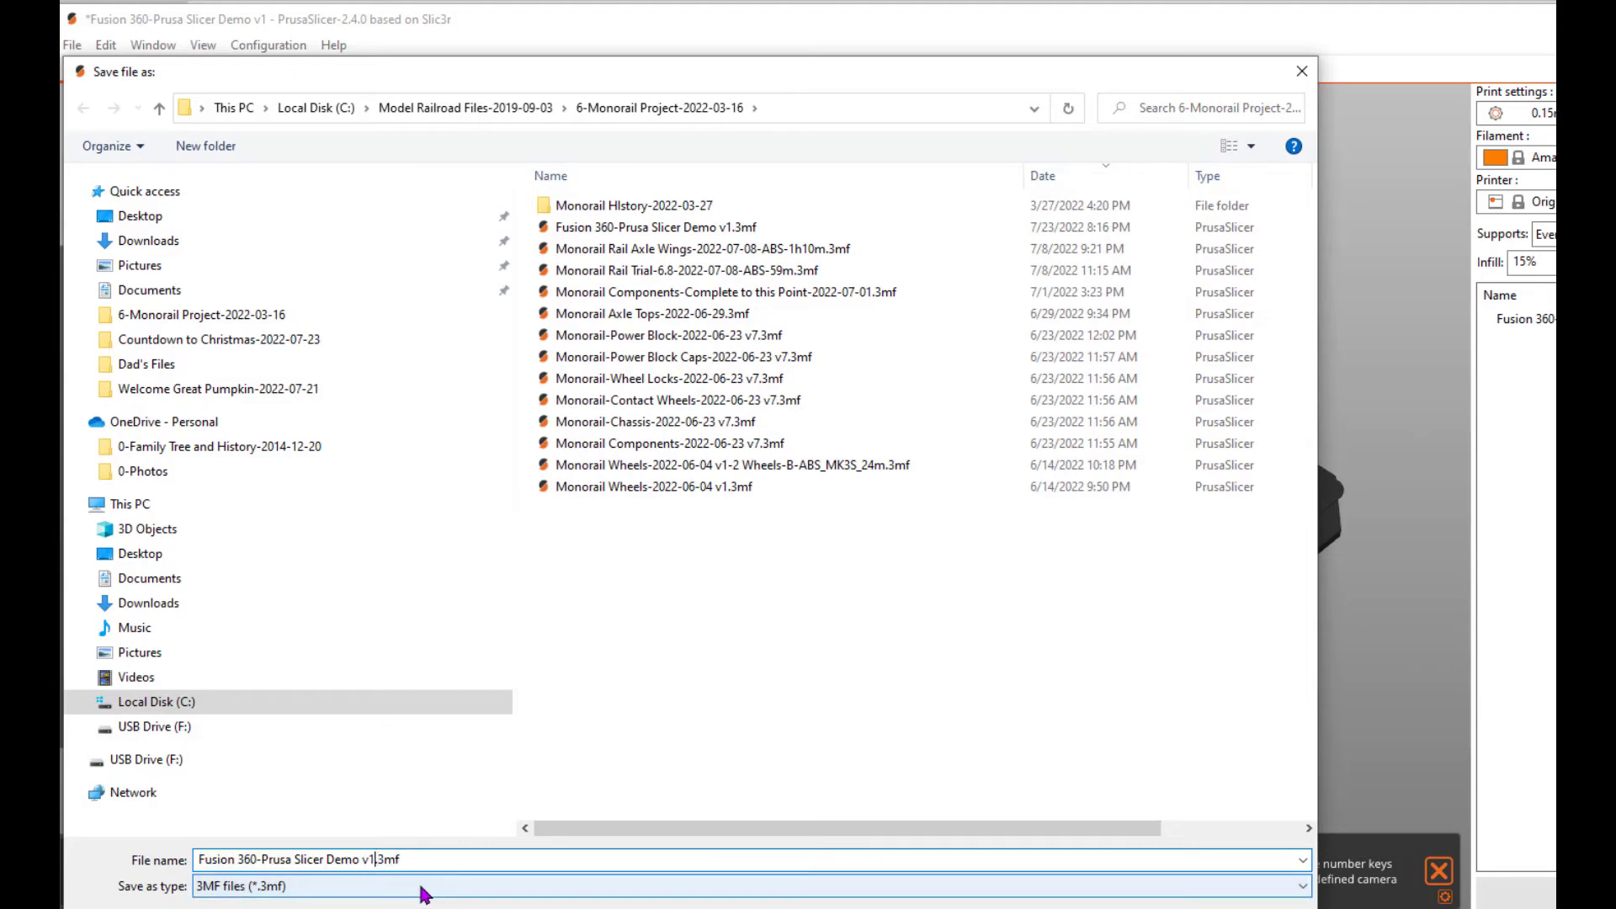
{"action": "type", "text": "-Trimmed"}
{"action": "key", "text": "Return"}
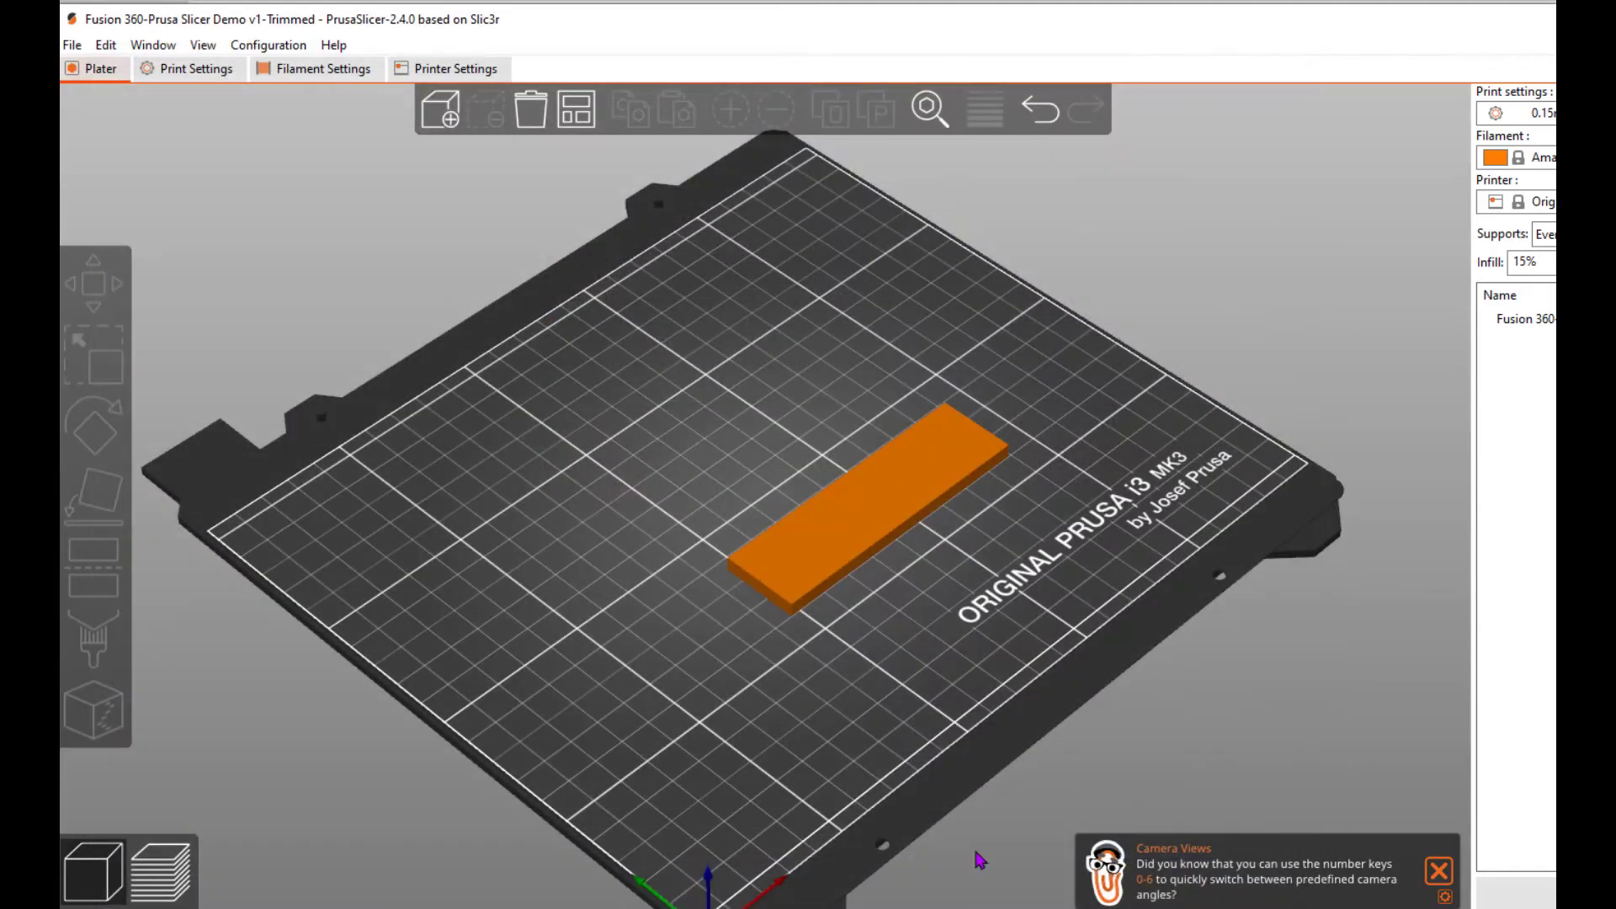
- Select the plate on the print bed and slice the trimmed project
{"action": "left_click", "coordinate": [893, 520]}
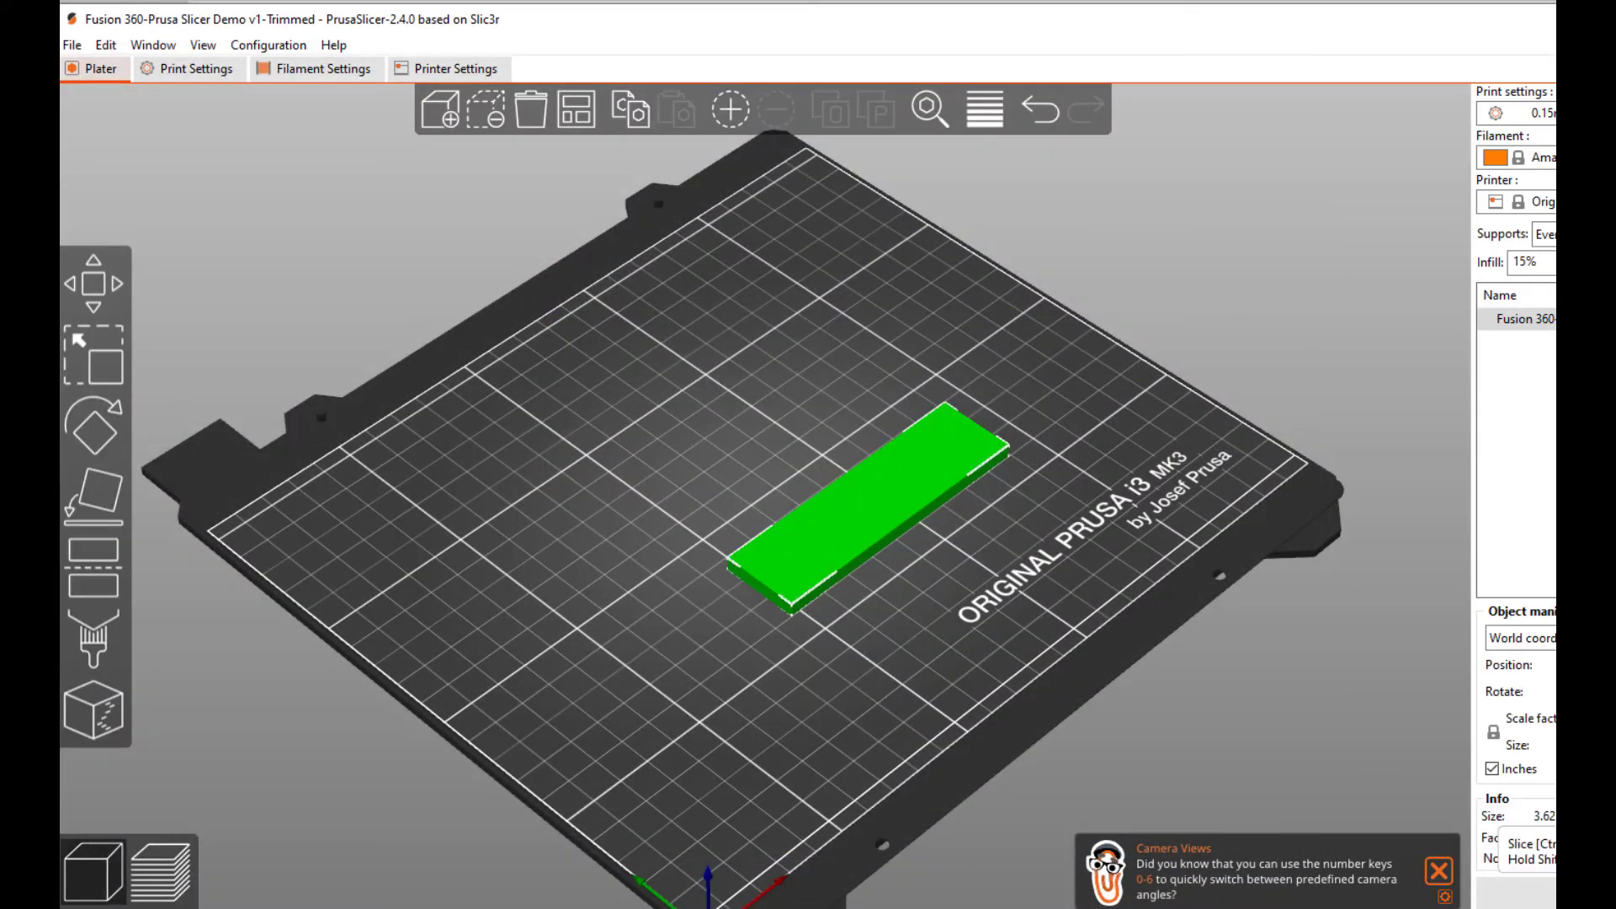
{"action": "left_click", "coordinate": [1548, 896]}
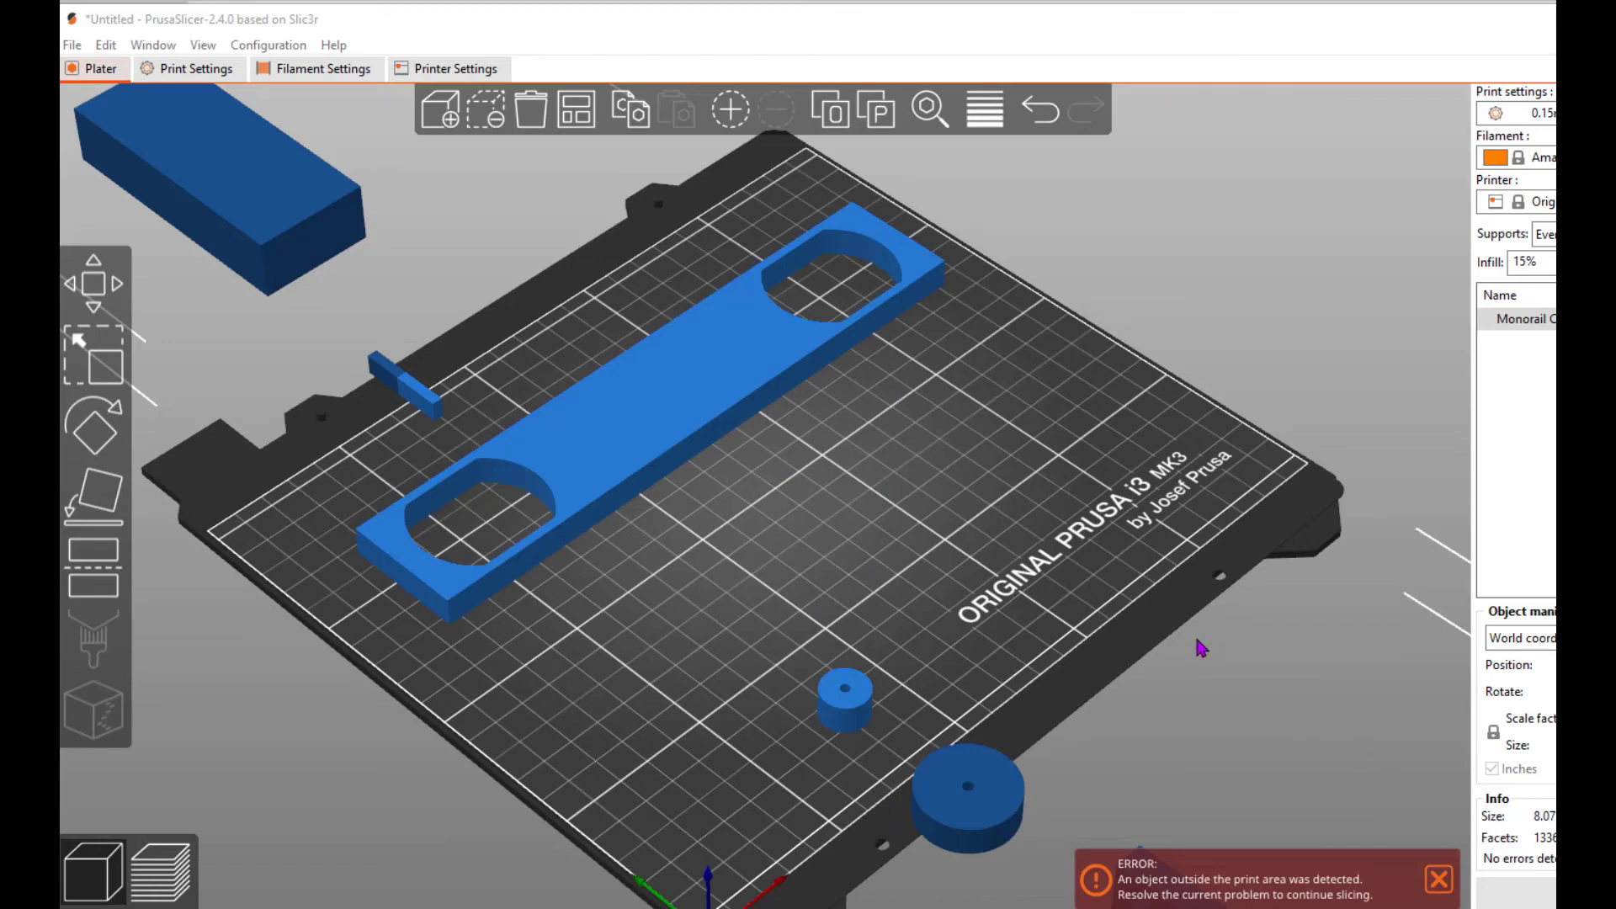
- Dismiss the print-area error and split the imported monorail components model into separate objects, leaving nothing selected
{"action": "left_click", "coordinate": [1438, 886]}
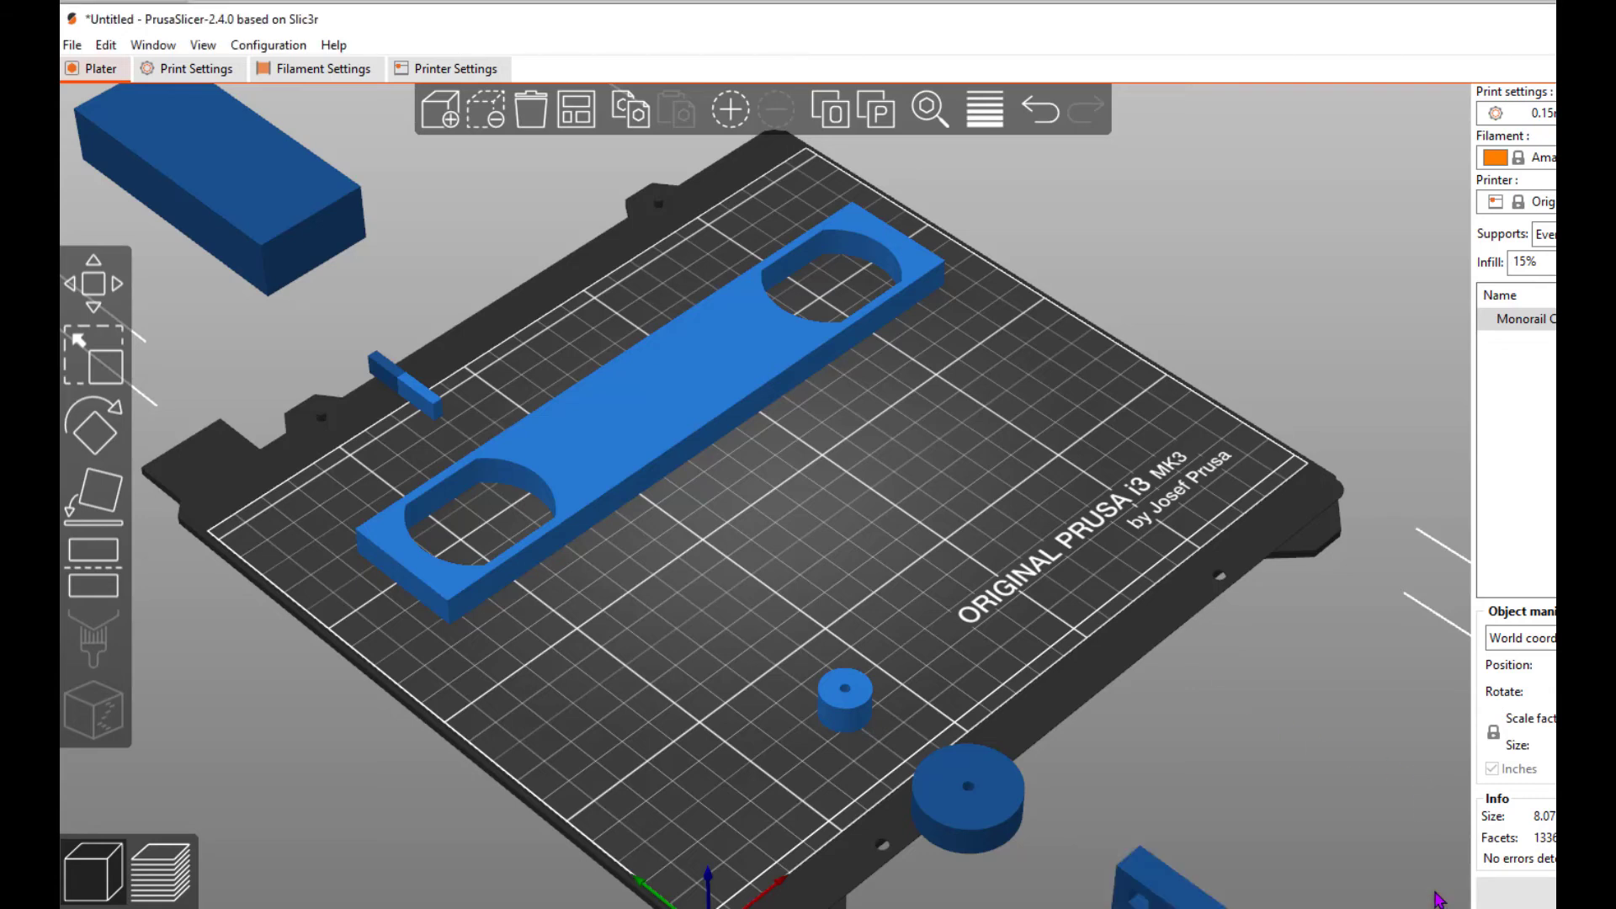
{"action": "left_click", "coordinate": [826, 124]}
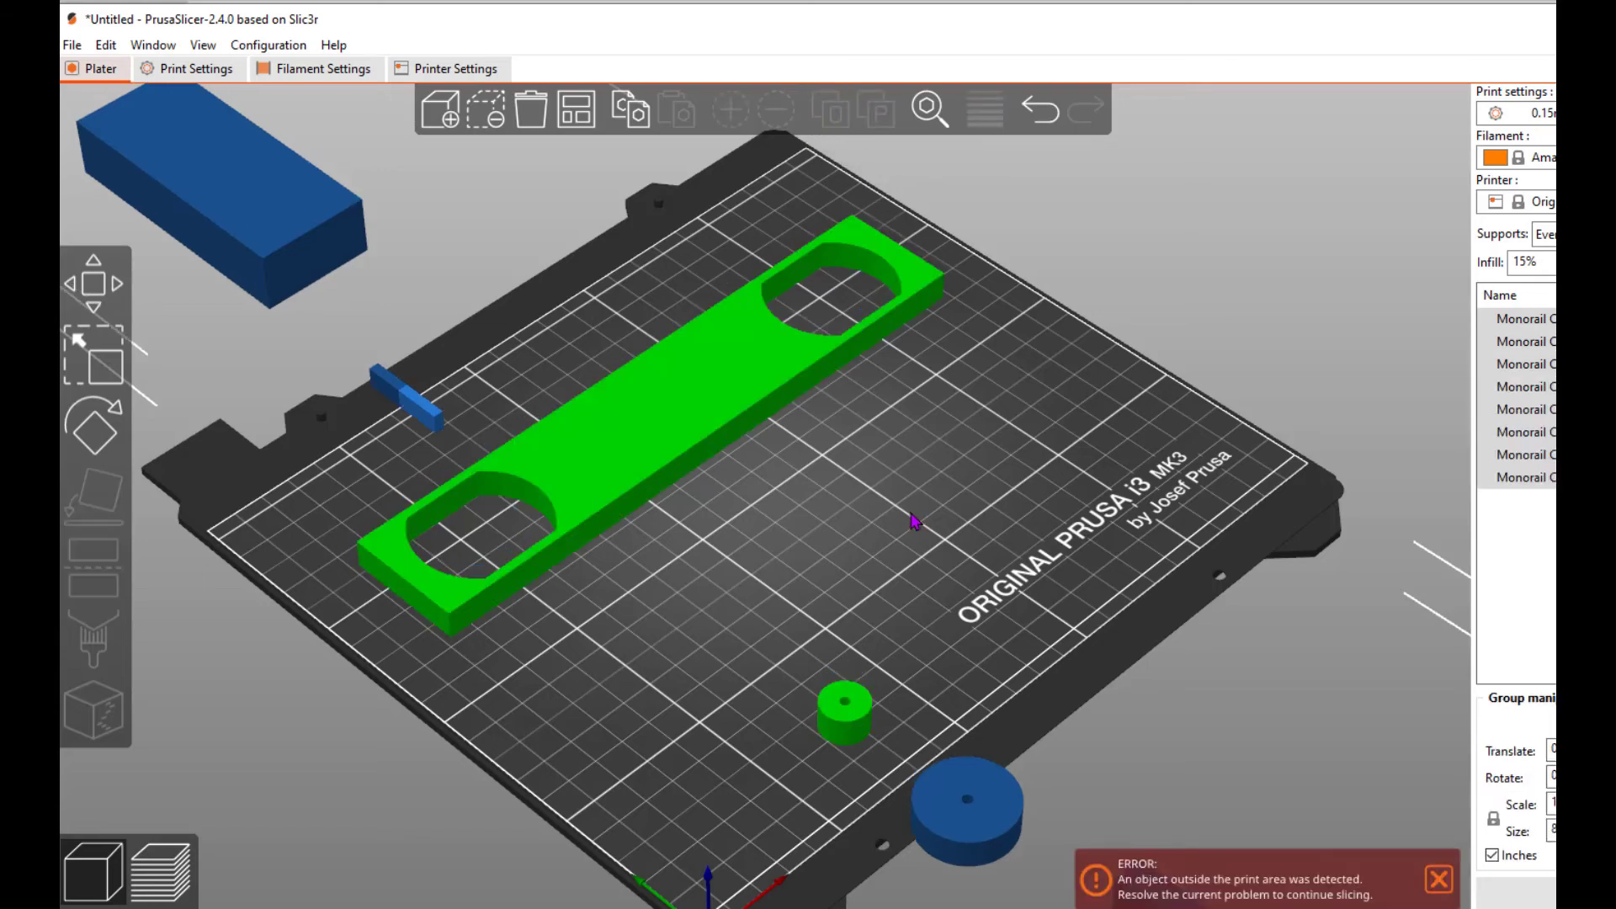
{"action": "left_click", "coordinate": [947, 650]}
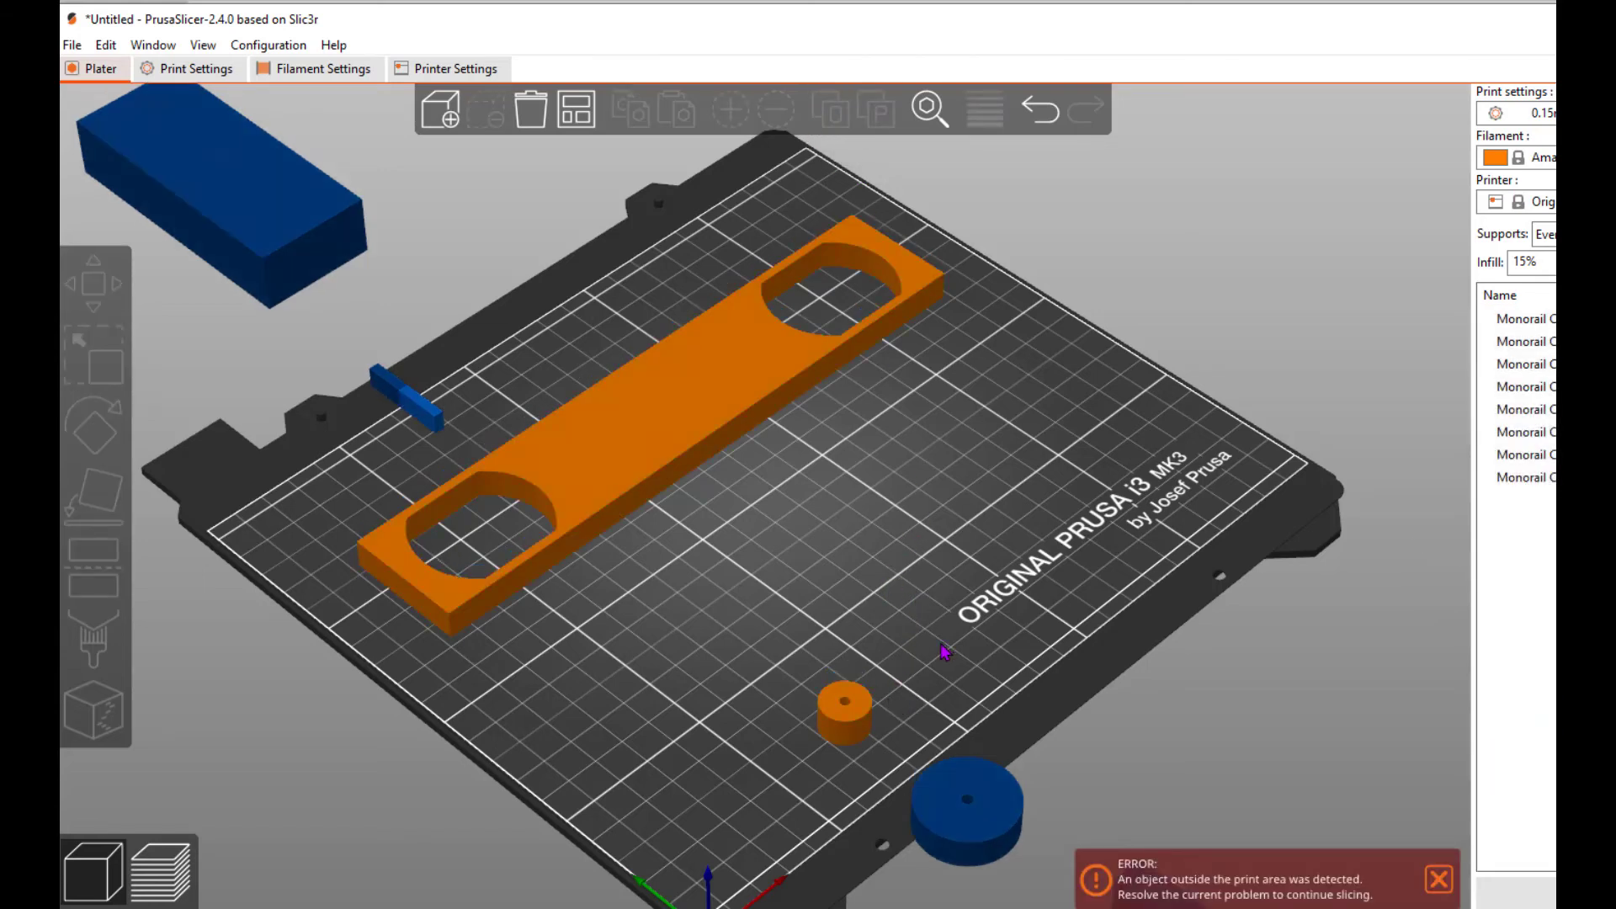
- Try moving the large disc onto the print bed beside the slotted plate, and undo the move
{"action": "left_click", "coordinate": [987, 791]}
{"action": "left_click_drag", "start_coordinate": [990, 797], "coordinate": [968, 443]}
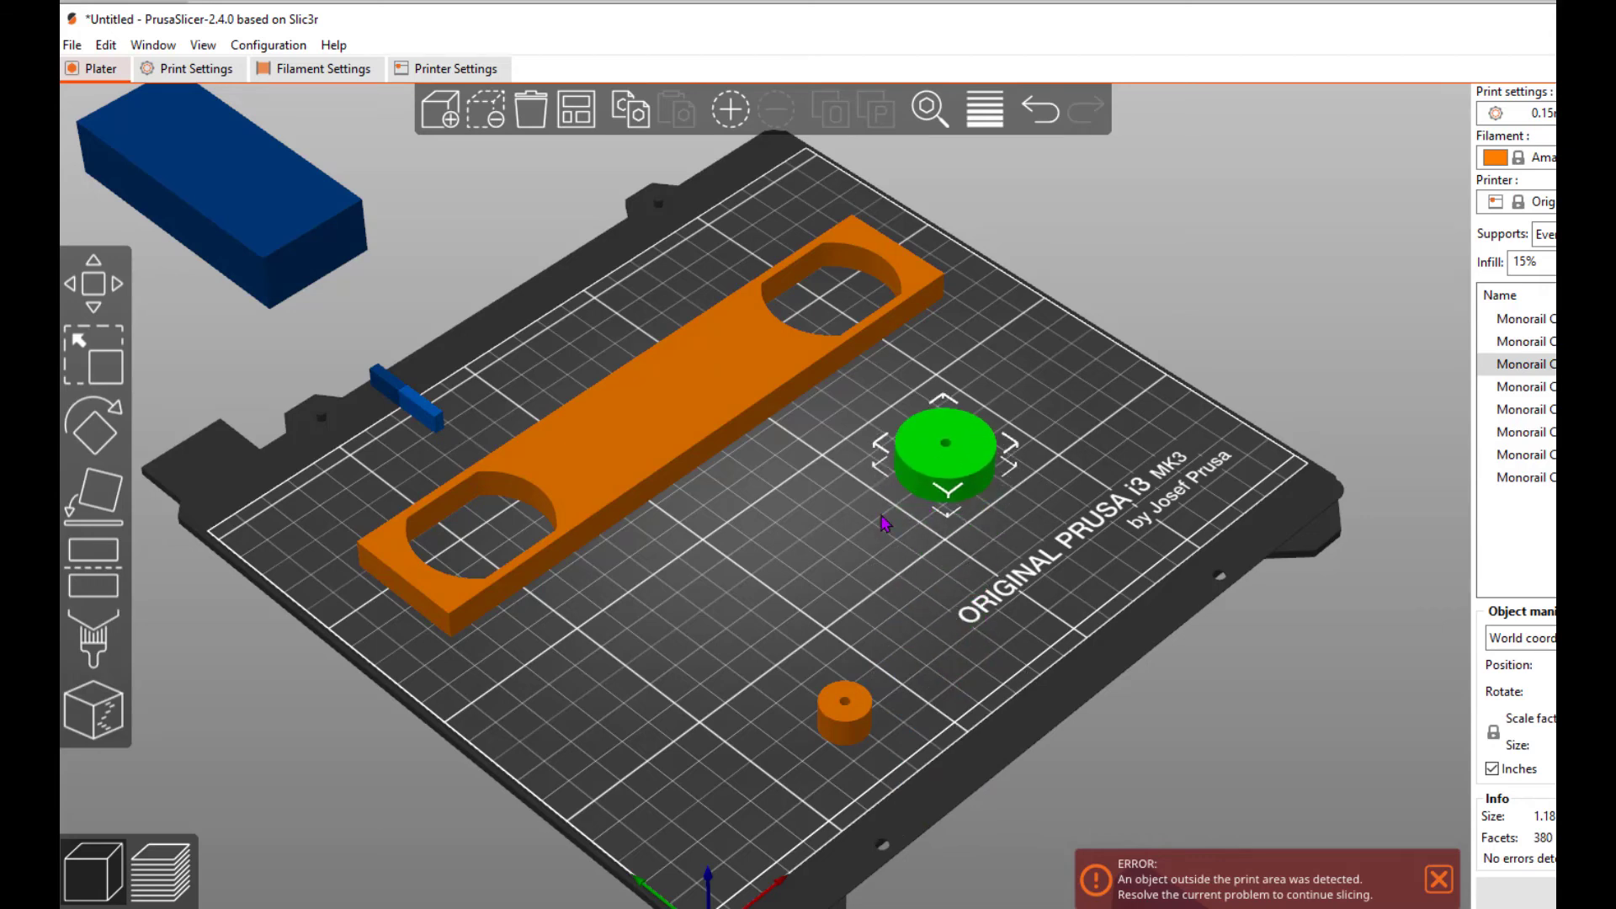
{"action": "key", "text": "ctrl+z"}
{"action": "key", "text": "ctrl+z"}
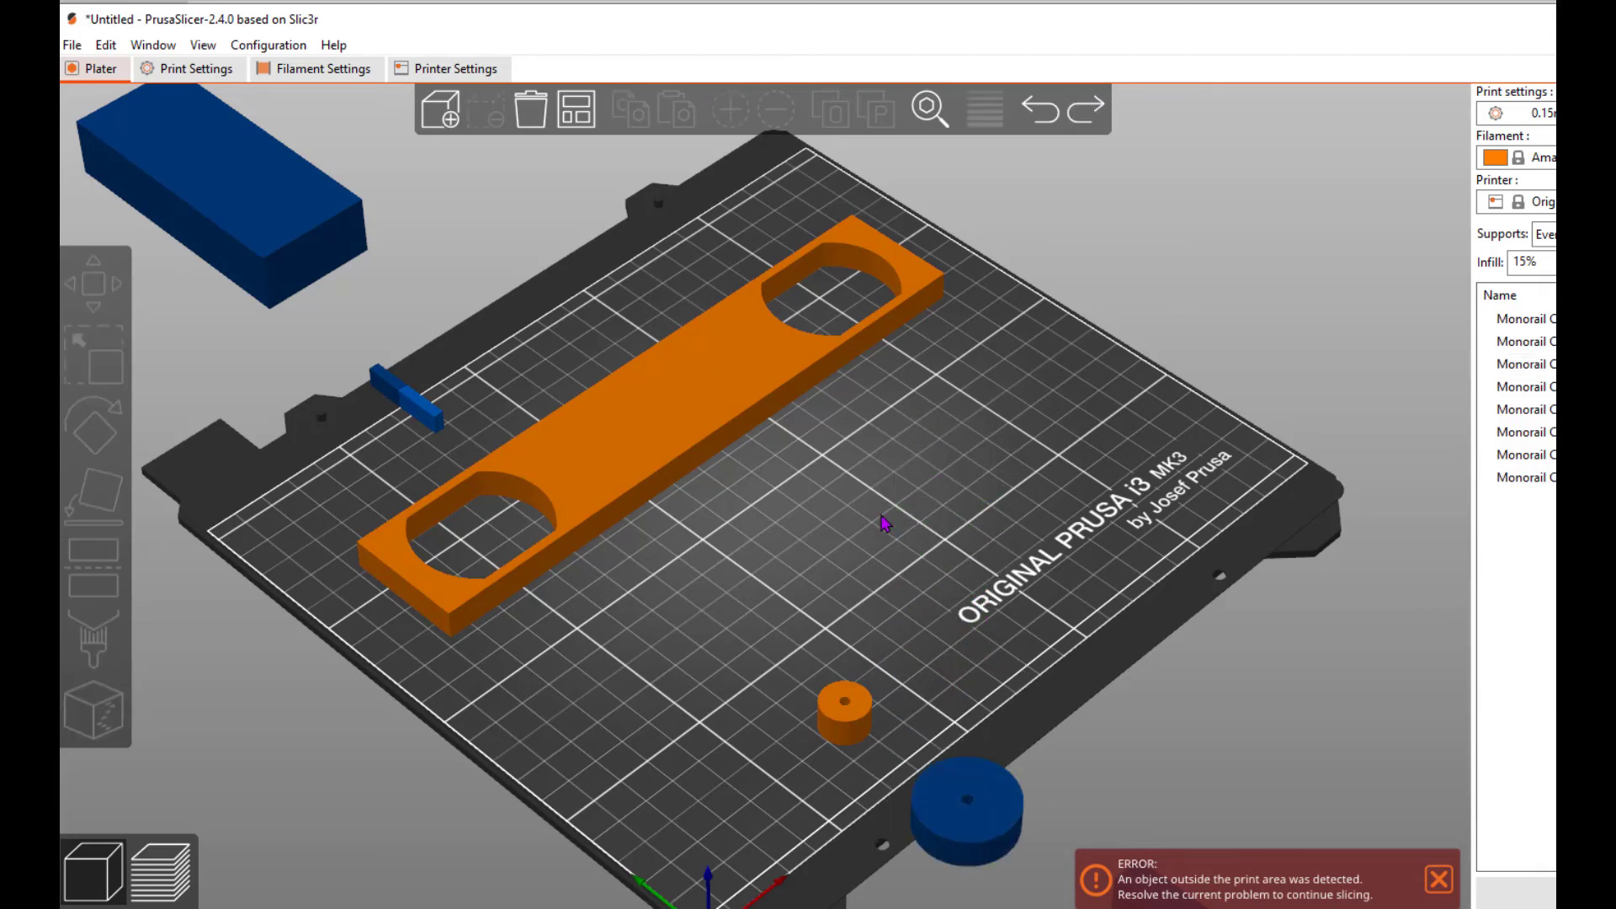
- Select all monorail parts, shift the group on the print bed and scale it uniformly to 25%
{"action": "key", "text": "ctrl+a"}
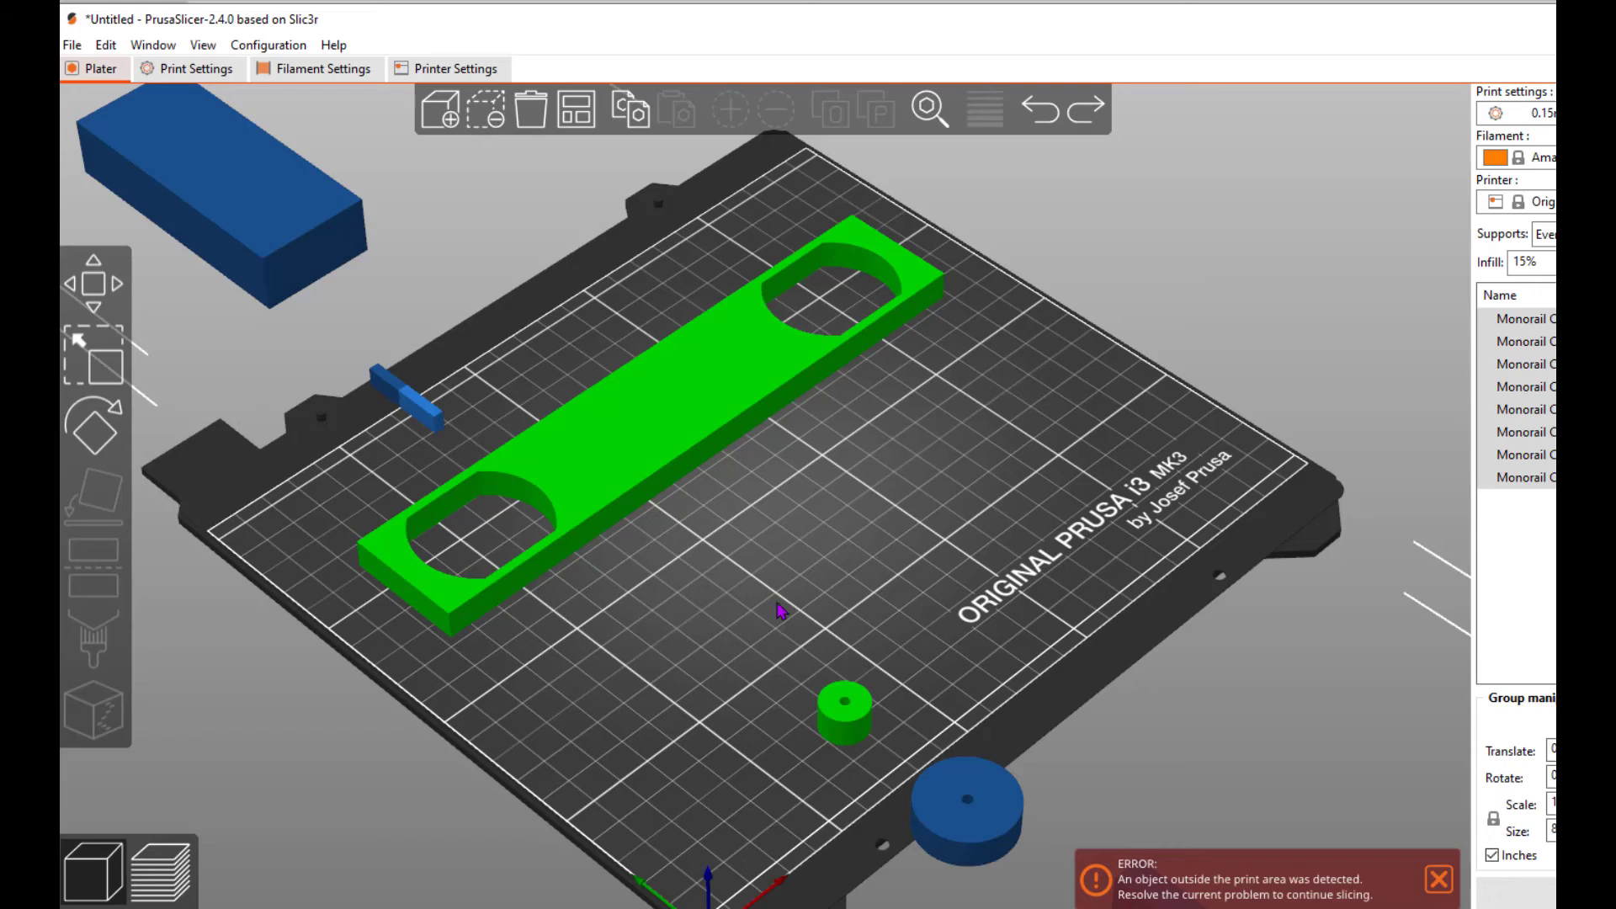
{"action": "left_click_drag", "start_coordinate": [678, 436], "coordinate": [752, 416]}
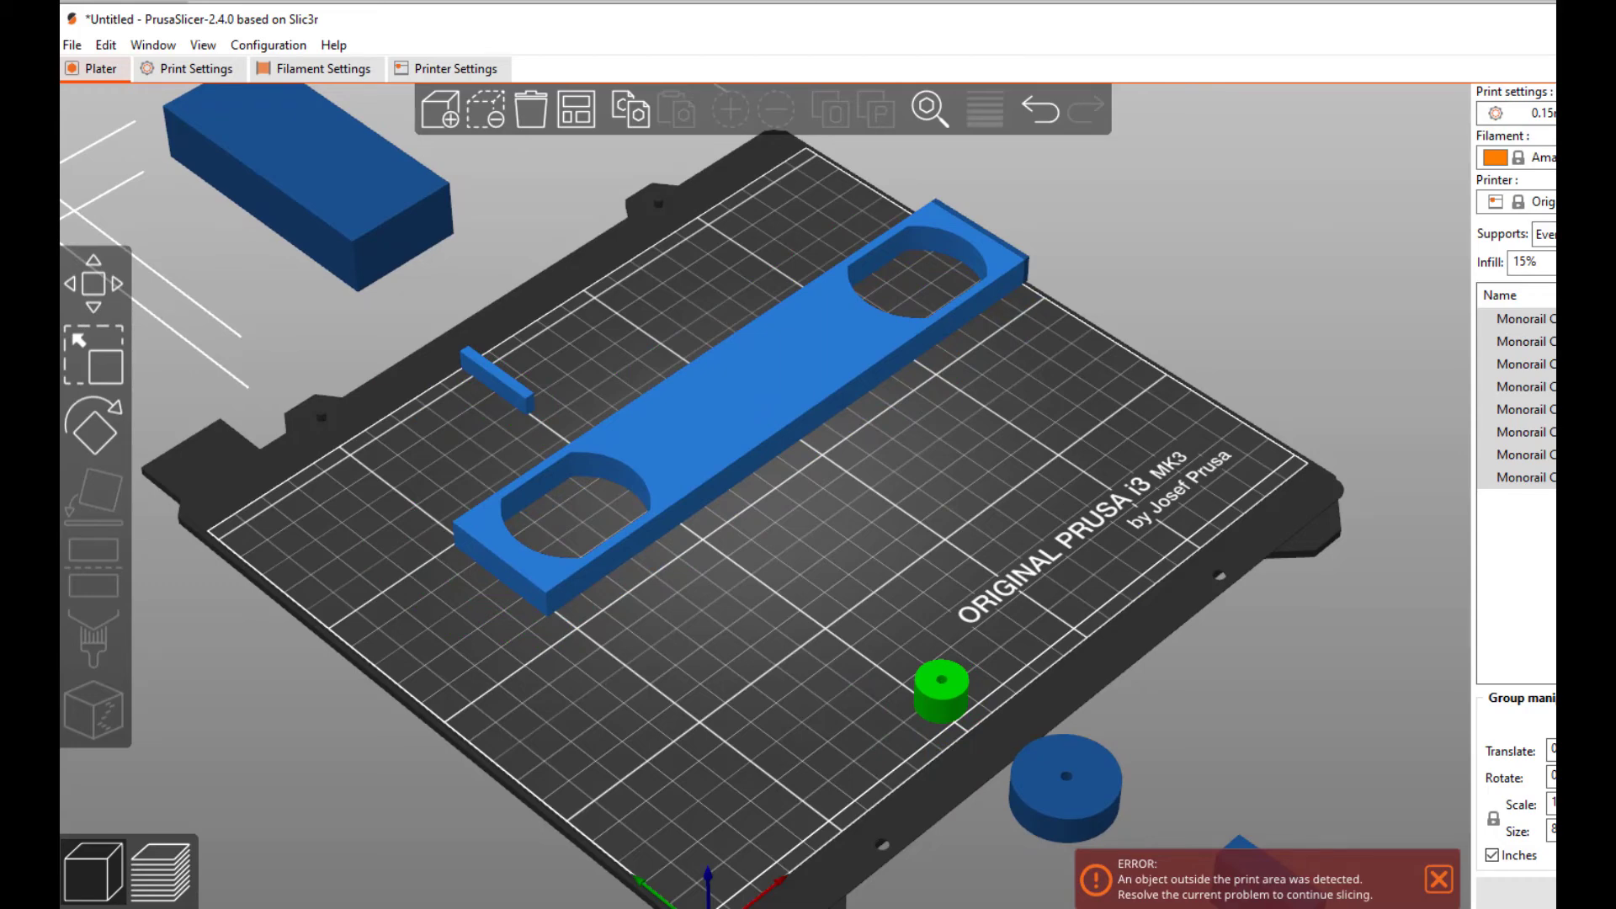
{"action": "left_click_drag", "start_coordinate": [1615, 455], "coordinate": [1563, 455]}
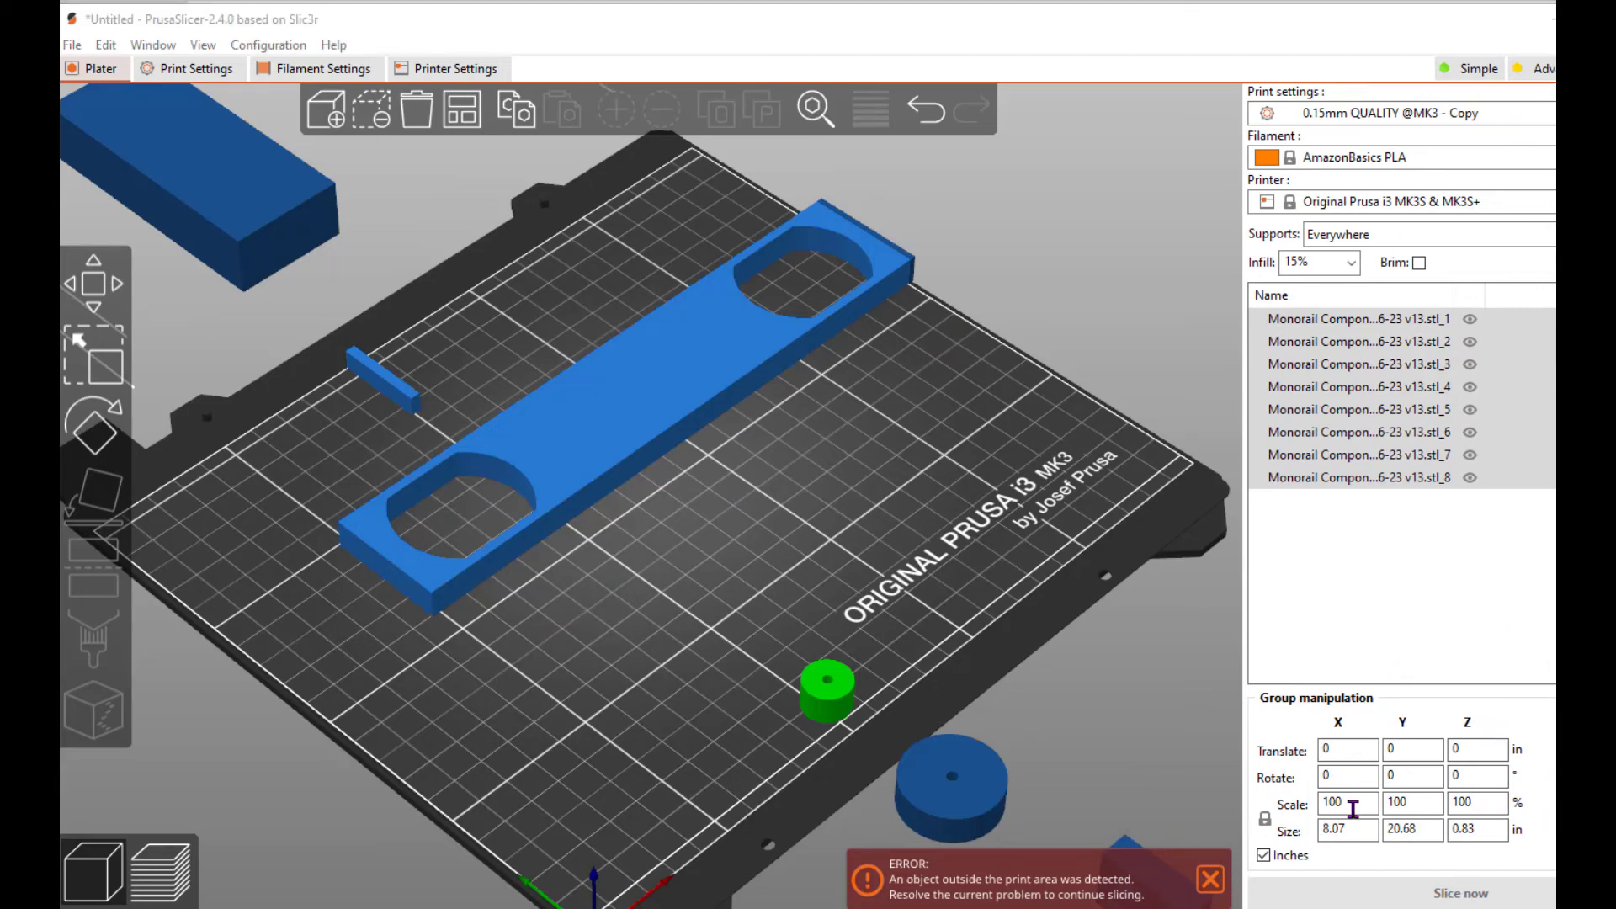
{"action": "left_click", "coordinate": [1333, 802]}
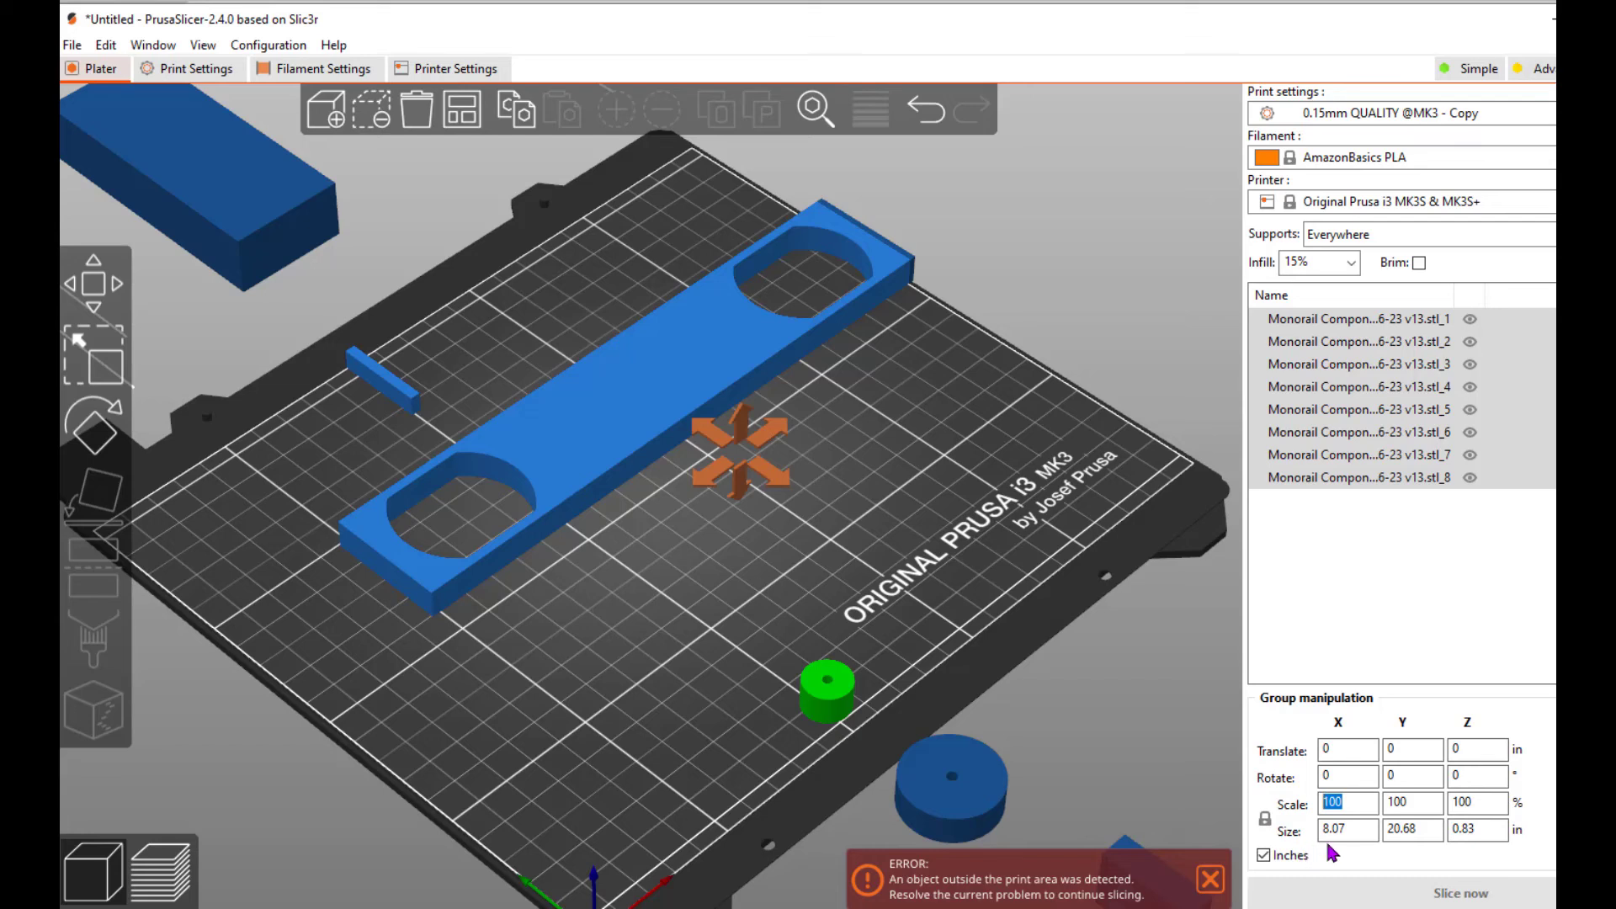
{"action": "type", "text": "25"}
{"action": "key", "text": "Return"}
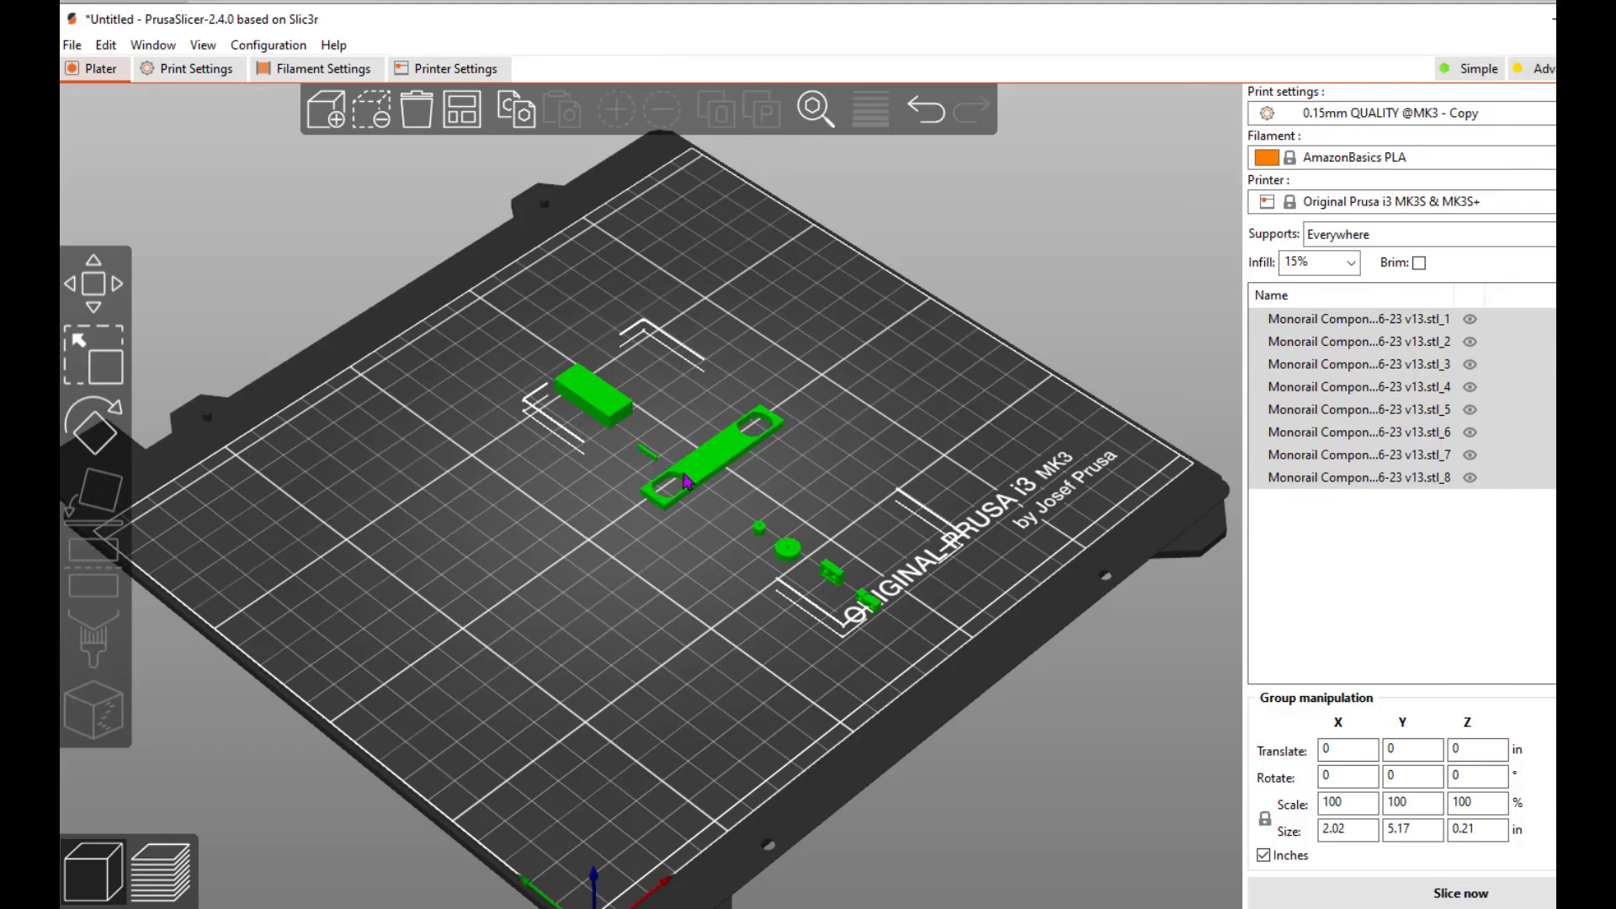
{"action": "mouse_move", "coordinate": [699, 467]}
{"action": "left_mouse_down"}
{"action": "mouse_move", "coordinate": [602, 533]}
{"action": "mouse_move", "coordinate": [693, 457]}
{"action": "left_mouse_up"}
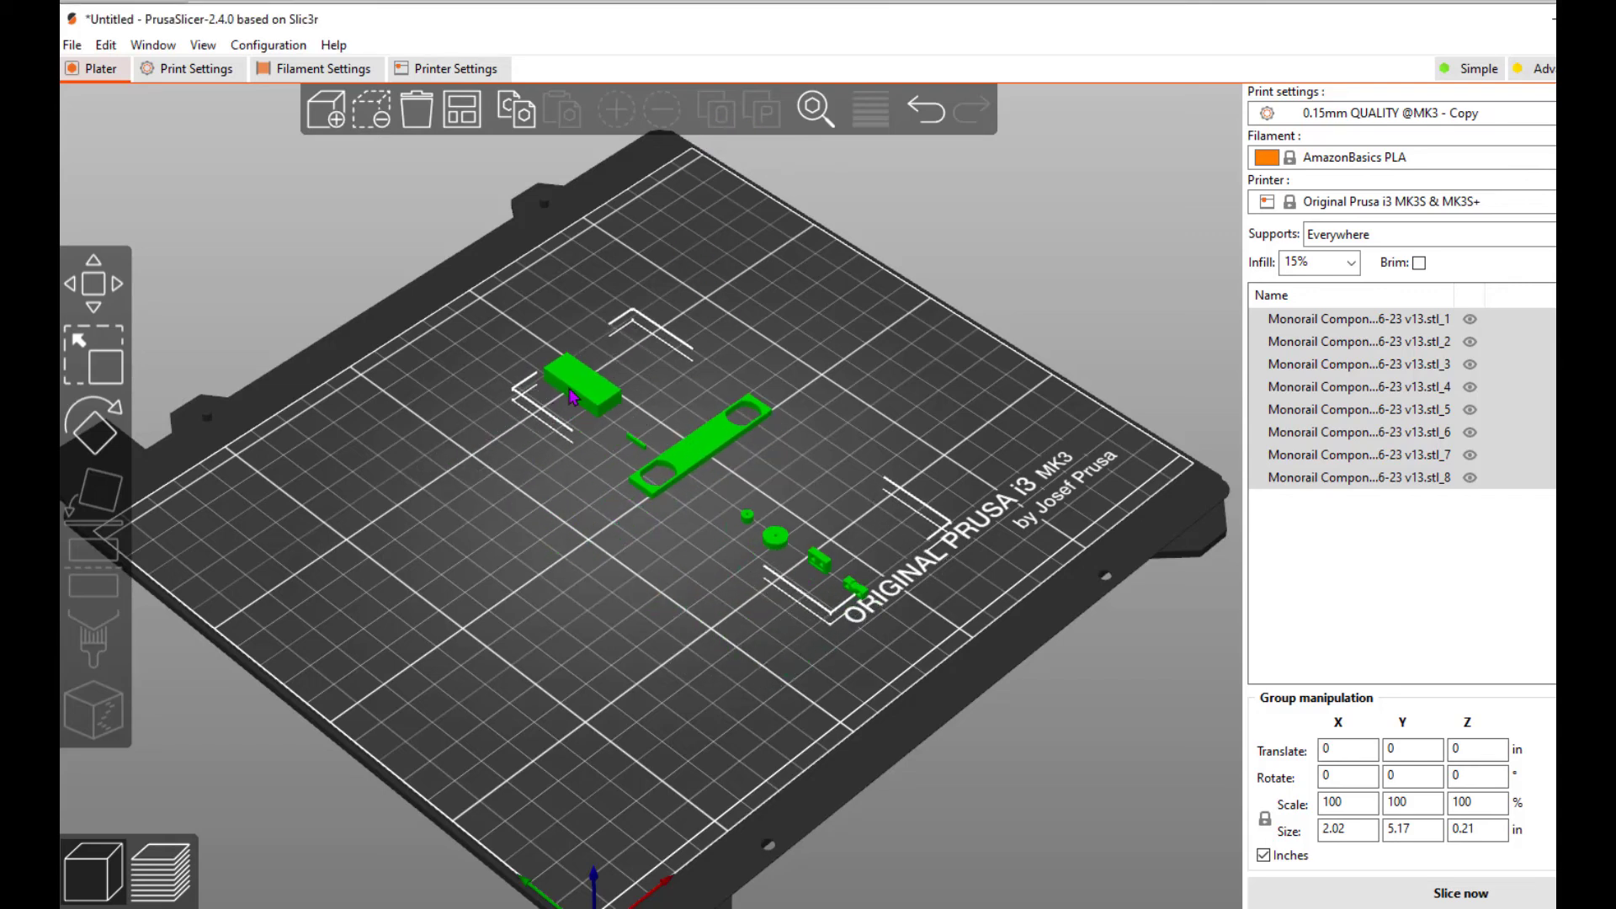
- Reposition the rectangular block, the slotted plate and the large disc individually, placing the disc in front of the plate
{"action": "left_click", "coordinate": [505, 503]}
{"action": "left_click_drag", "start_coordinate": [578, 405], "coordinate": [531, 431]}
{"action": "left_click", "coordinate": [680, 469]}
{"action": "left_click_drag", "start_coordinate": [680, 469], "coordinate": [644, 509]}
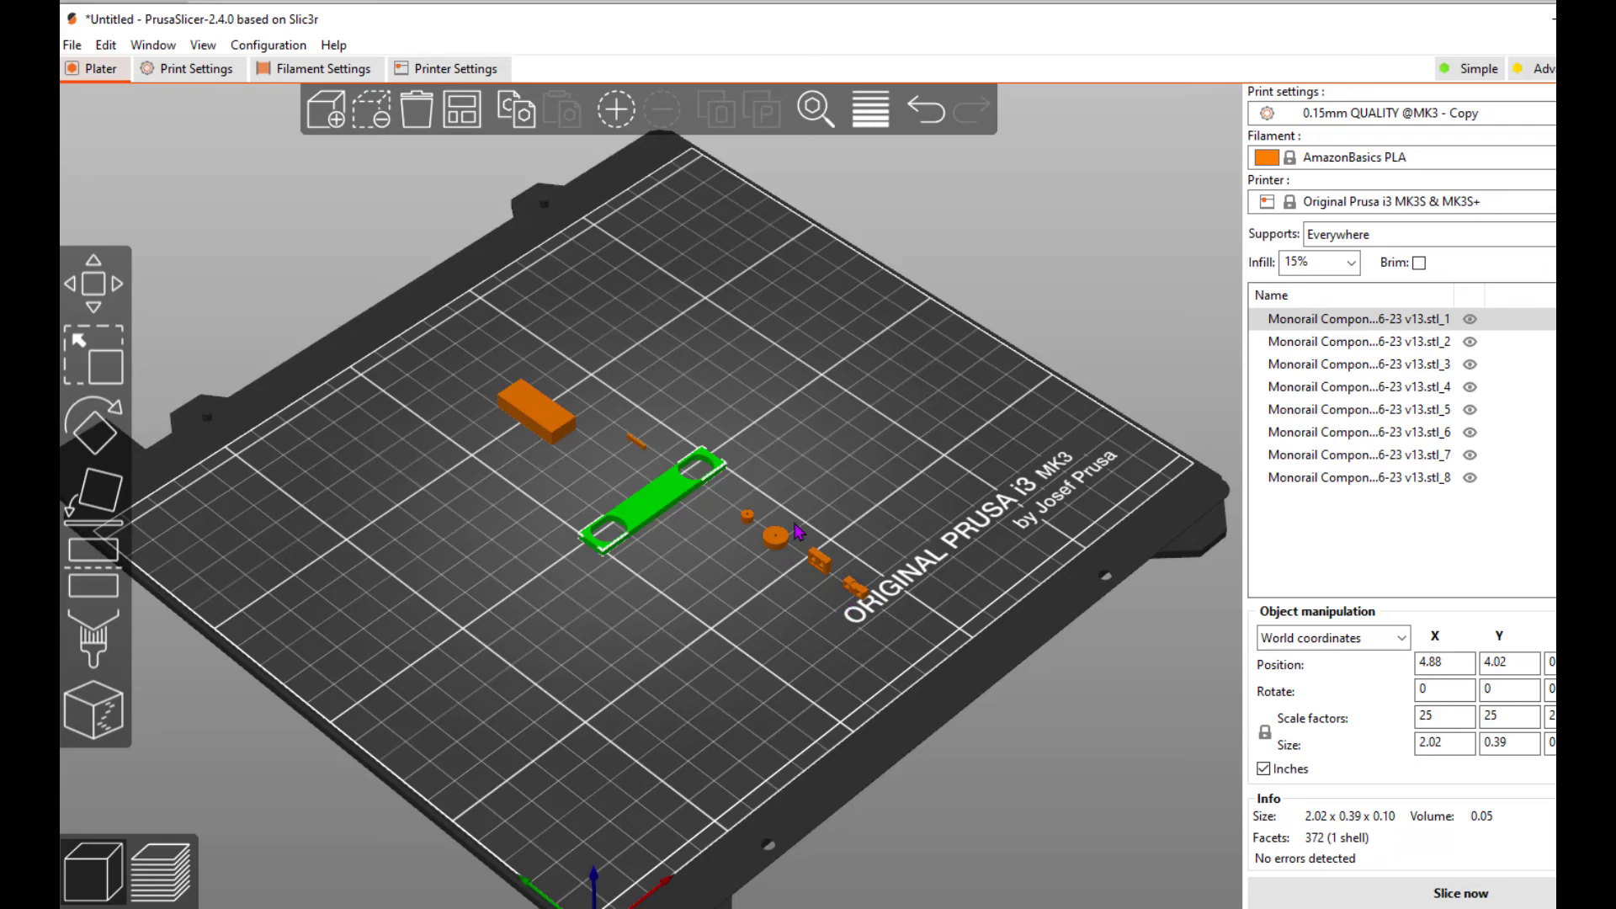
{"action": "left_click_drag", "start_coordinate": [775, 537], "coordinate": [695, 592]}
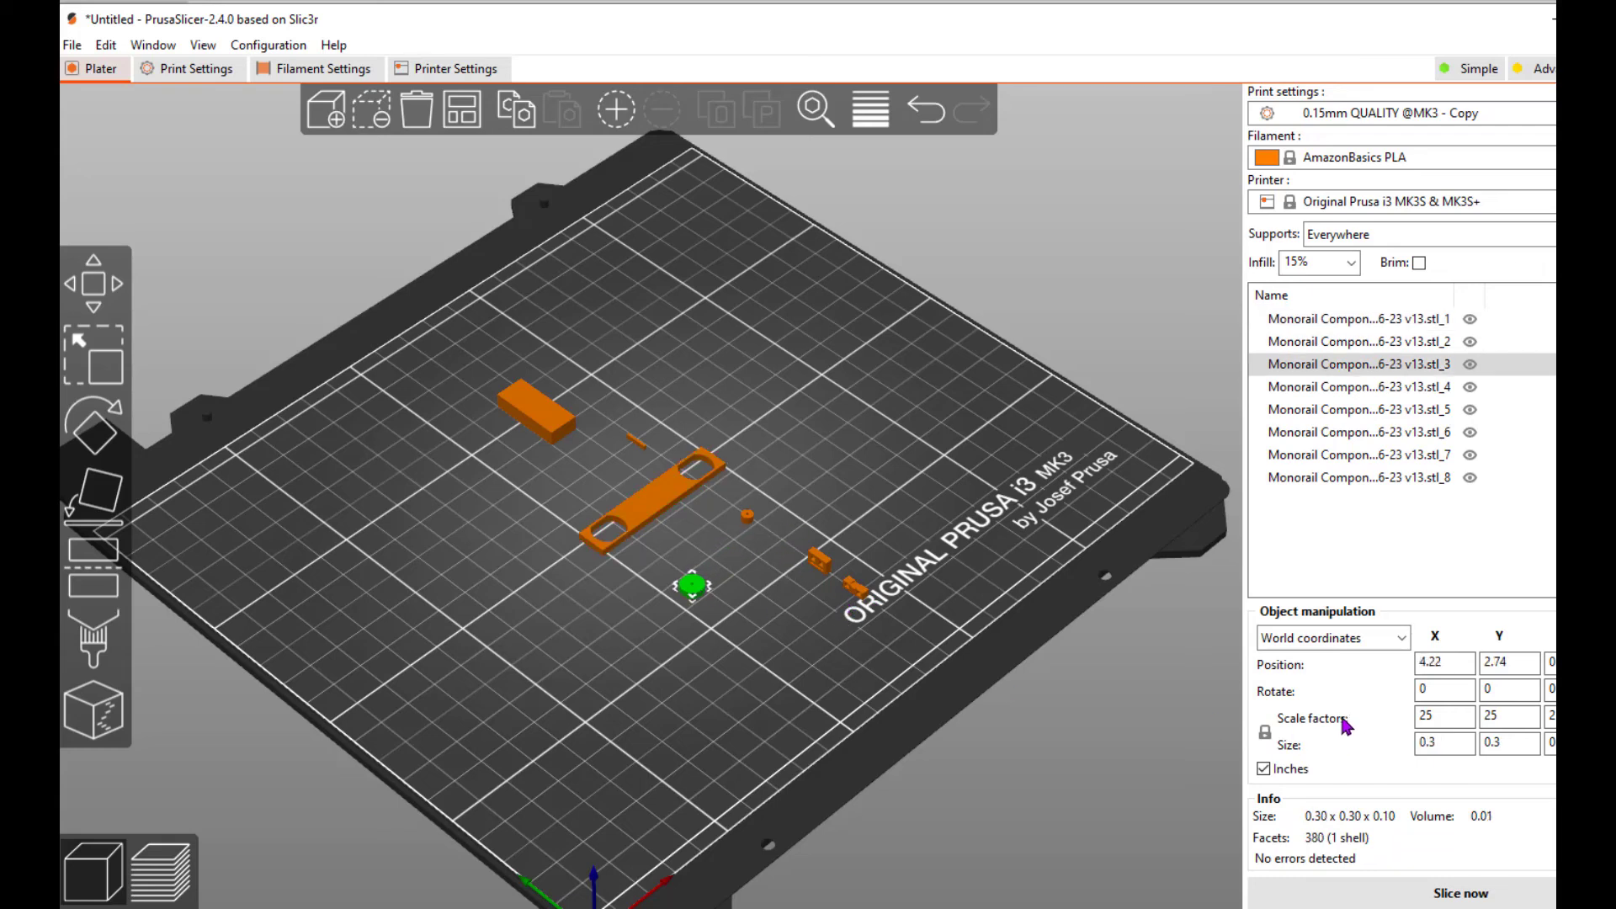
- Gather the brackets and small strips around the slotted plate, and move the rectangular block past the plate's far end
{"action": "left_click_drag", "start_coordinate": [854, 587], "coordinate": [795, 517]}
{"action": "left_click", "coordinate": [749, 516]}
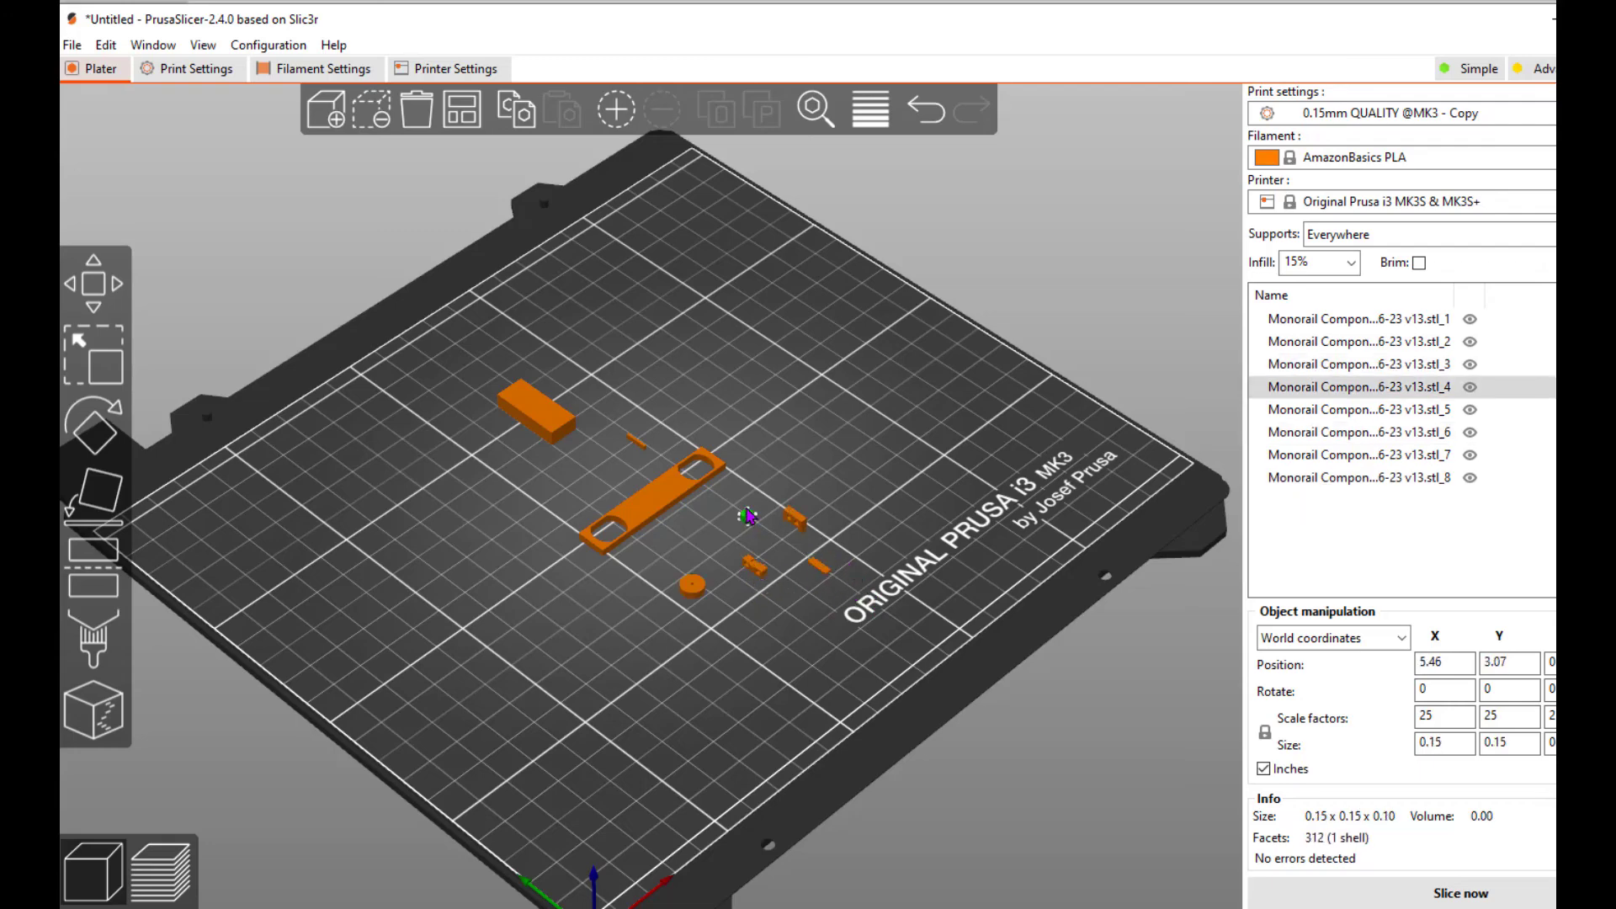
{"action": "left_click_drag", "start_coordinate": [834, 575], "coordinate": [764, 564]}
{"action": "left_click", "coordinate": [765, 565]}
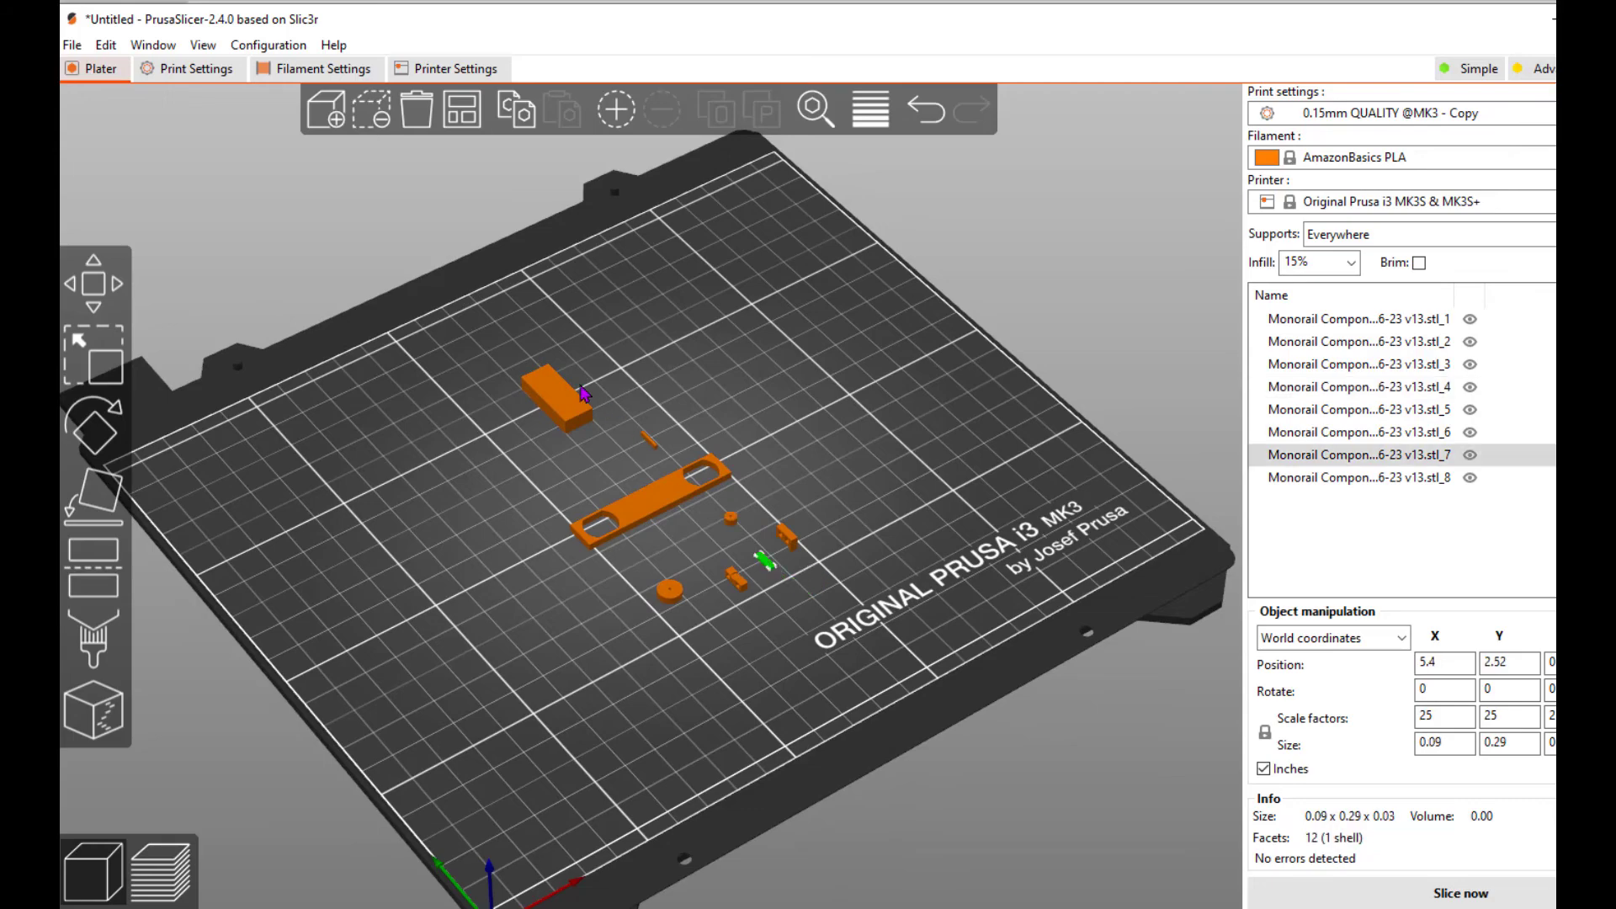
{"action": "left_click_drag", "start_coordinate": [586, 394], "coordinate": [833, 510]}
{"action": "left_click_drag", "start_coordinate": [677, 432], "coordinate": [654, 570]}
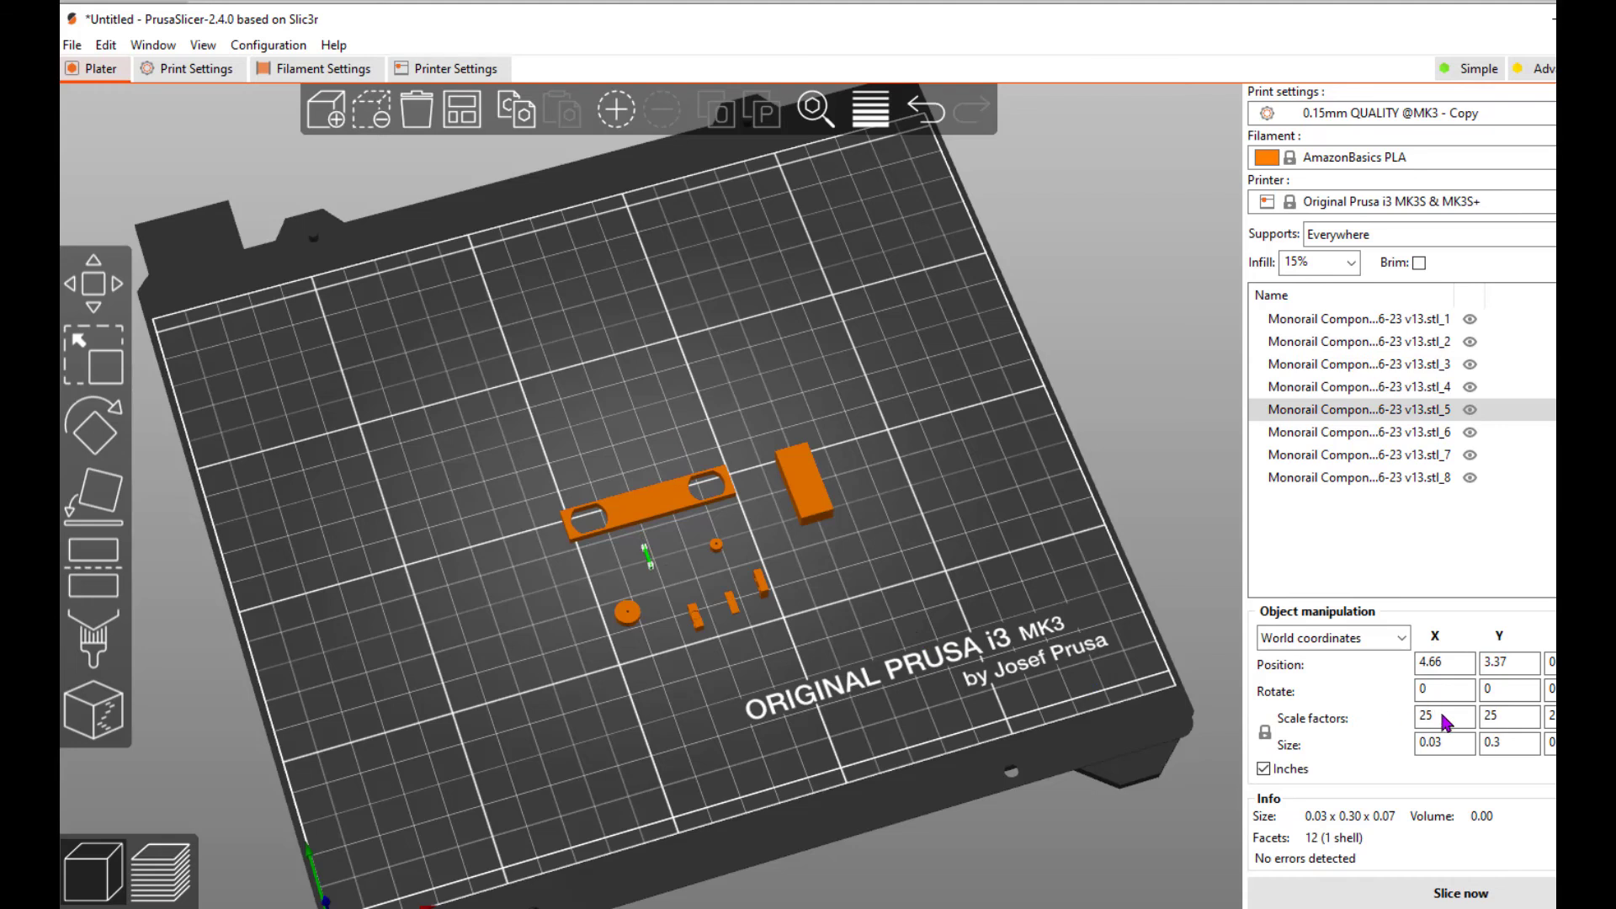
- Try scaling only the thin bar in front of the slotted plate to 100%, and undo the scaling
{"action": "left_click_drag", "start_coordinate": [1433, 715], "coordinate": [1357, 720]}
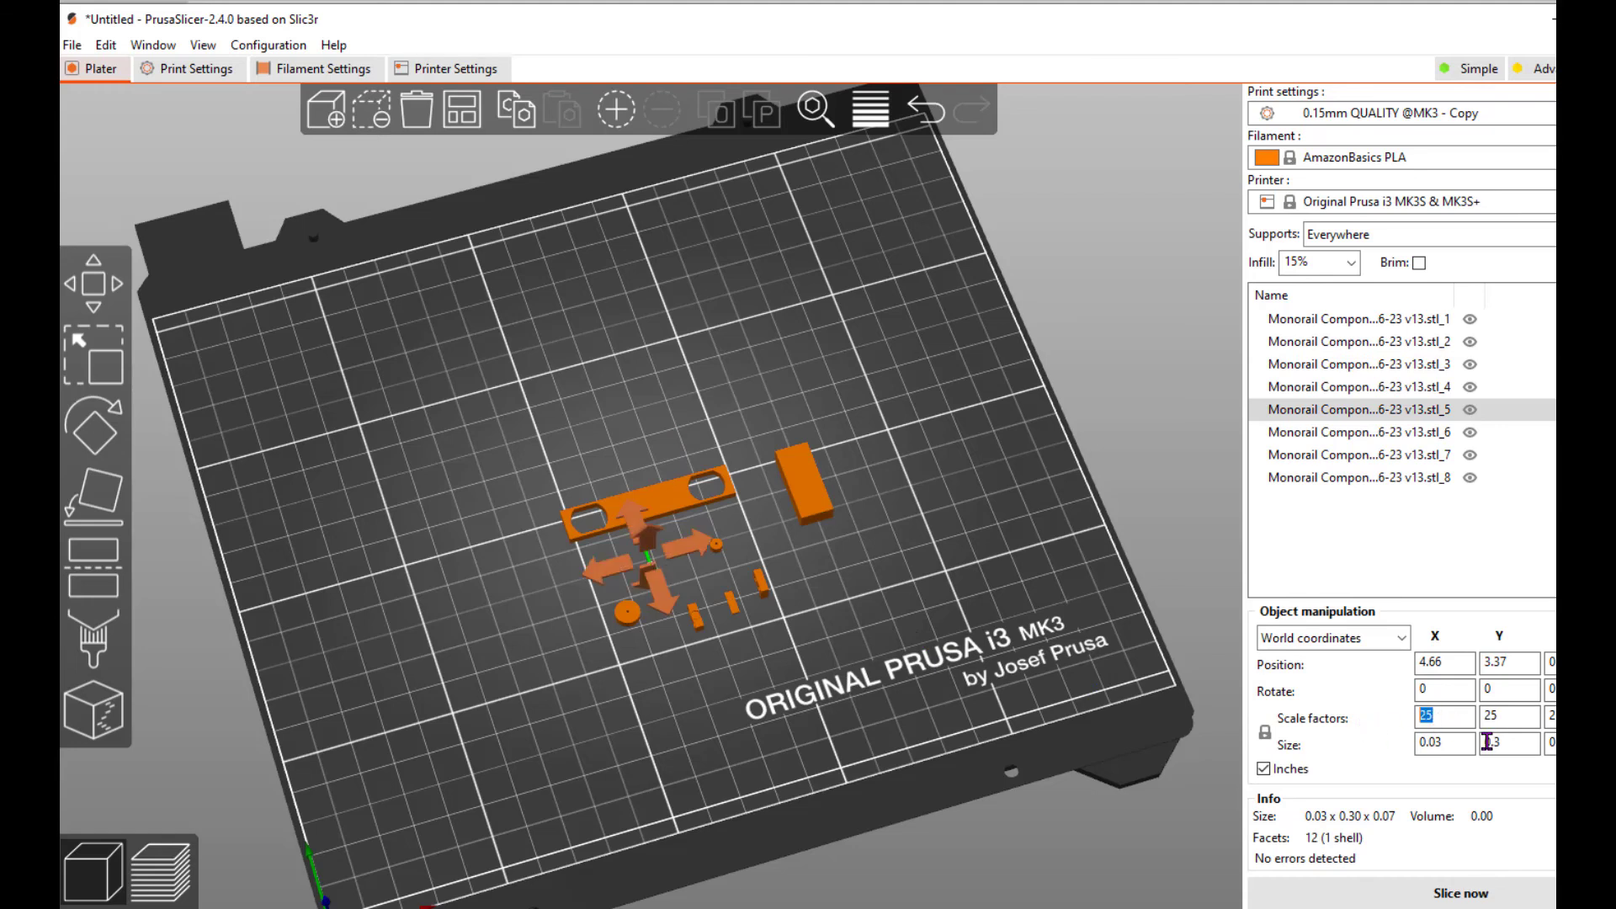
{"action": "type", "text": "100"}
{"action": "key", "text": "Return"}
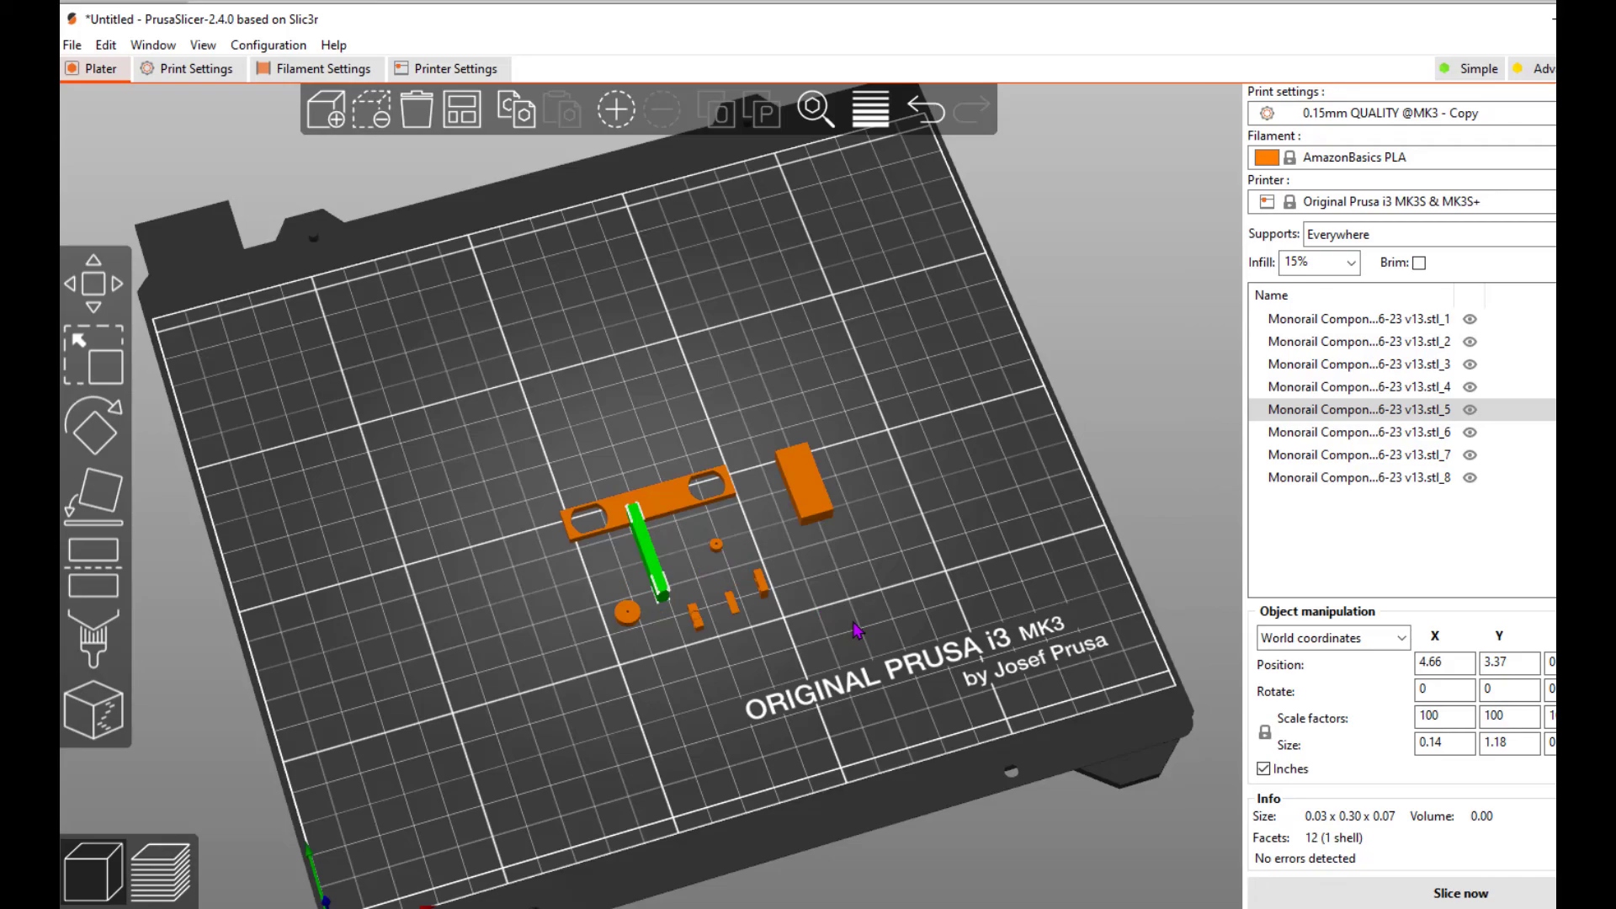
{"action": "key", "text": "ctrl+z"}
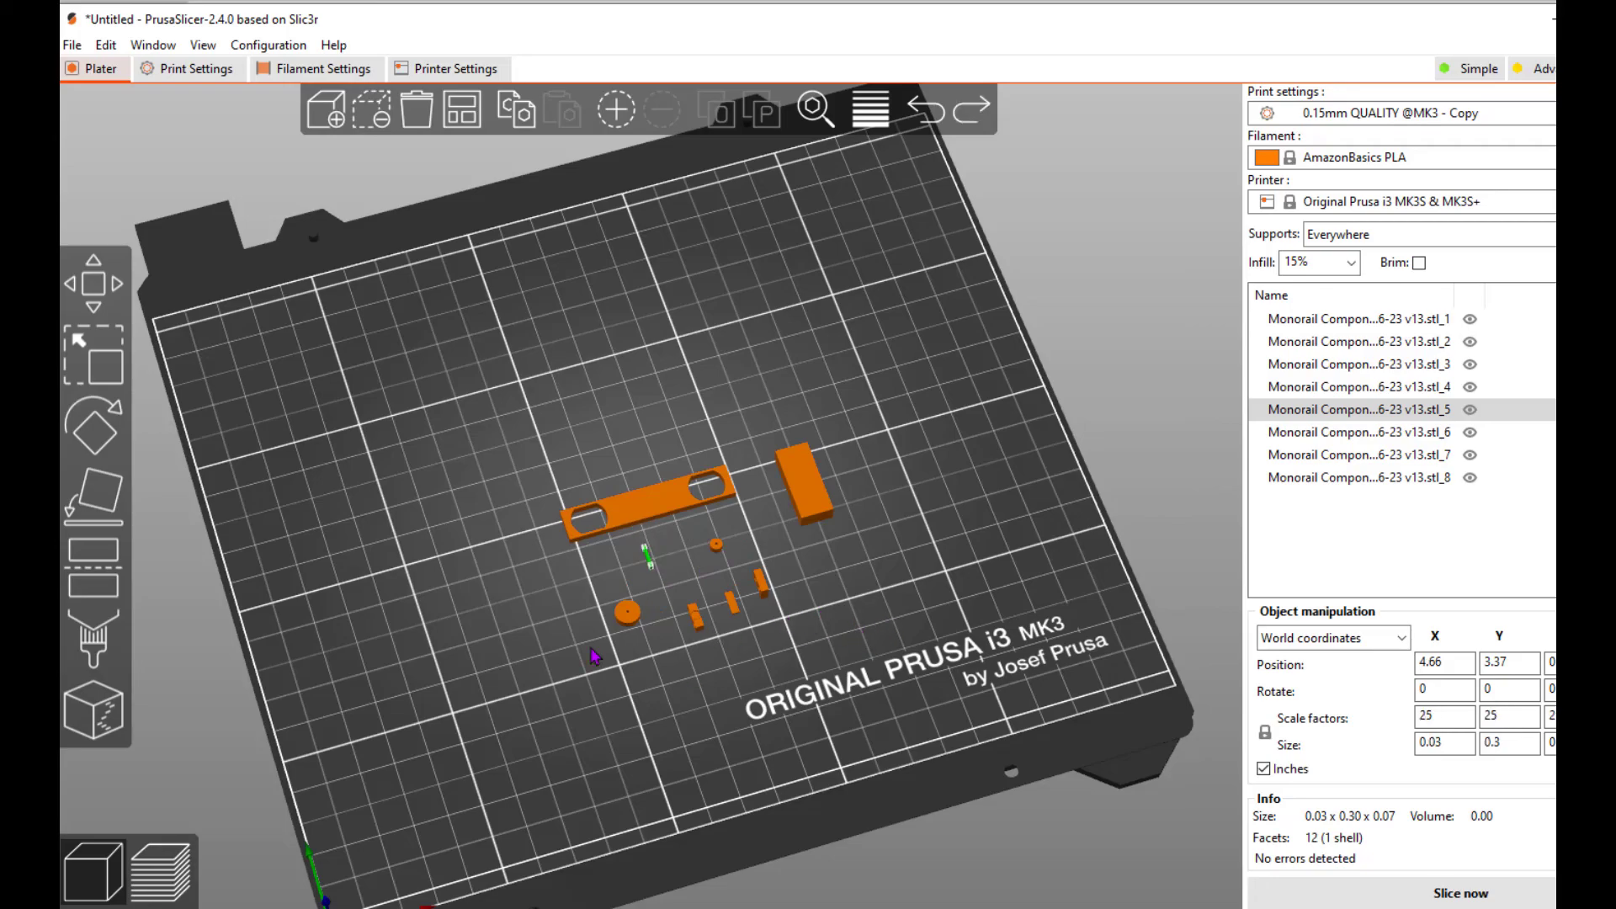
- Select all the gathered parts and scale the group uniformly to 400%
{"action": "left_click_drag", "start_coordinate": [484, 426], "coordinate": [620, 495]}
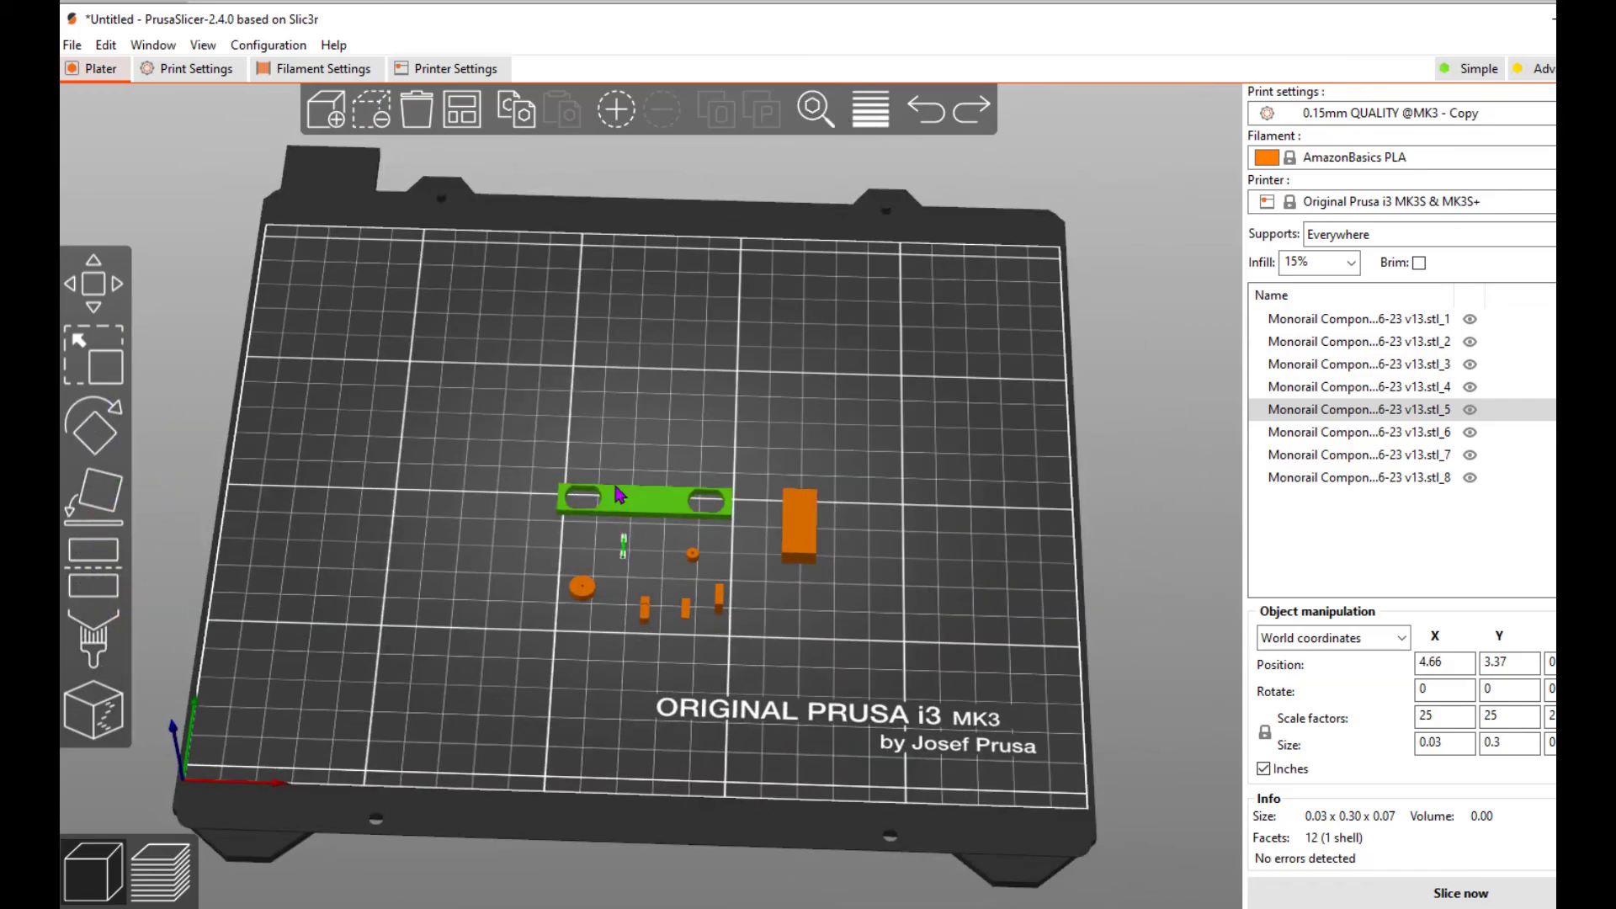
{"action": "mouse_move", "coordinate": [541, 460]}
{"action": "left_mouse_down"}
{"action": "mouse_move", "coordinate": [690, 471]}
{"action": "mouse_move", "coordinate": [570, 477]}
{"action": "mouse_move", "coordinate": [522, 459]}
{"action": "mouse_move", "coordinate": [555, 480]}
{"action": "left_mouse_up"}
{"action": "left_click", "coordinate": [591, 500]}
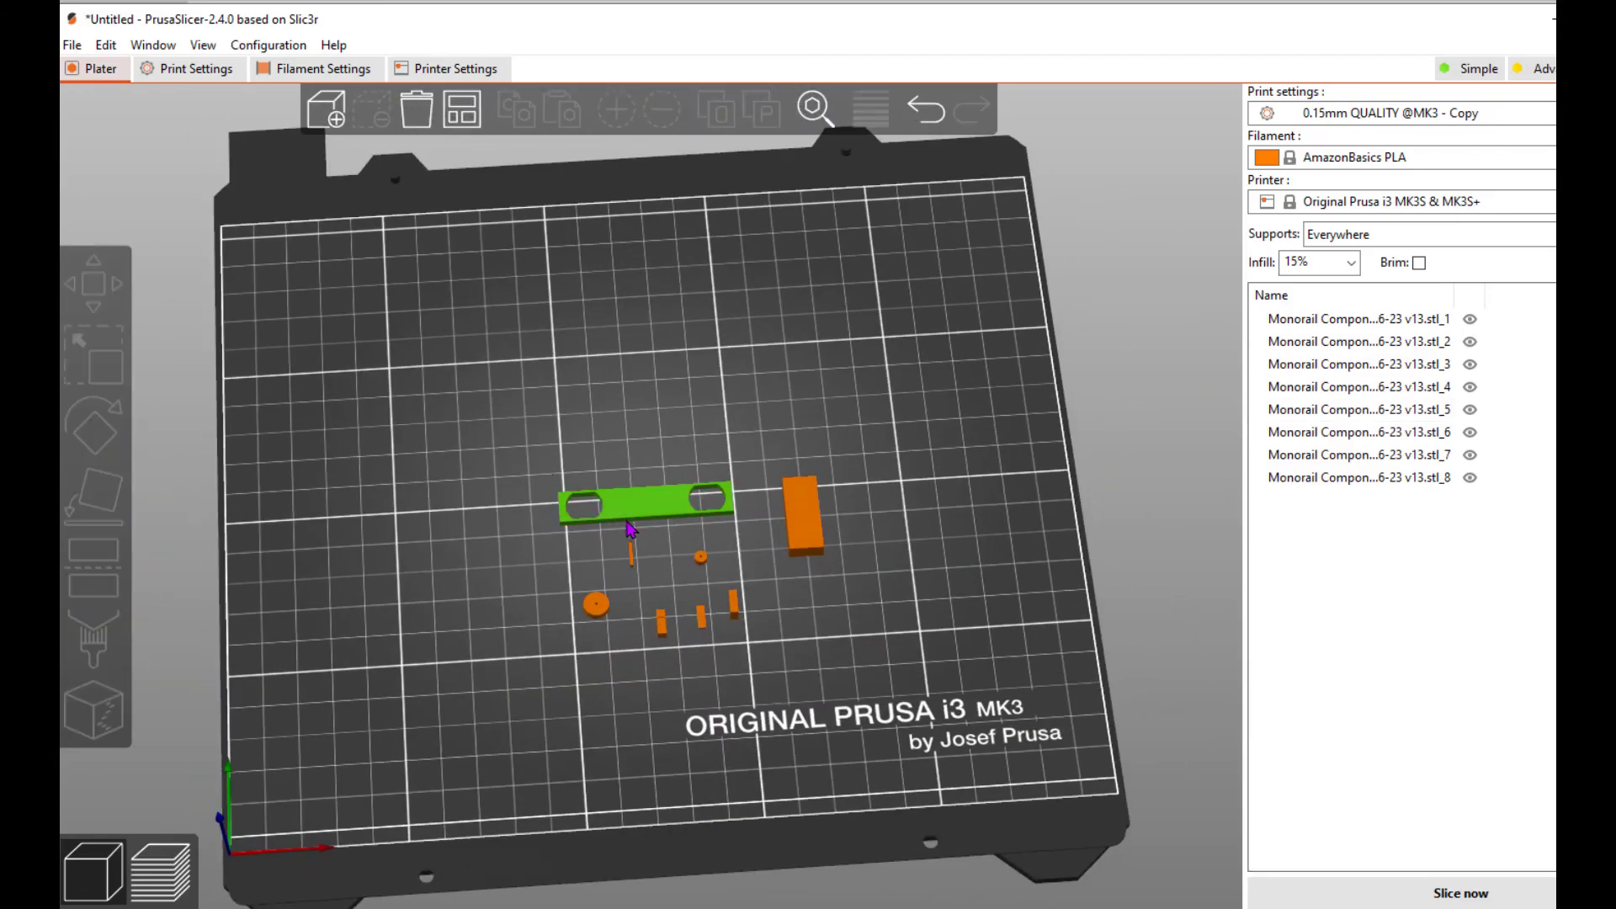
{"action": "key", "text": "ctrl+a"}
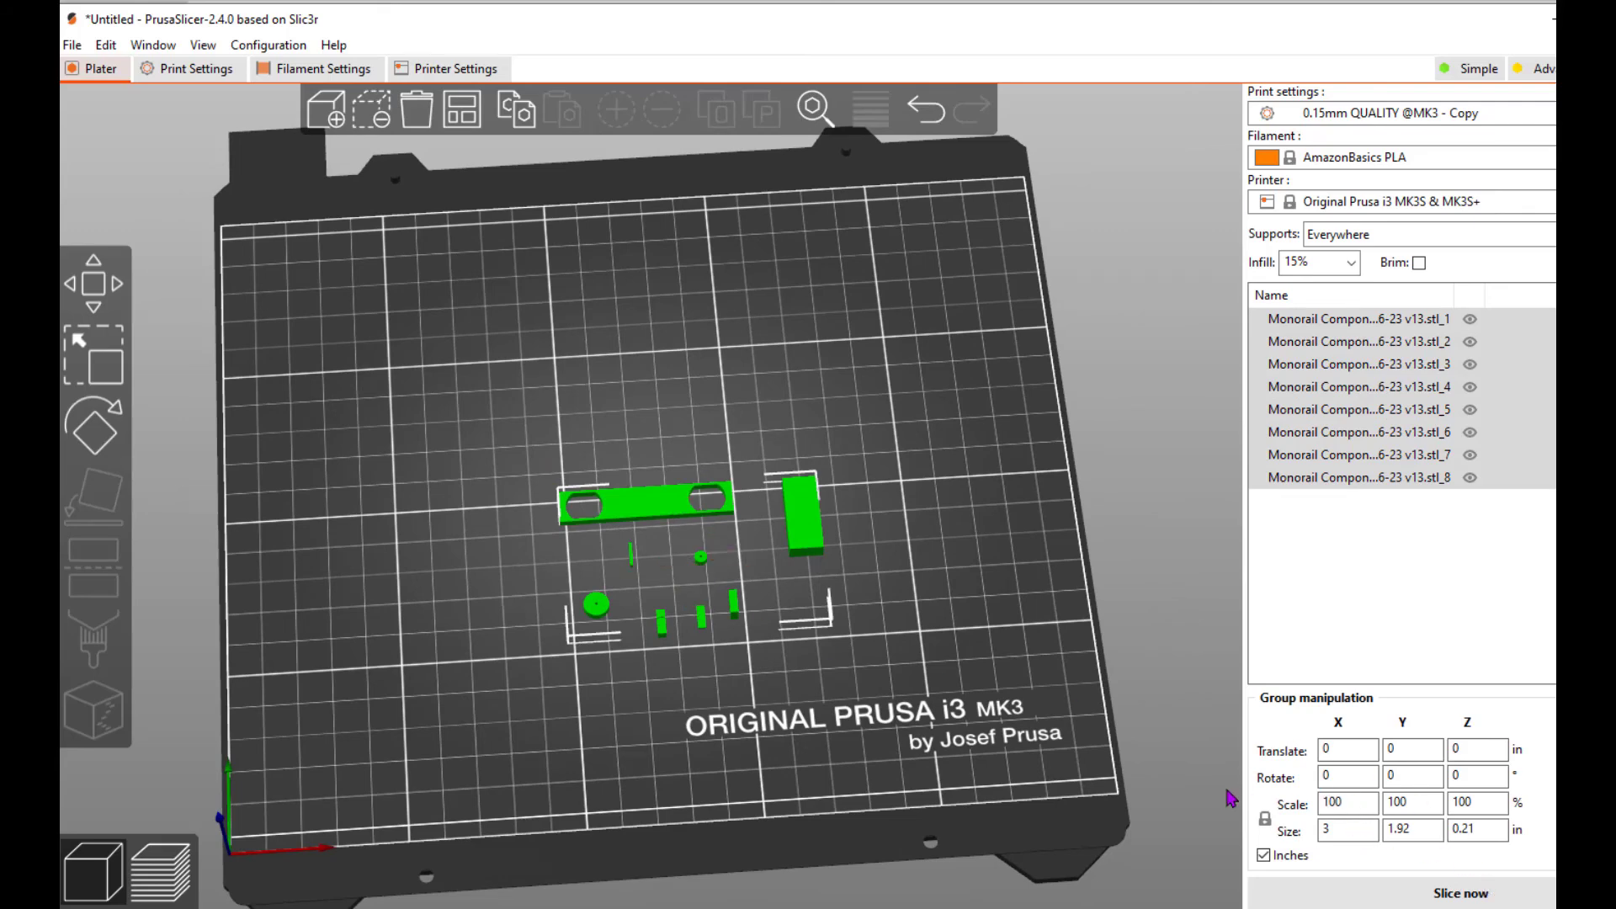
{"action": "key", "text": "0"}
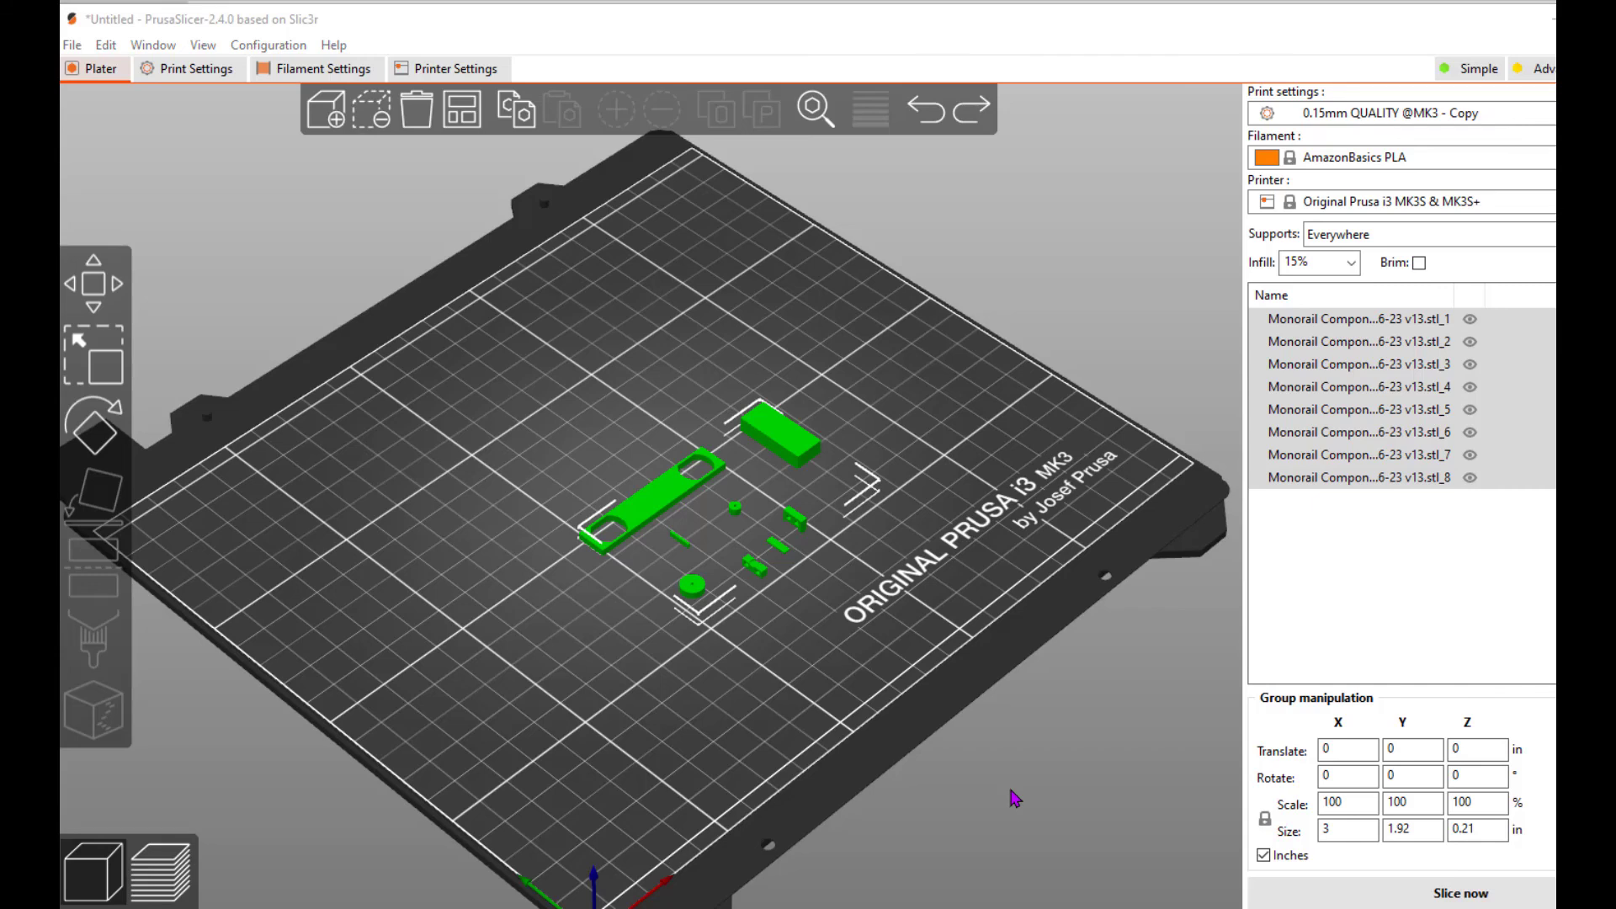
{"action": "left_click", "coordinate": [1344, 806]}
{"action": "left_click_drag", "start_coordinate": [1344, 807], "coordinate": [1303, 801]}
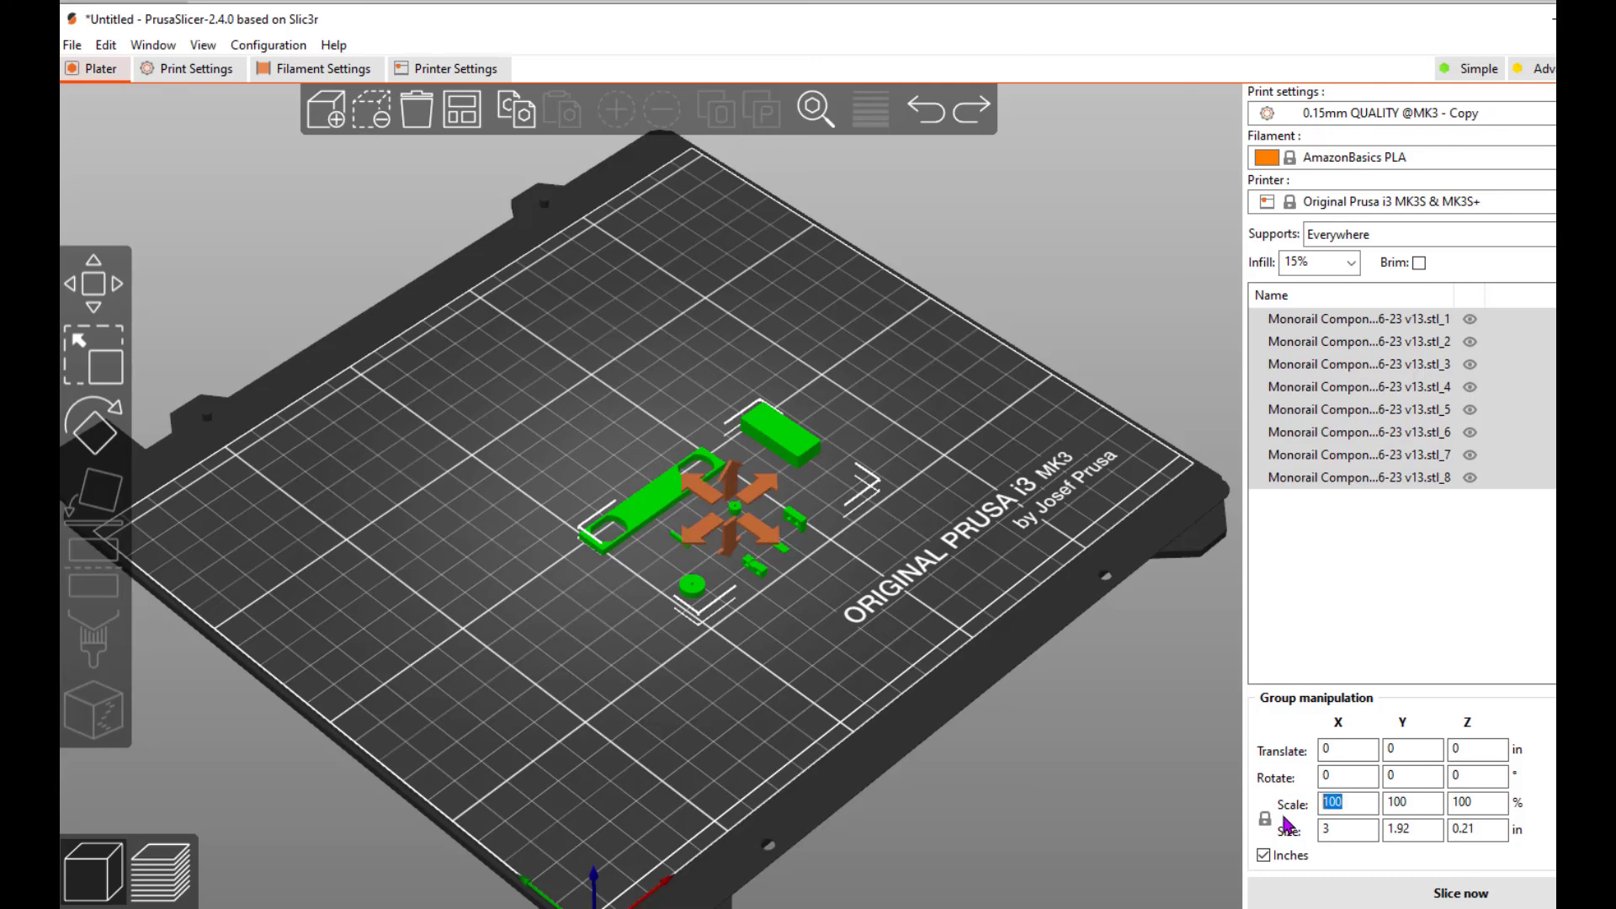
{"action": "type", "text": "400"}
{"action": "key", "text": "Return"}
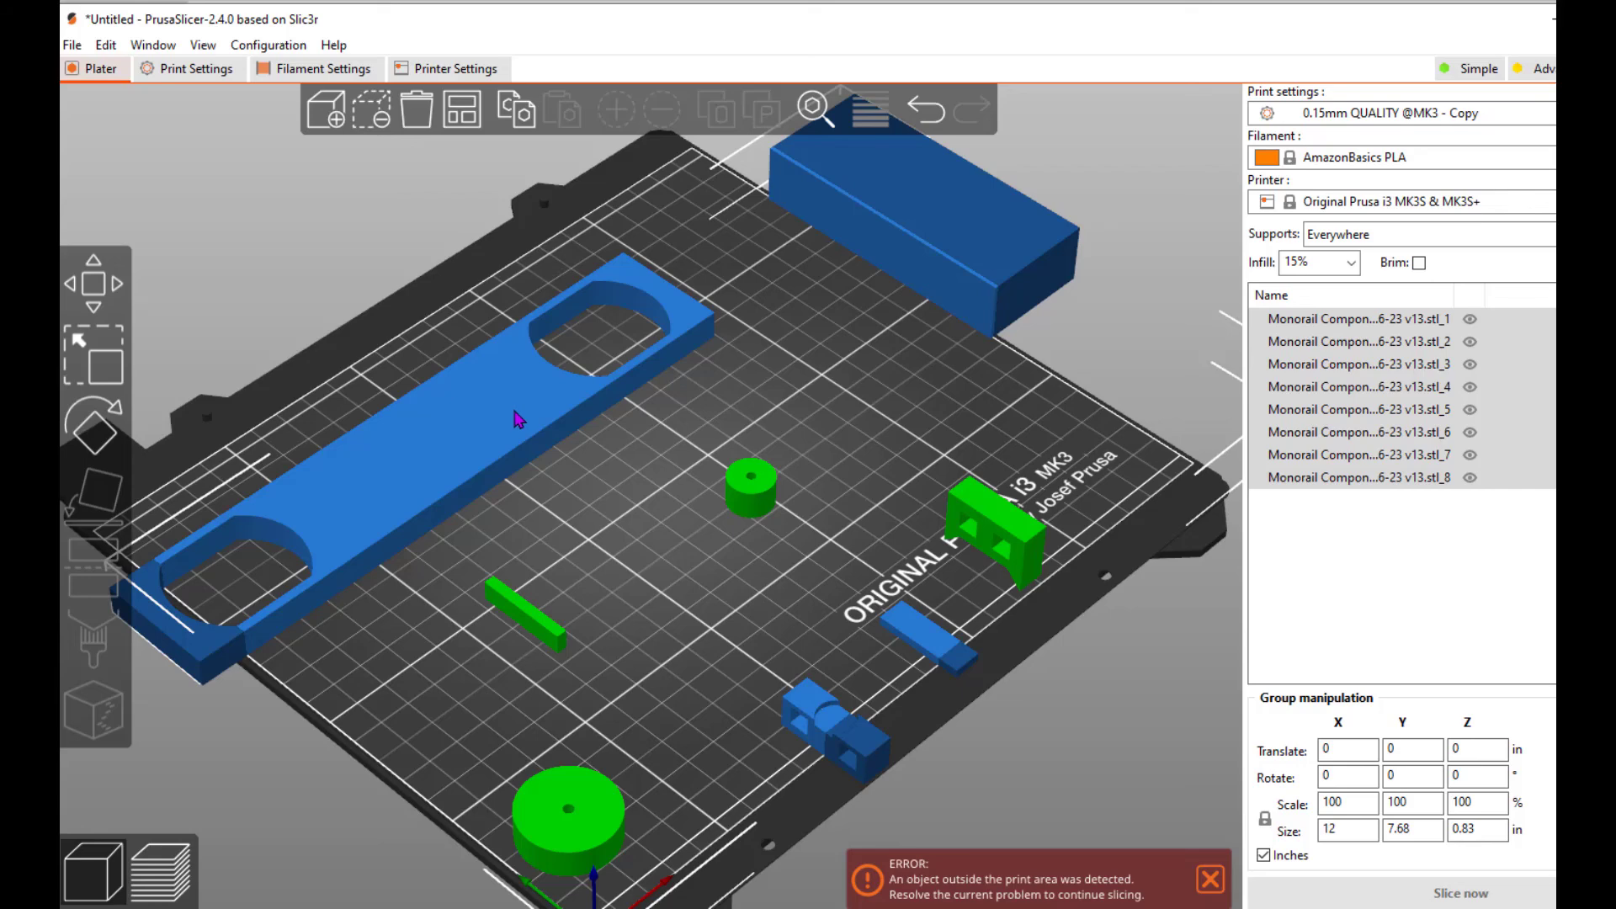
- Move the slotted plate and the large rectangular block fully onto the print bed, with the block beside the plate's end
{"action": "left_click", "coordinate": [792, 458]}
{"action": "left_click", "coordinate": [603, 402]}
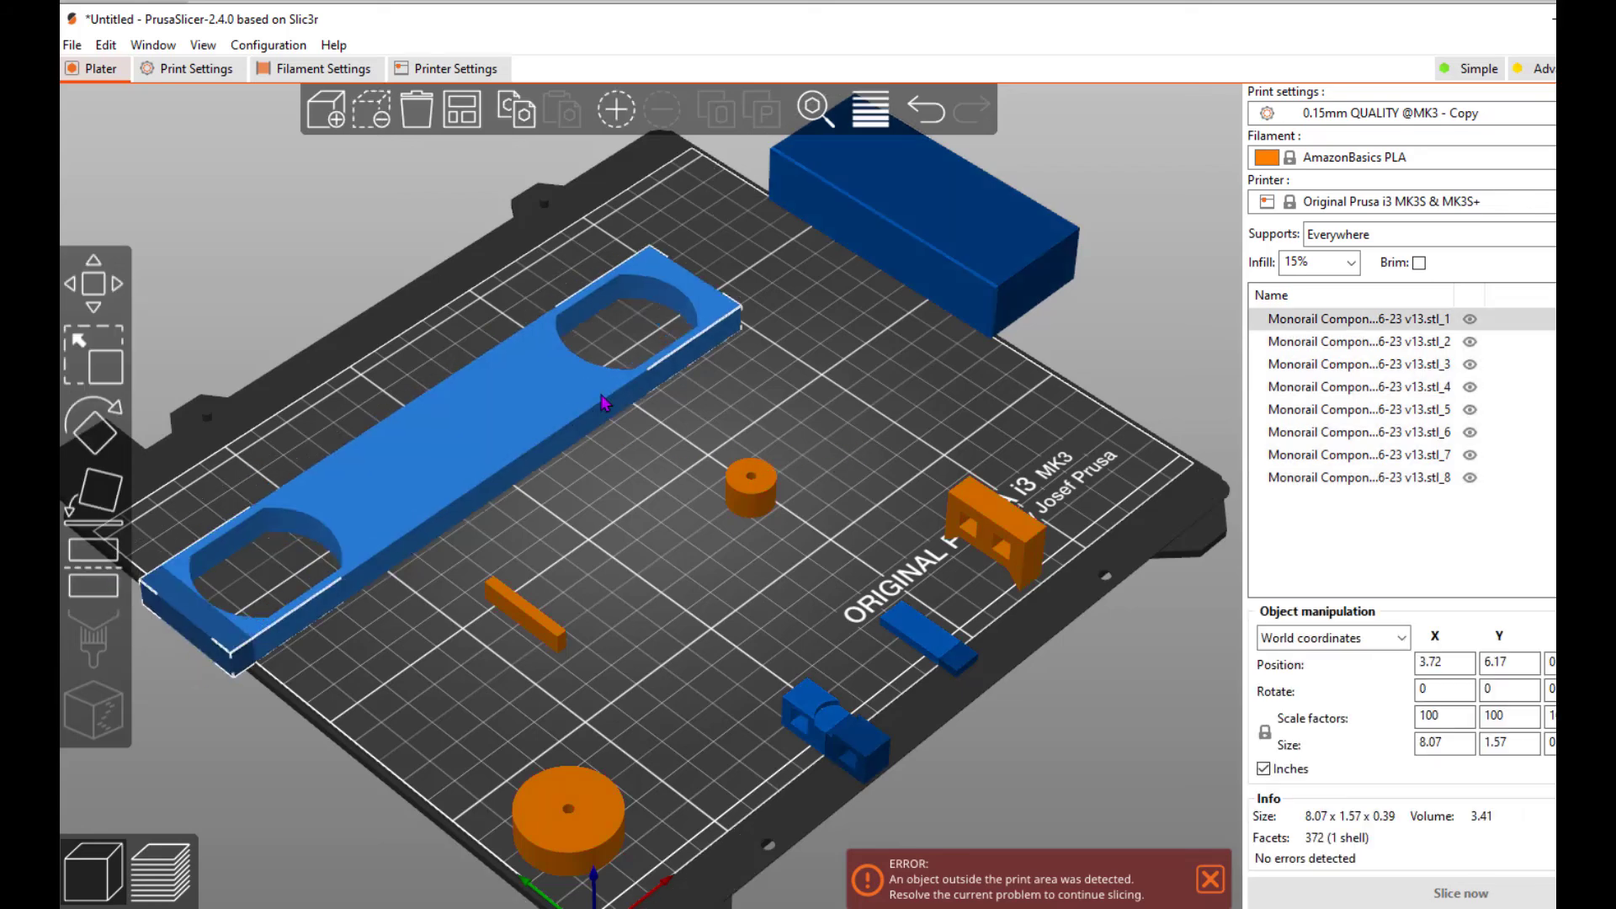
{"action": "left_click_drag", "start_coordinate": [603, 403], "coordinate": [673, 375]}
{"action": "left_click", "coordinate": [922, 240]}
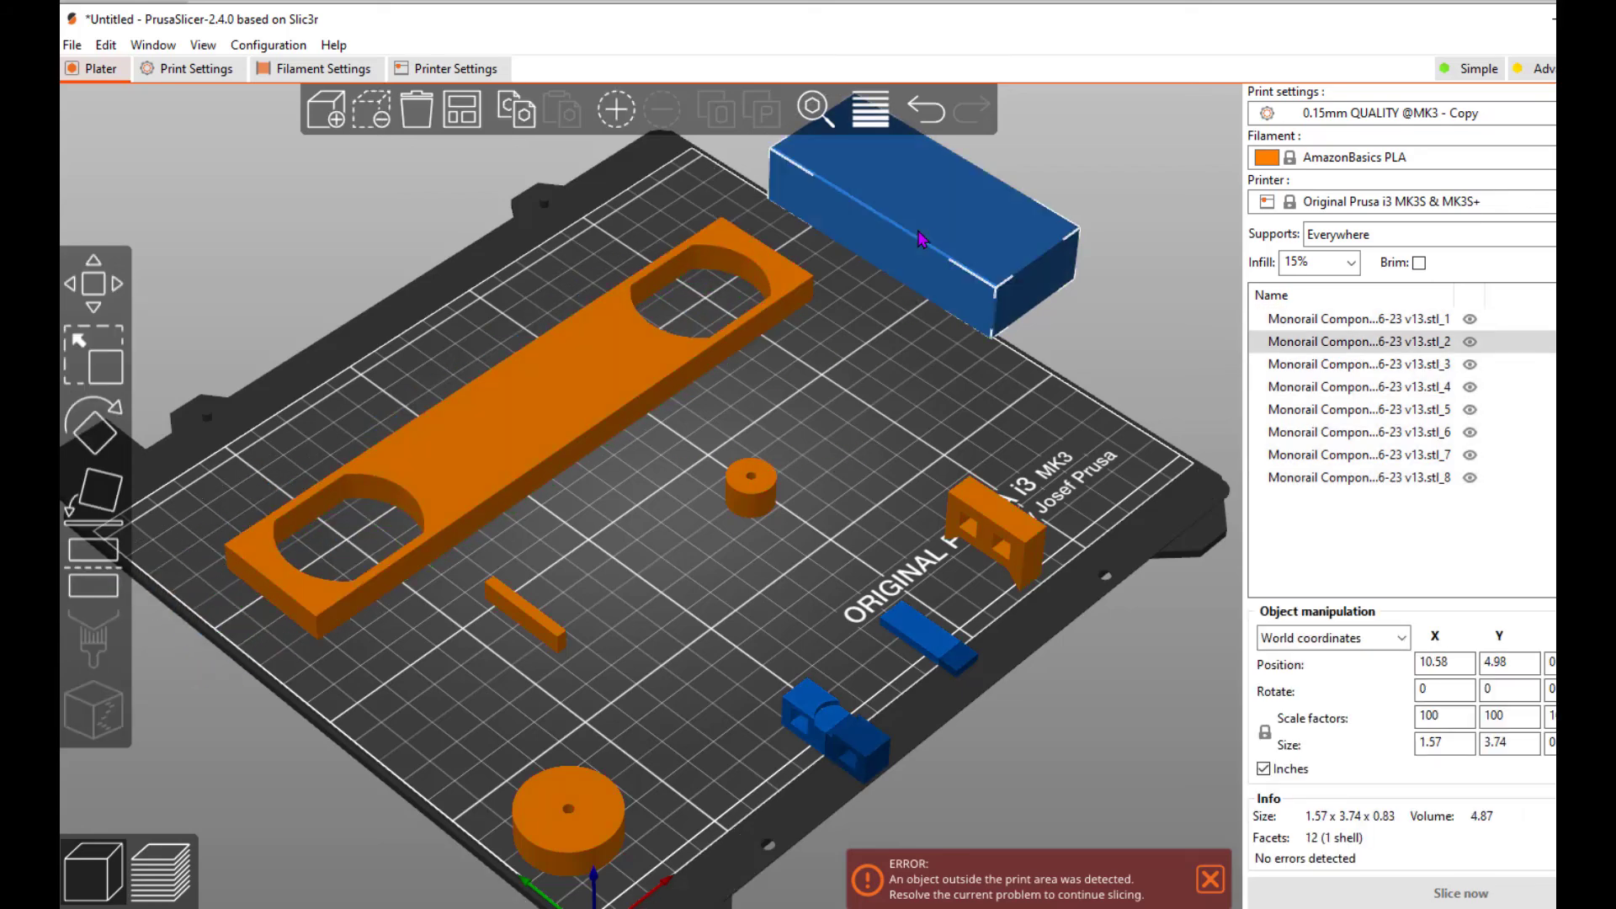
{"action": "left_click_drag", "start_coordinate": [922, 239], "coordinate": [901, 442]}
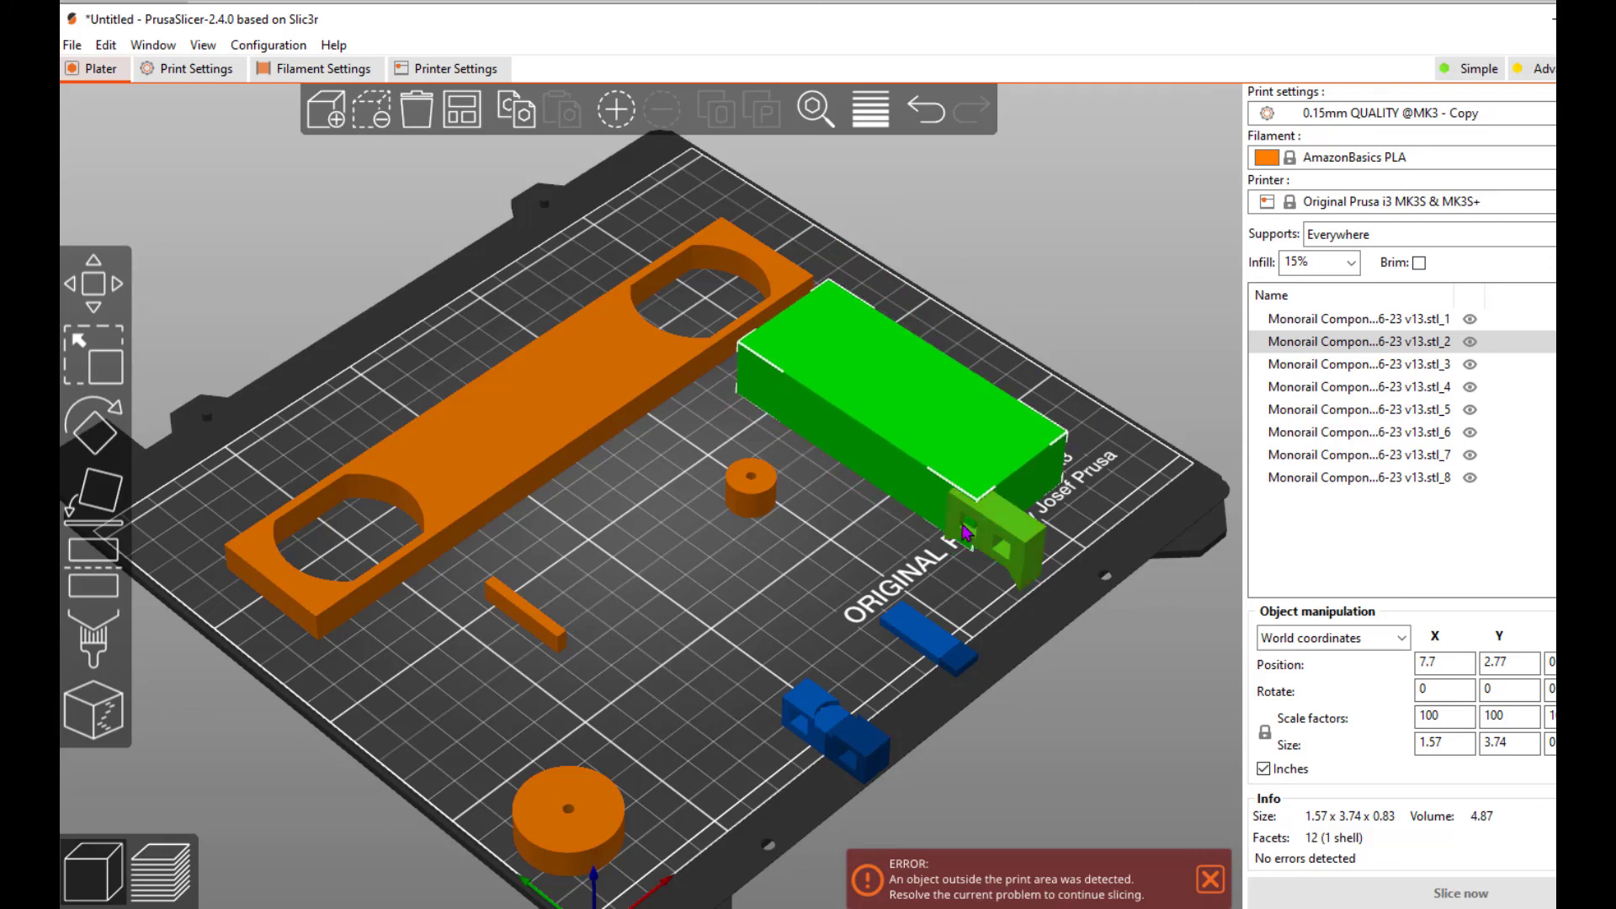
- Arrange both brackets, the small cylinder, the thin bar, the large disc and the flat strip in the bed area near the plate and block
{"action": "left_click_drag", "start_coordinate": [966, 532], "coordinate": [726, 452]}
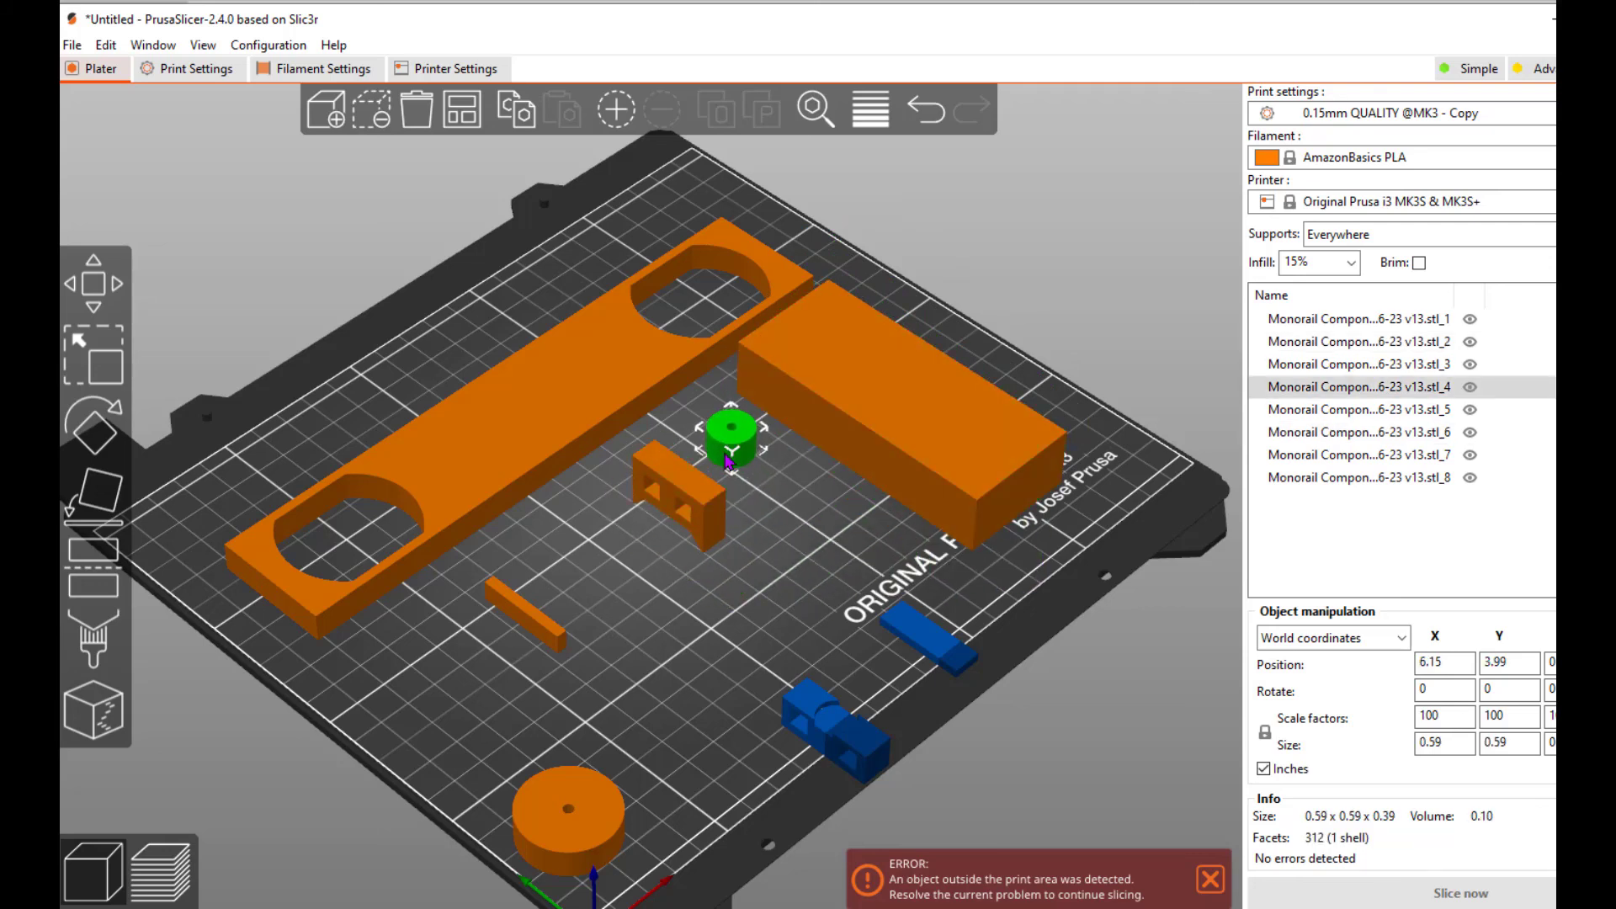
{"action": "left_click", "coordinate": [689, 484]}
{"action": "left_click_drag", "start_coordinate": [529, 608], "coordinate": [593, 521]}
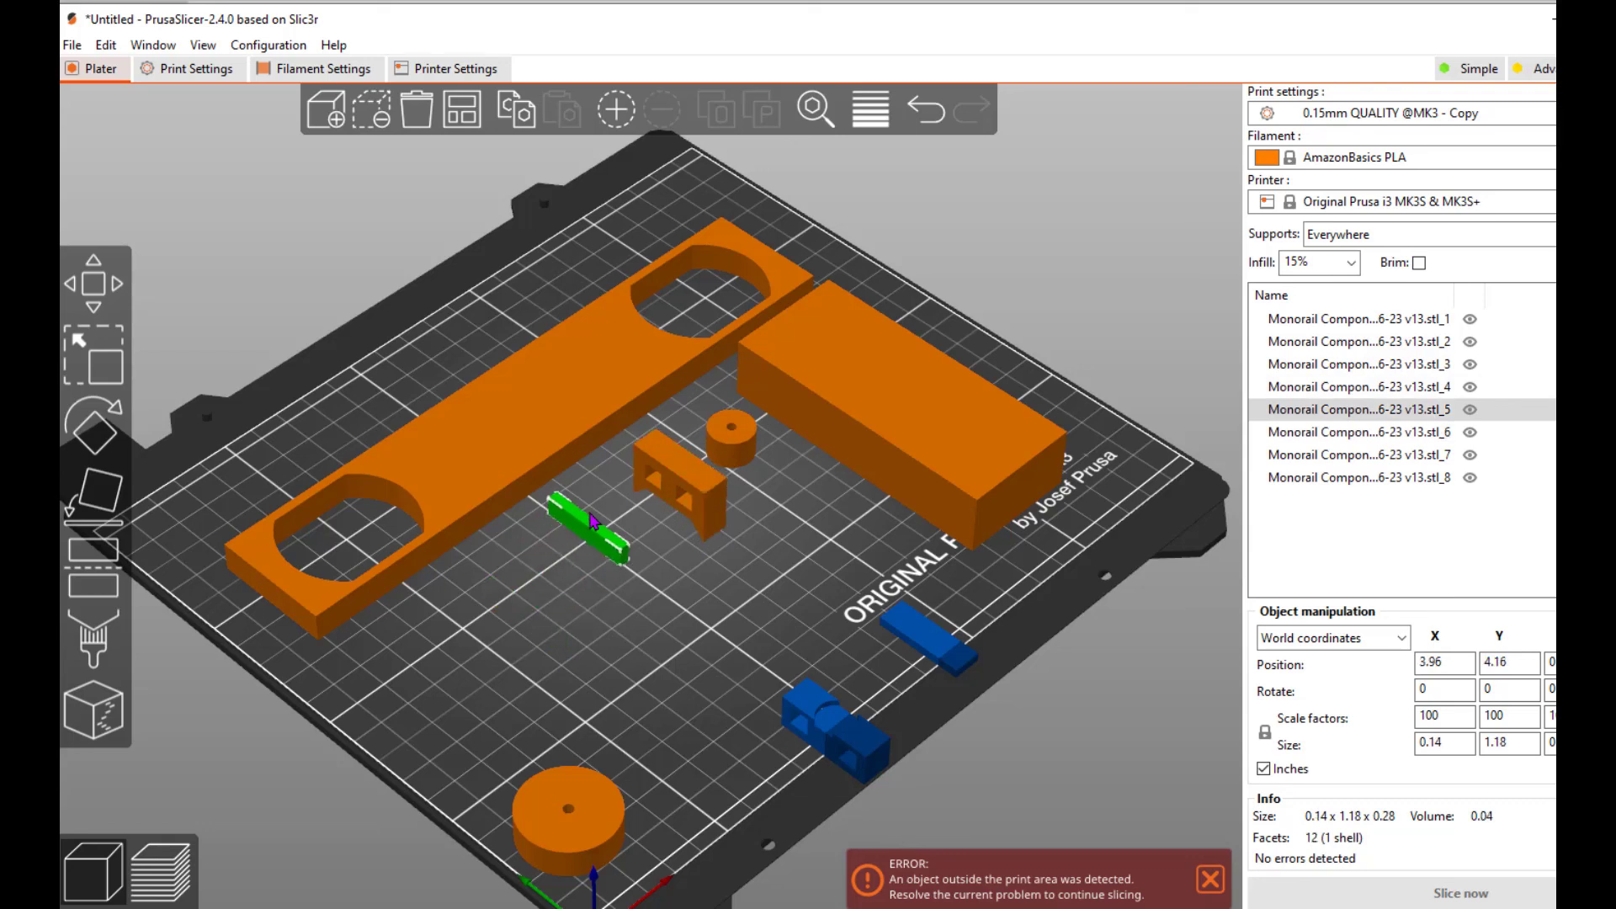
{"action": "left_click_drag", "start_coordinate": [551, 795], "coordinate": [529, 589]}
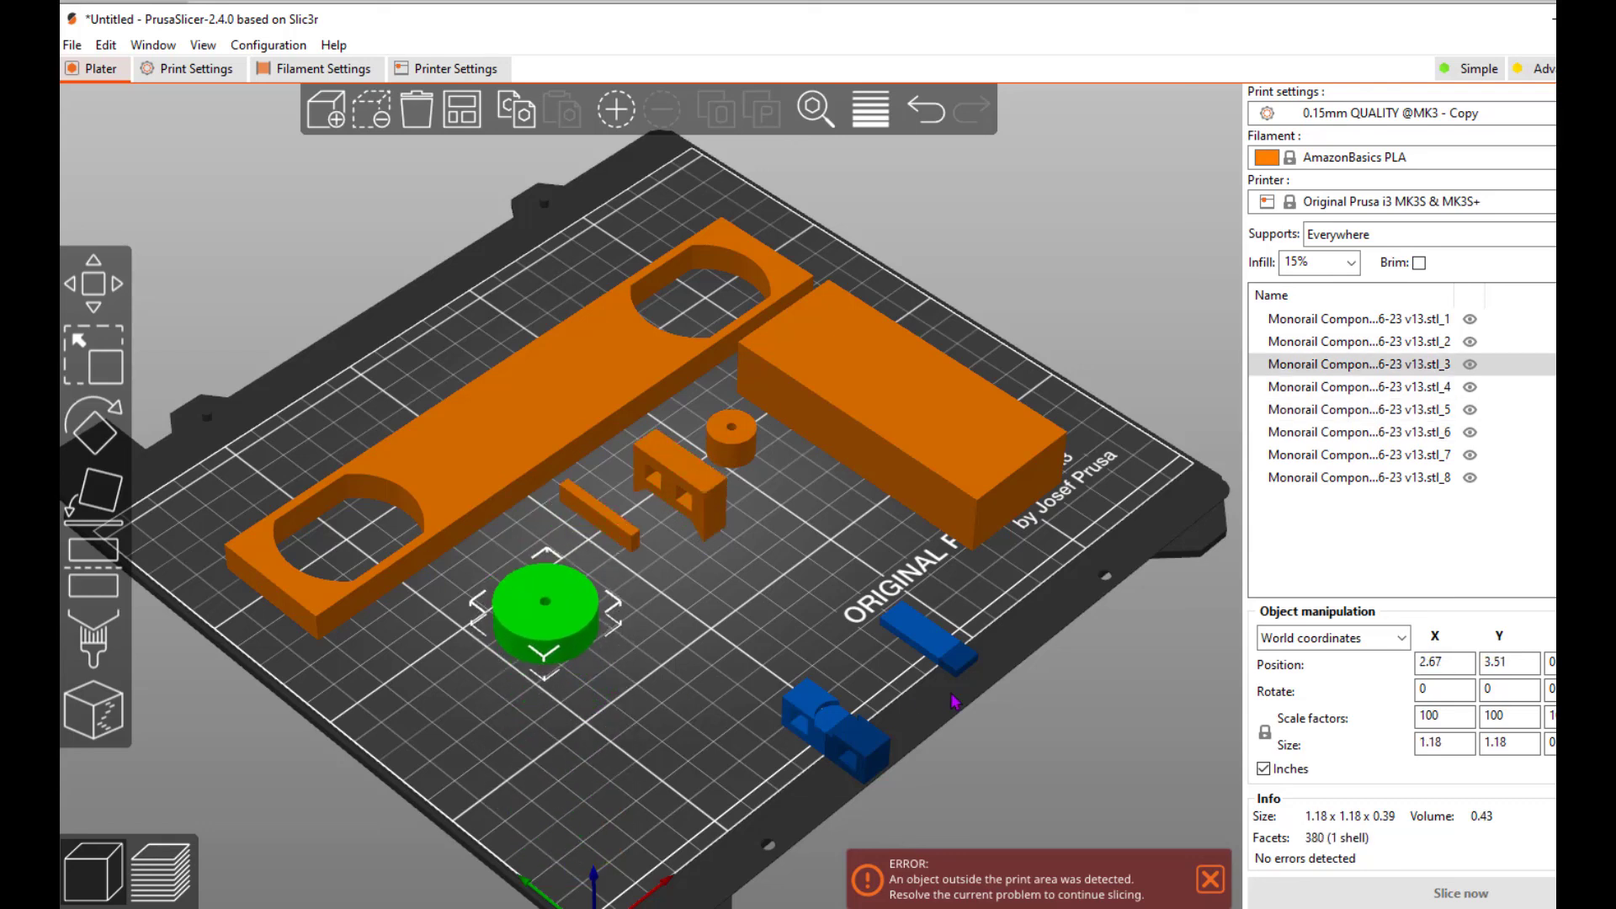
{"action": "left_click_drag", "start_coordinate": [938, 657], "coordinate": [854, 542]}
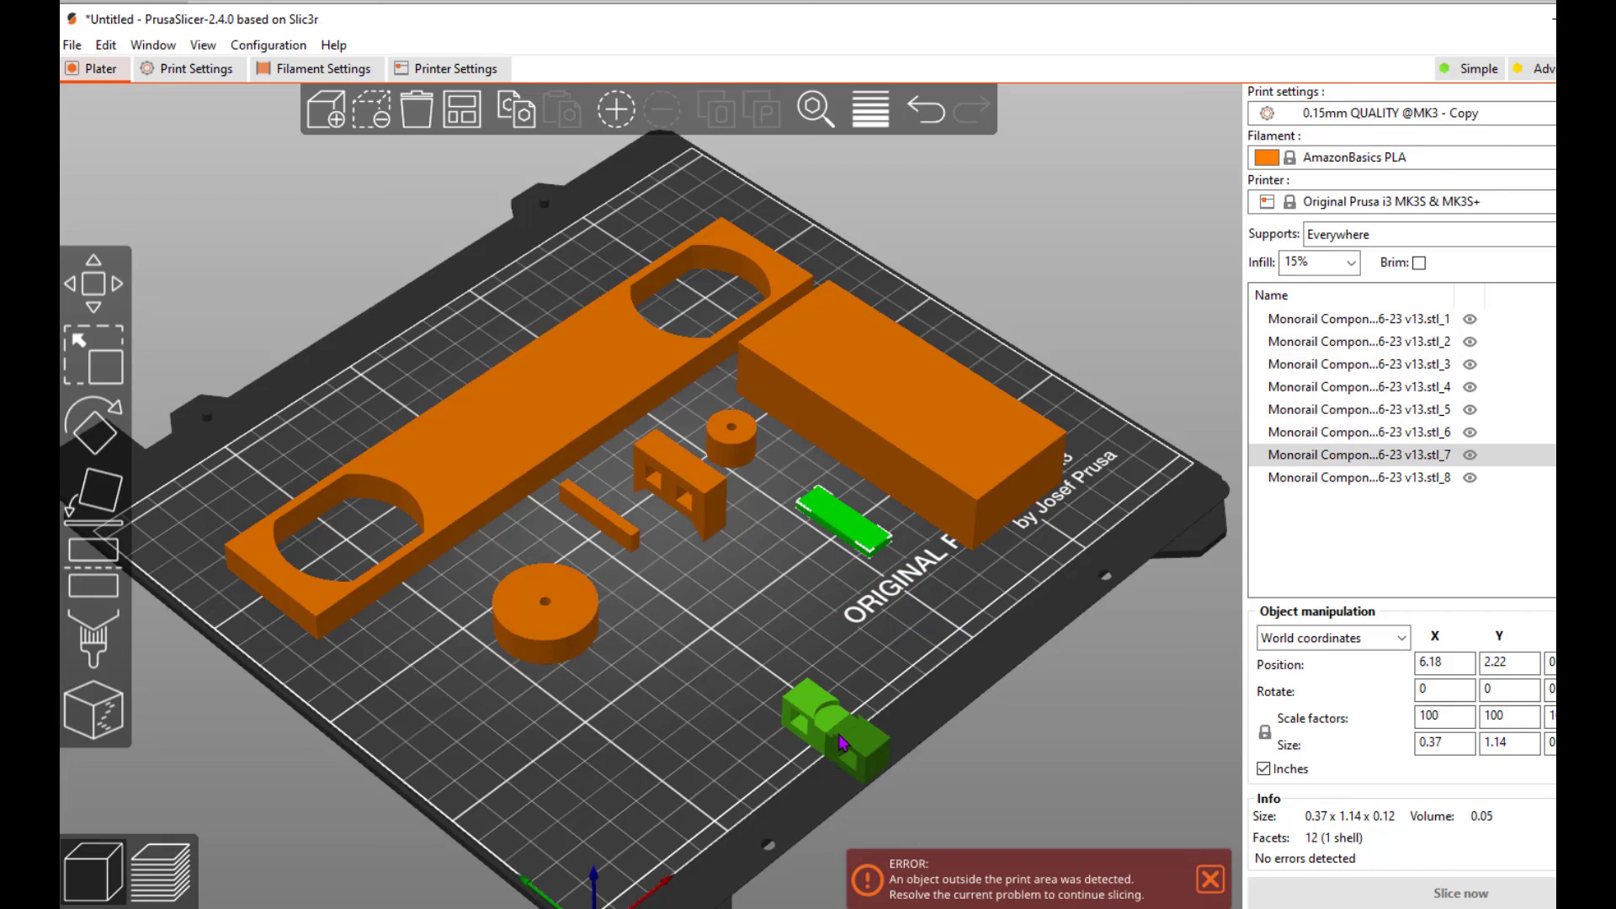
{"action": "left_click_drag", "start_coordinate": [842, 743], "coordinate": [737, 631]}
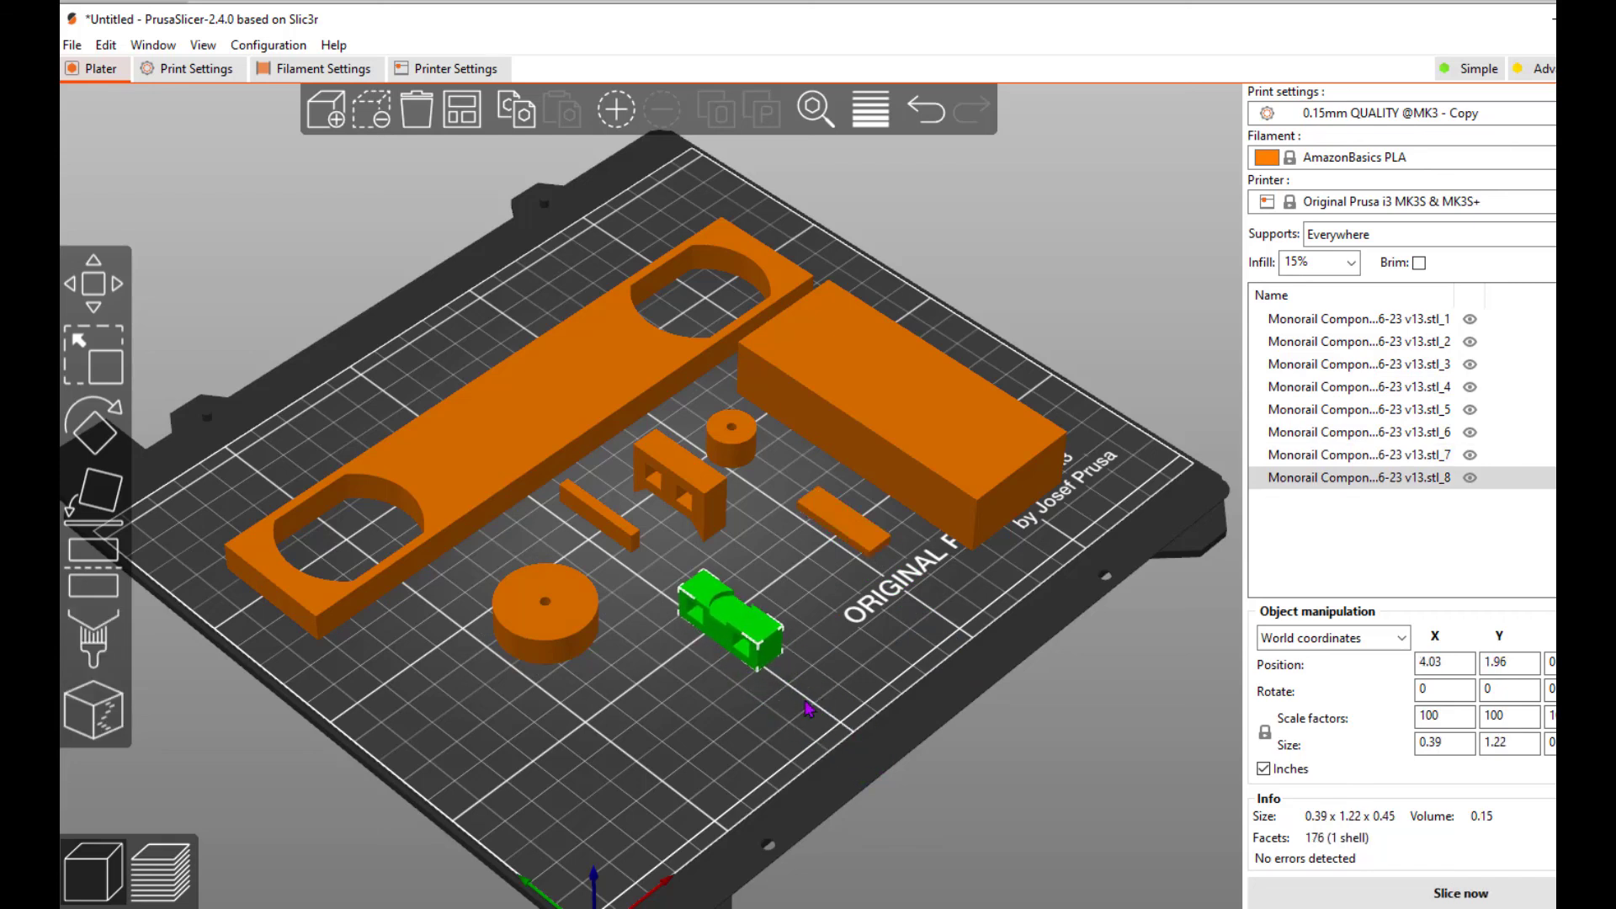
{"action": "left_click", "coordinate": [725, 746]}
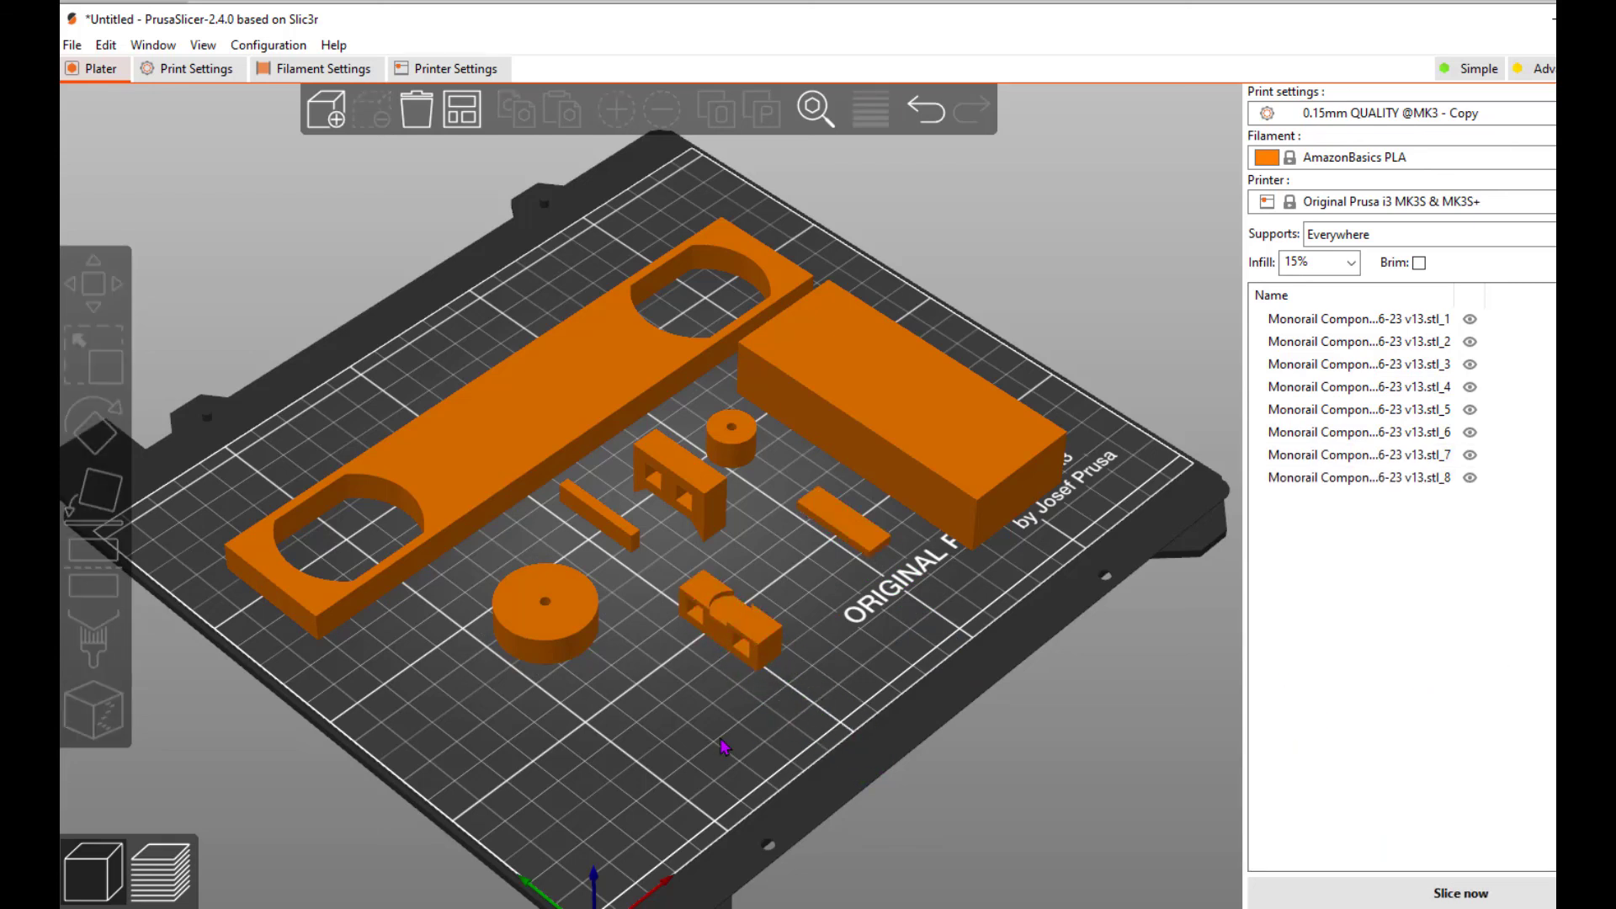